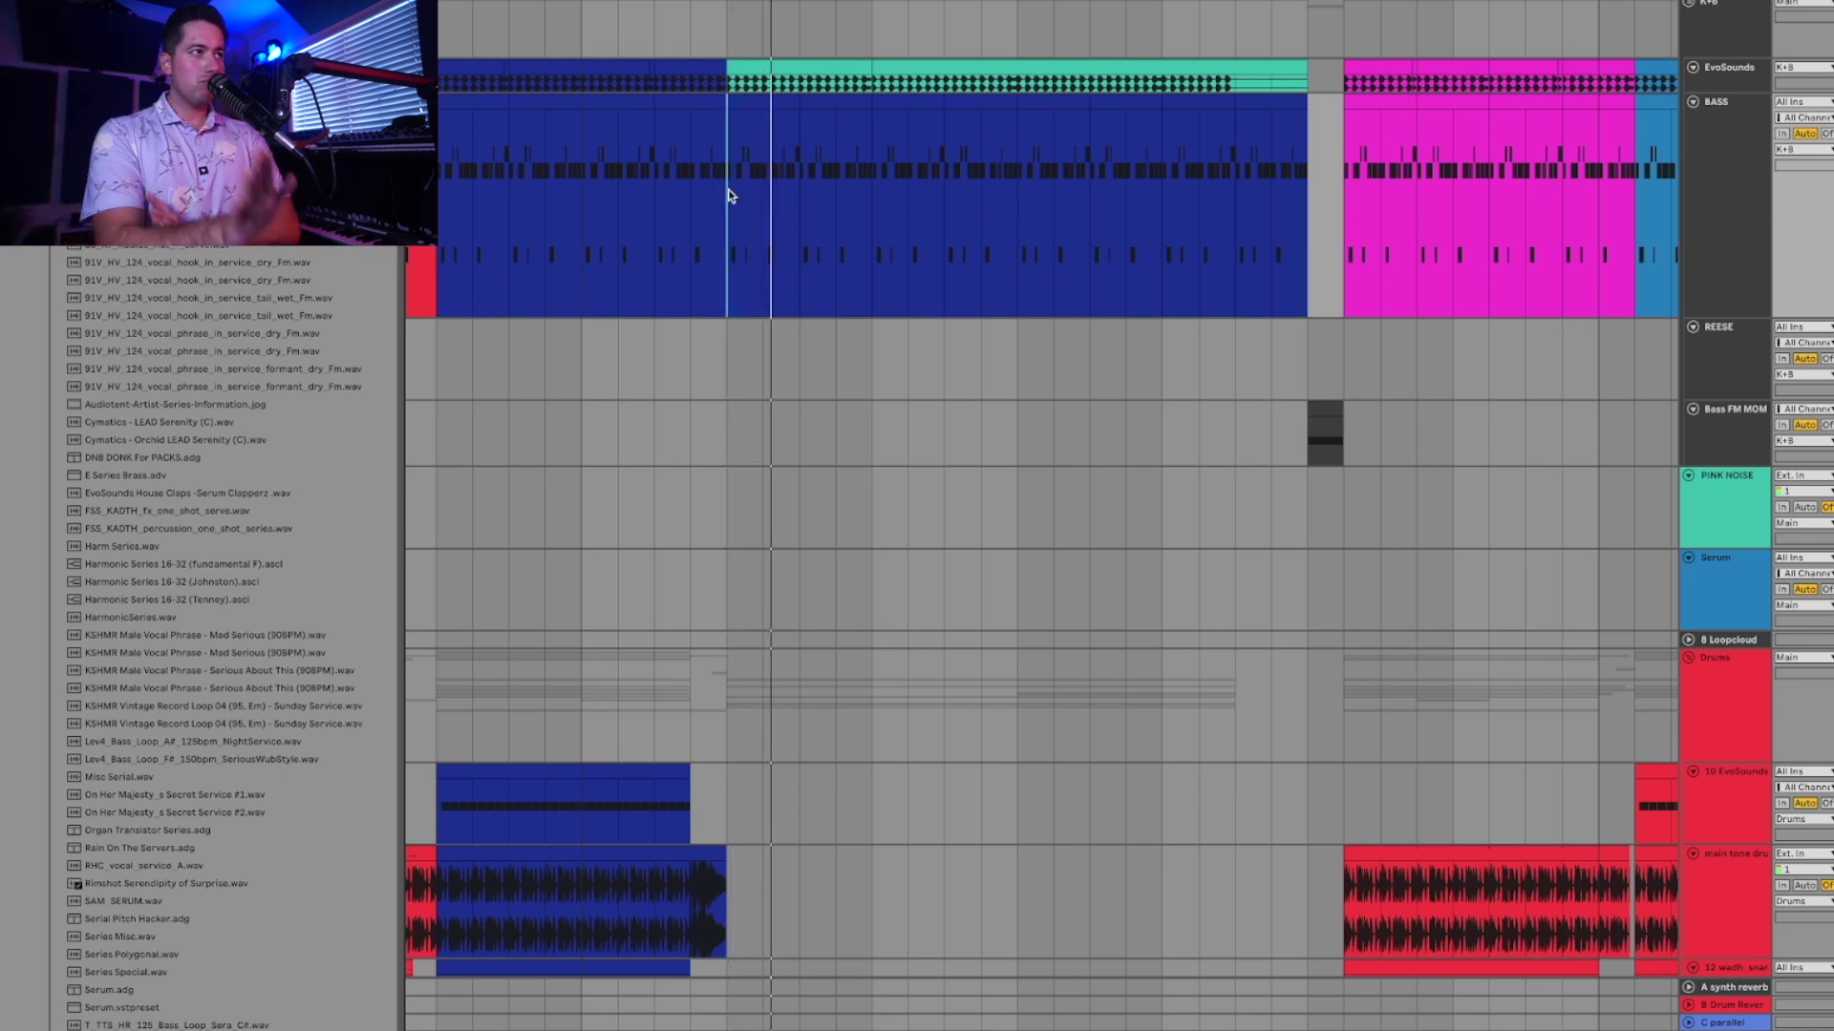
Examine the BASS clips through the red, dark-blue, teal and magenta sections of the arrangement
scroll(811, 415, "down", 1)
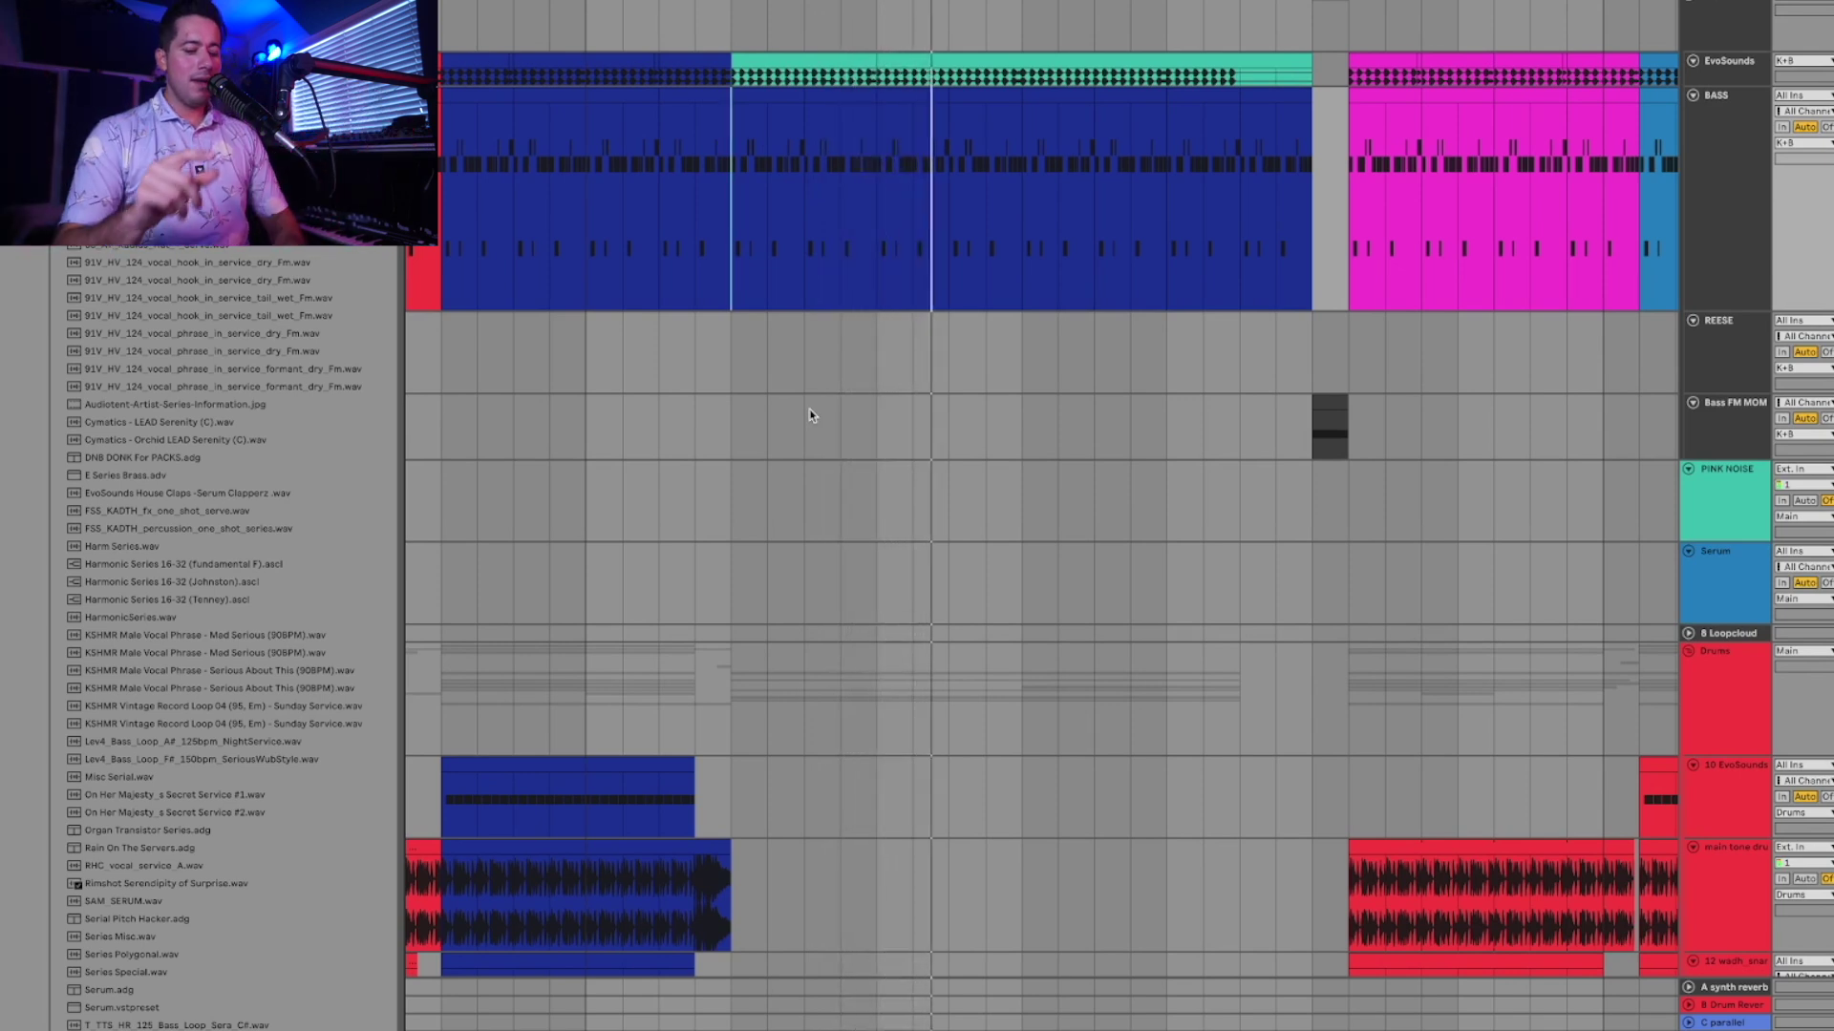
left_click_drag(746, 244, 1311, 191)
scroll(1016, 202, "down", 5)
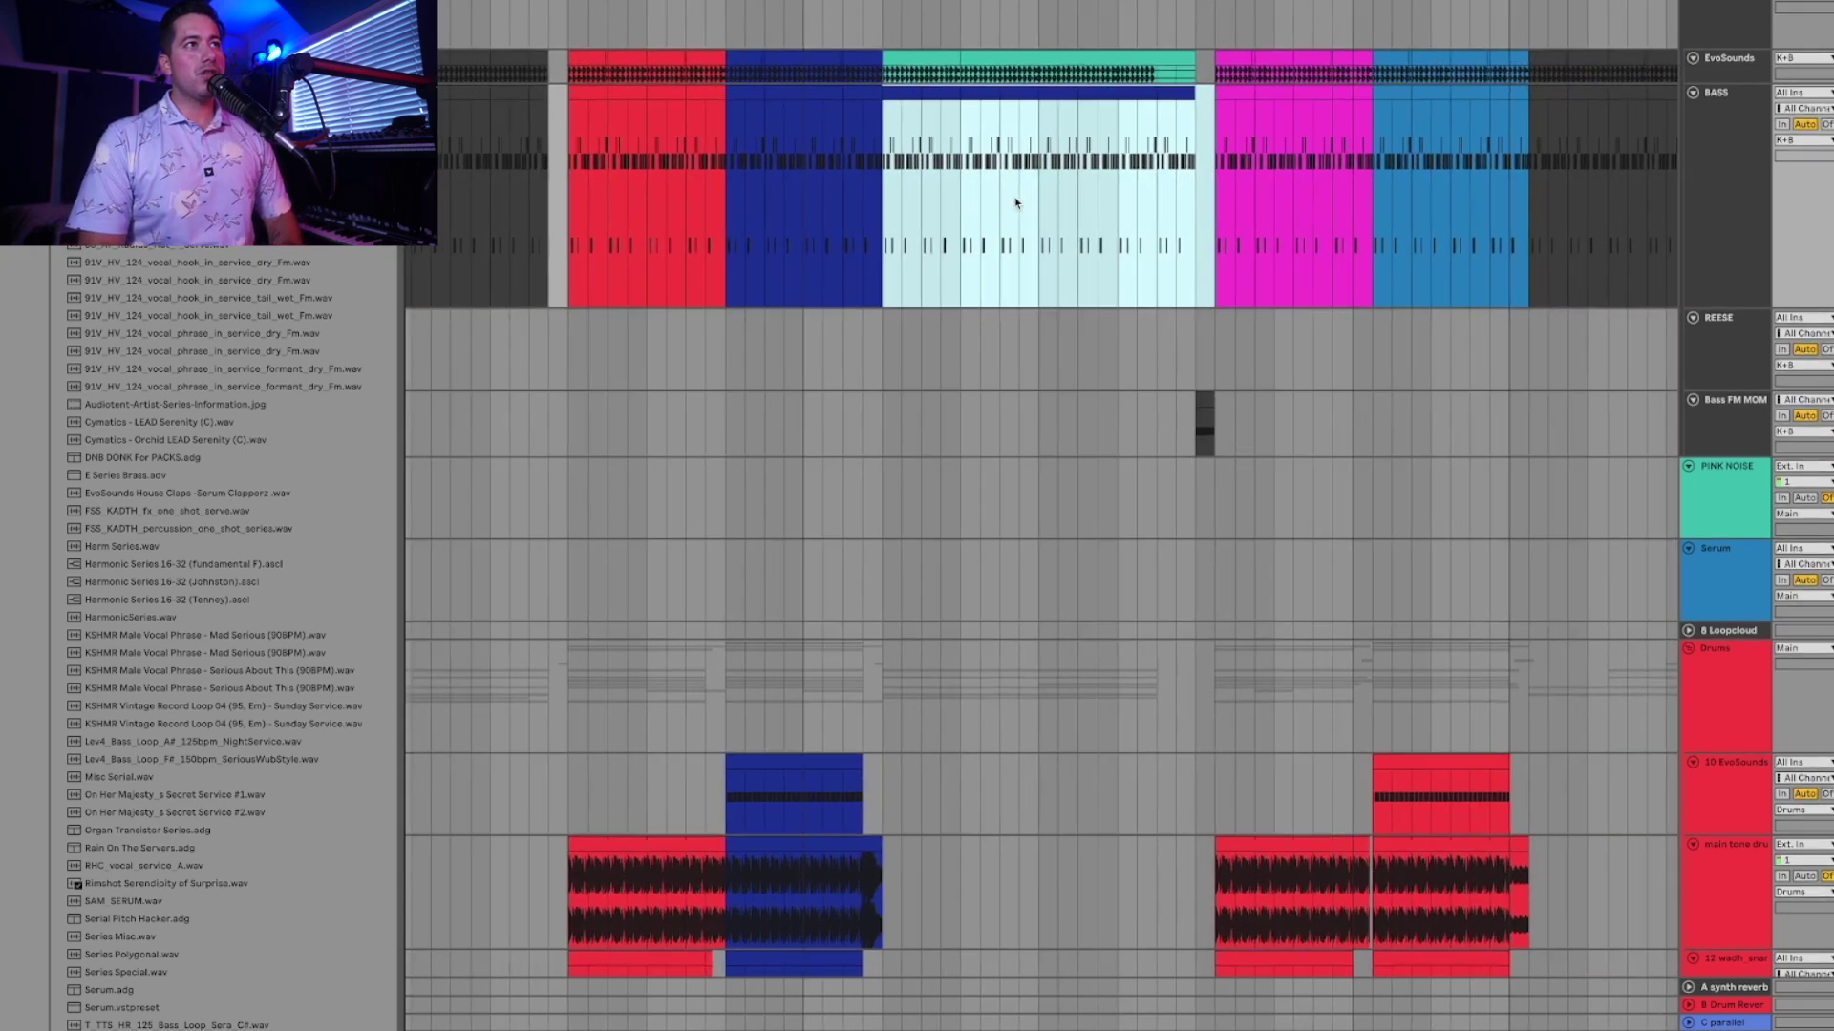
scroll(1016, 203, "left", 5)
left_click(753, 186)
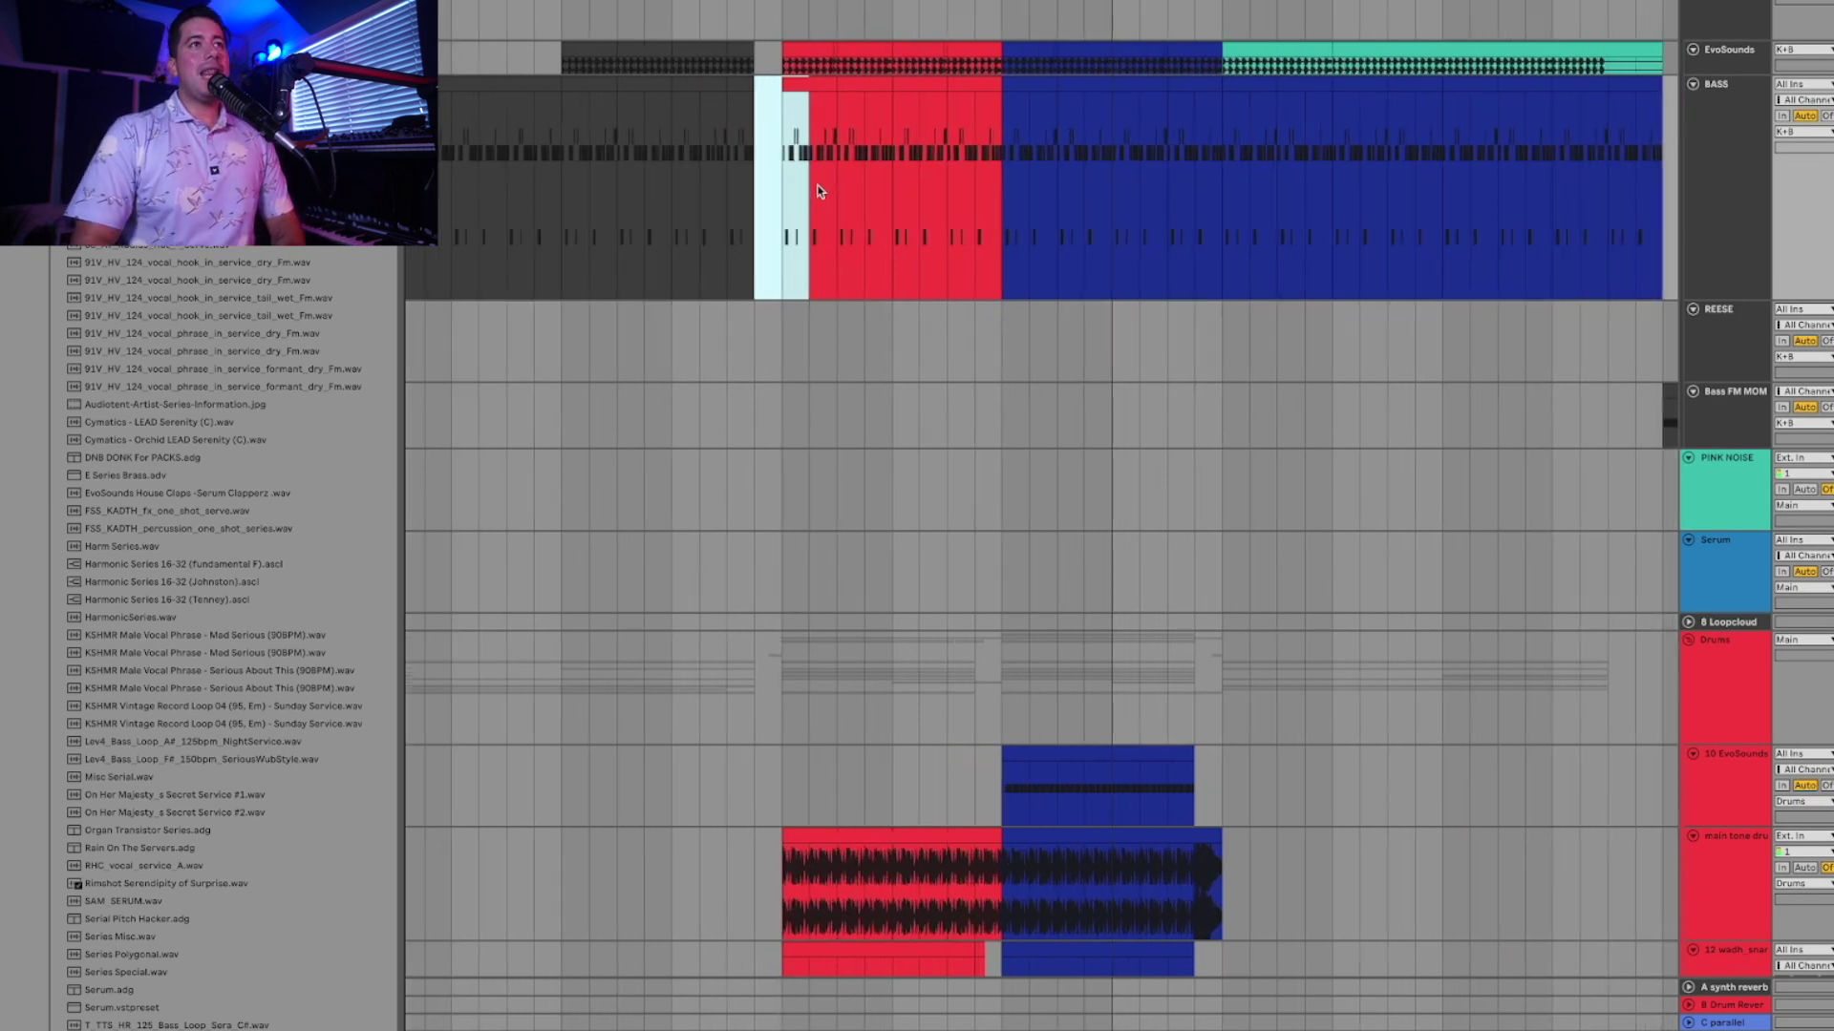
scroll(707, 223, "right", 10)
left_click_drag(570, 206, 1011, 182)
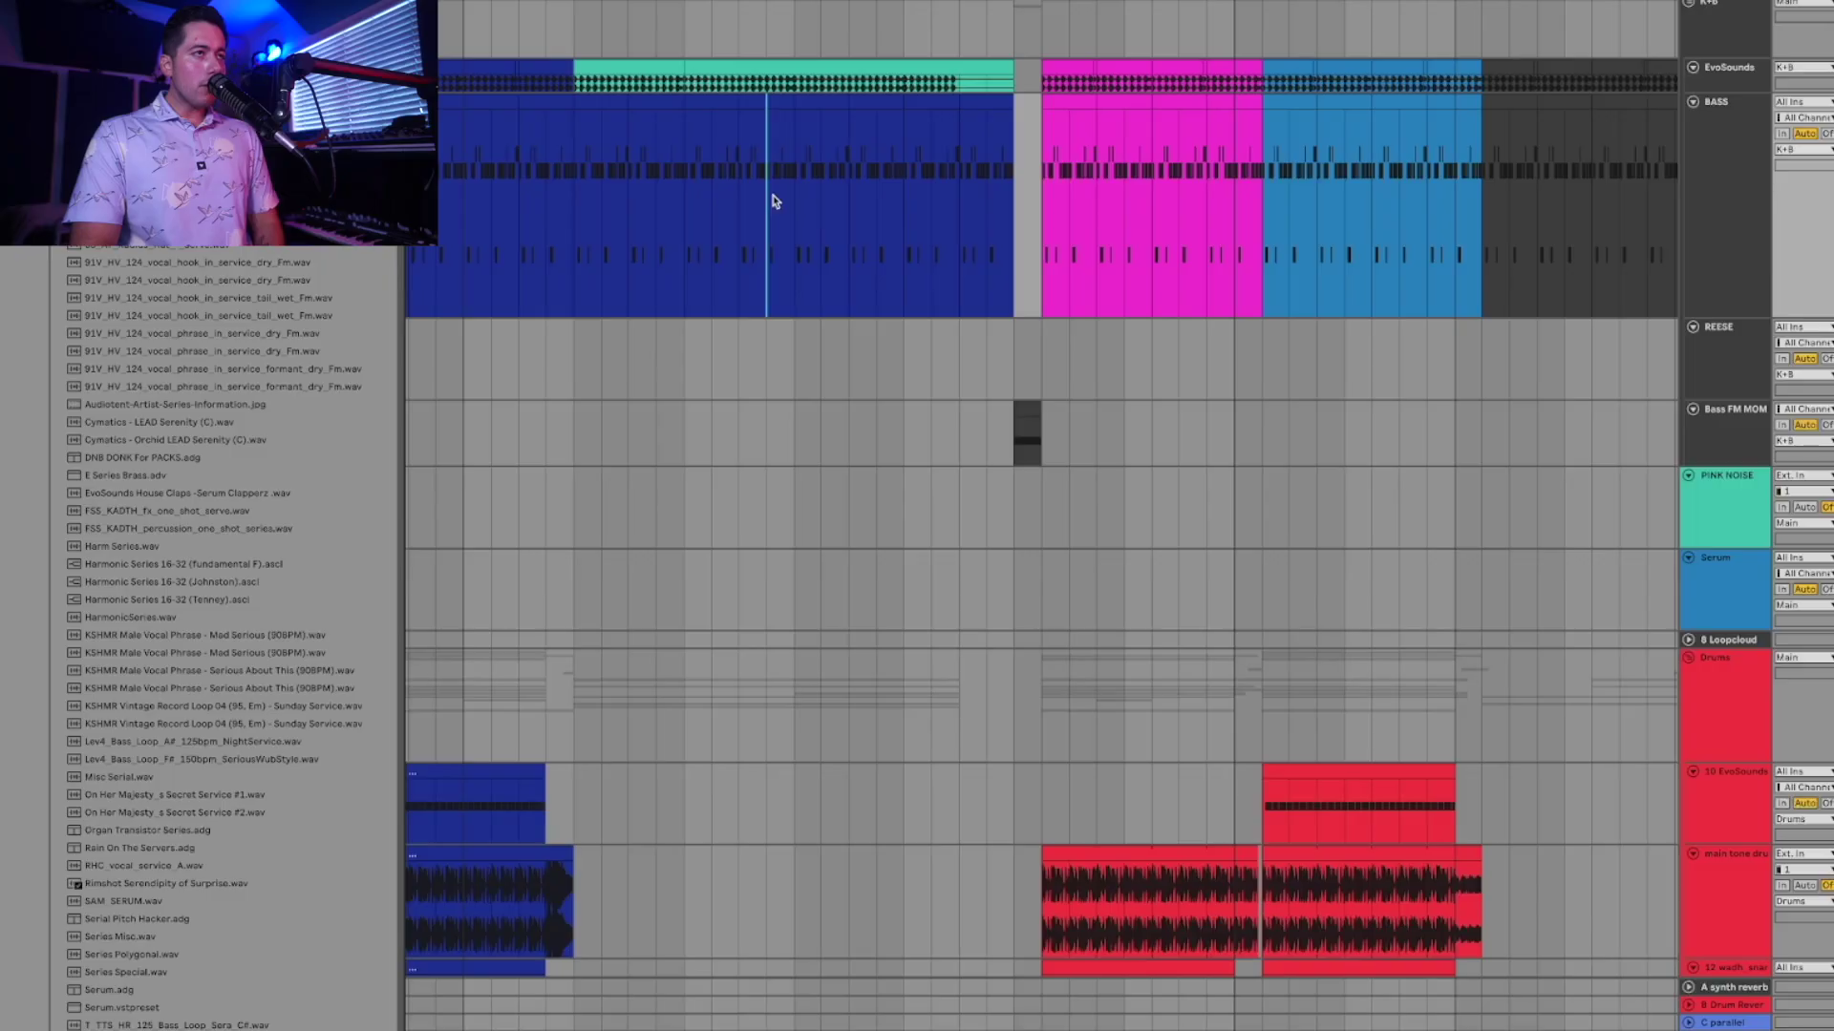
scroll(769, 186, "up", 5)
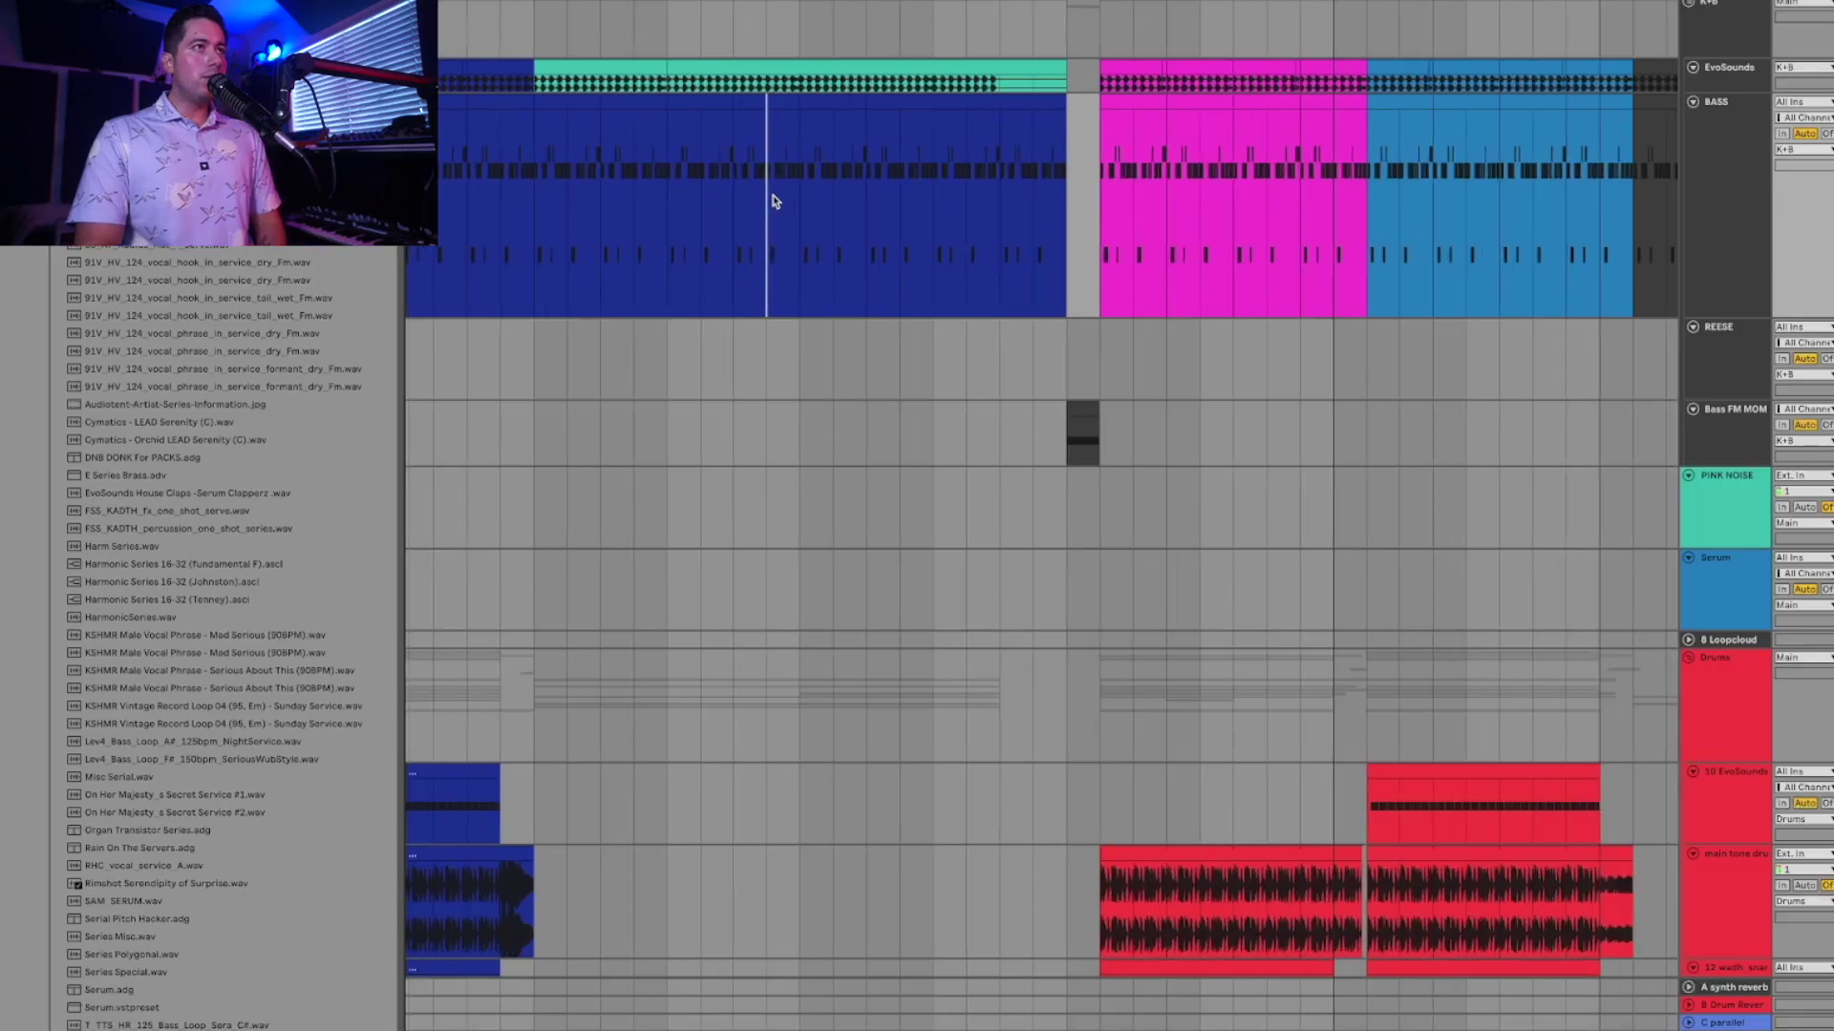
scroll(638, 215, "left", 3)
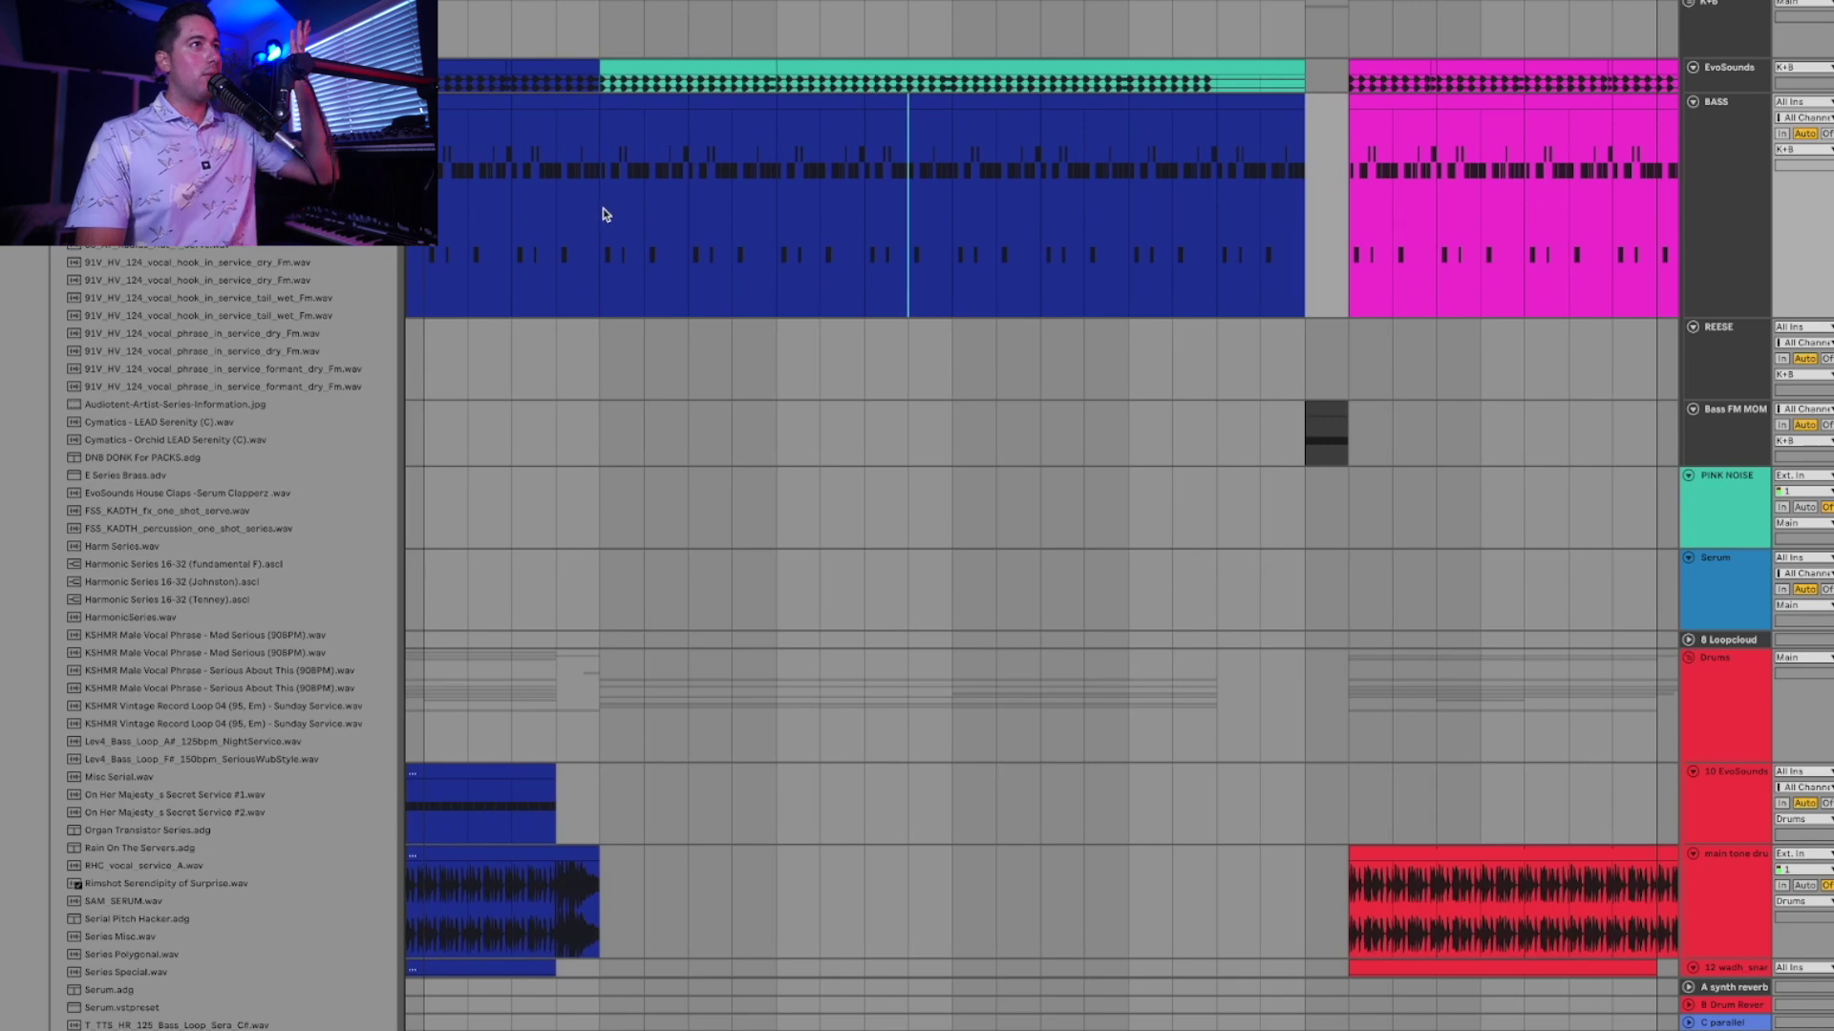
left_click_drag(603, 214, 1127, 216)
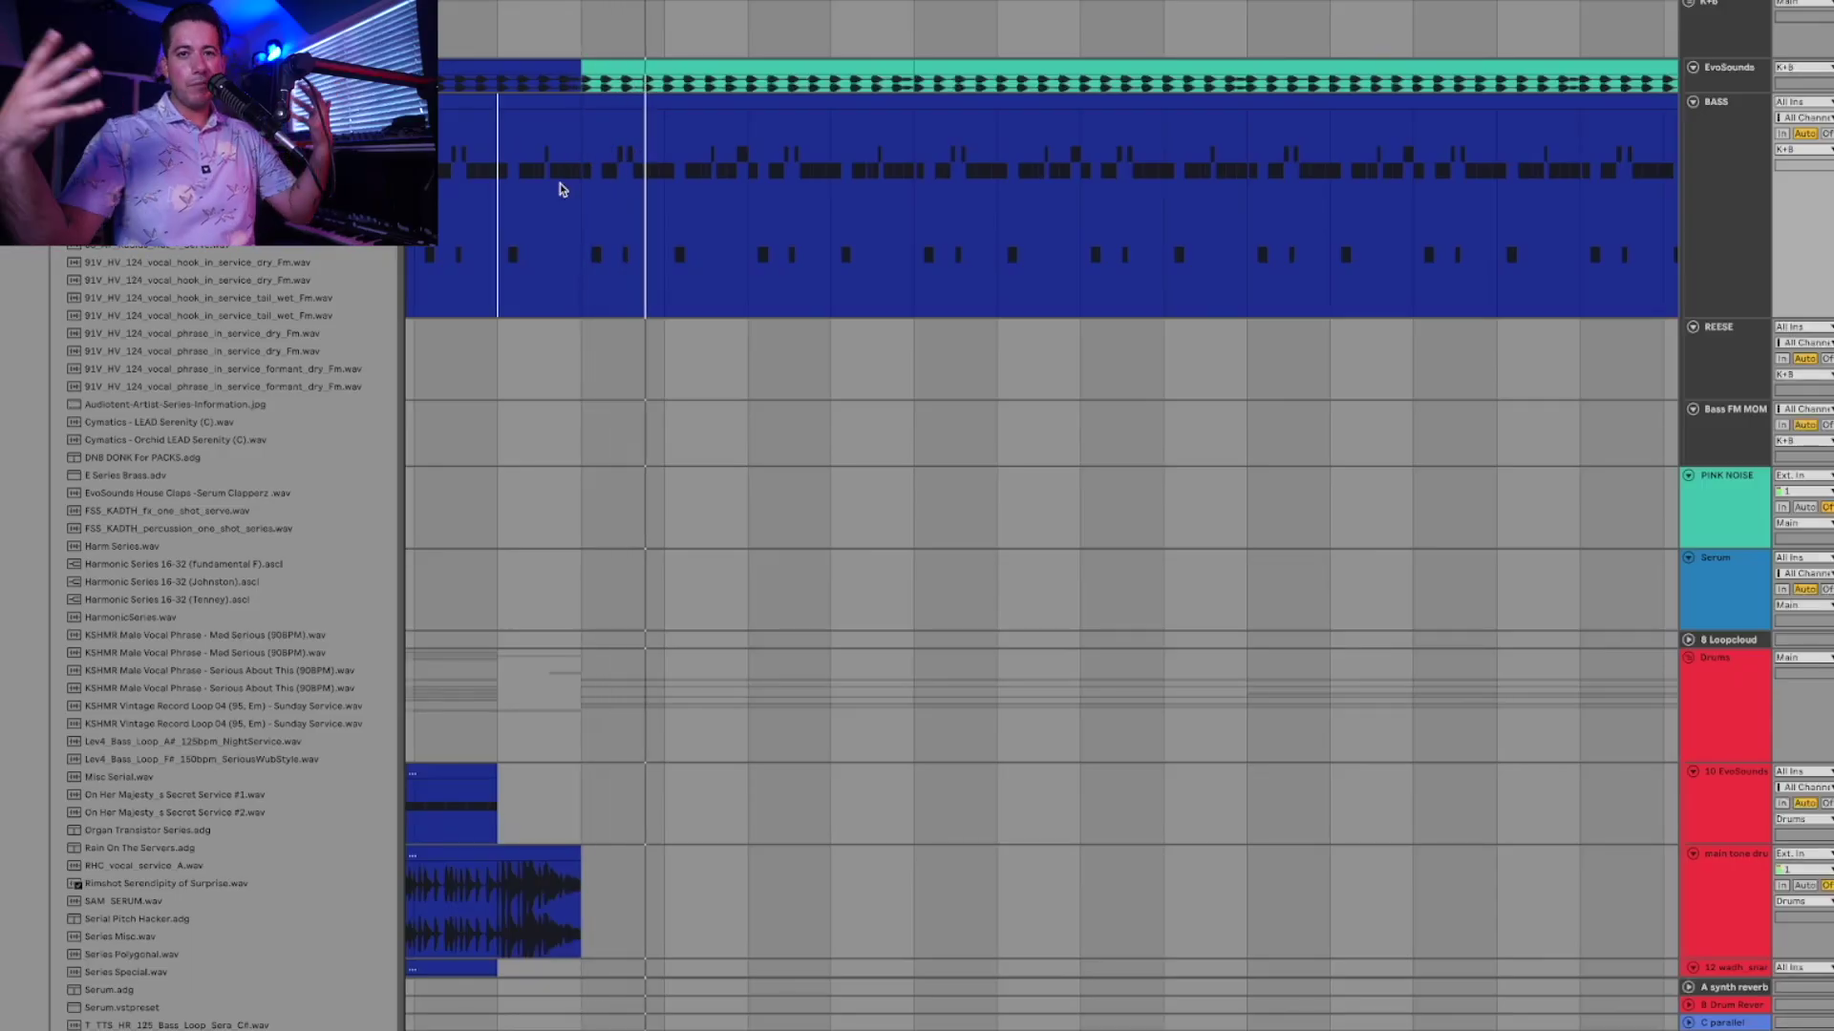
Delete the BASS clip that lies beneath the teal EvoSounds section
left_click(726, 100)
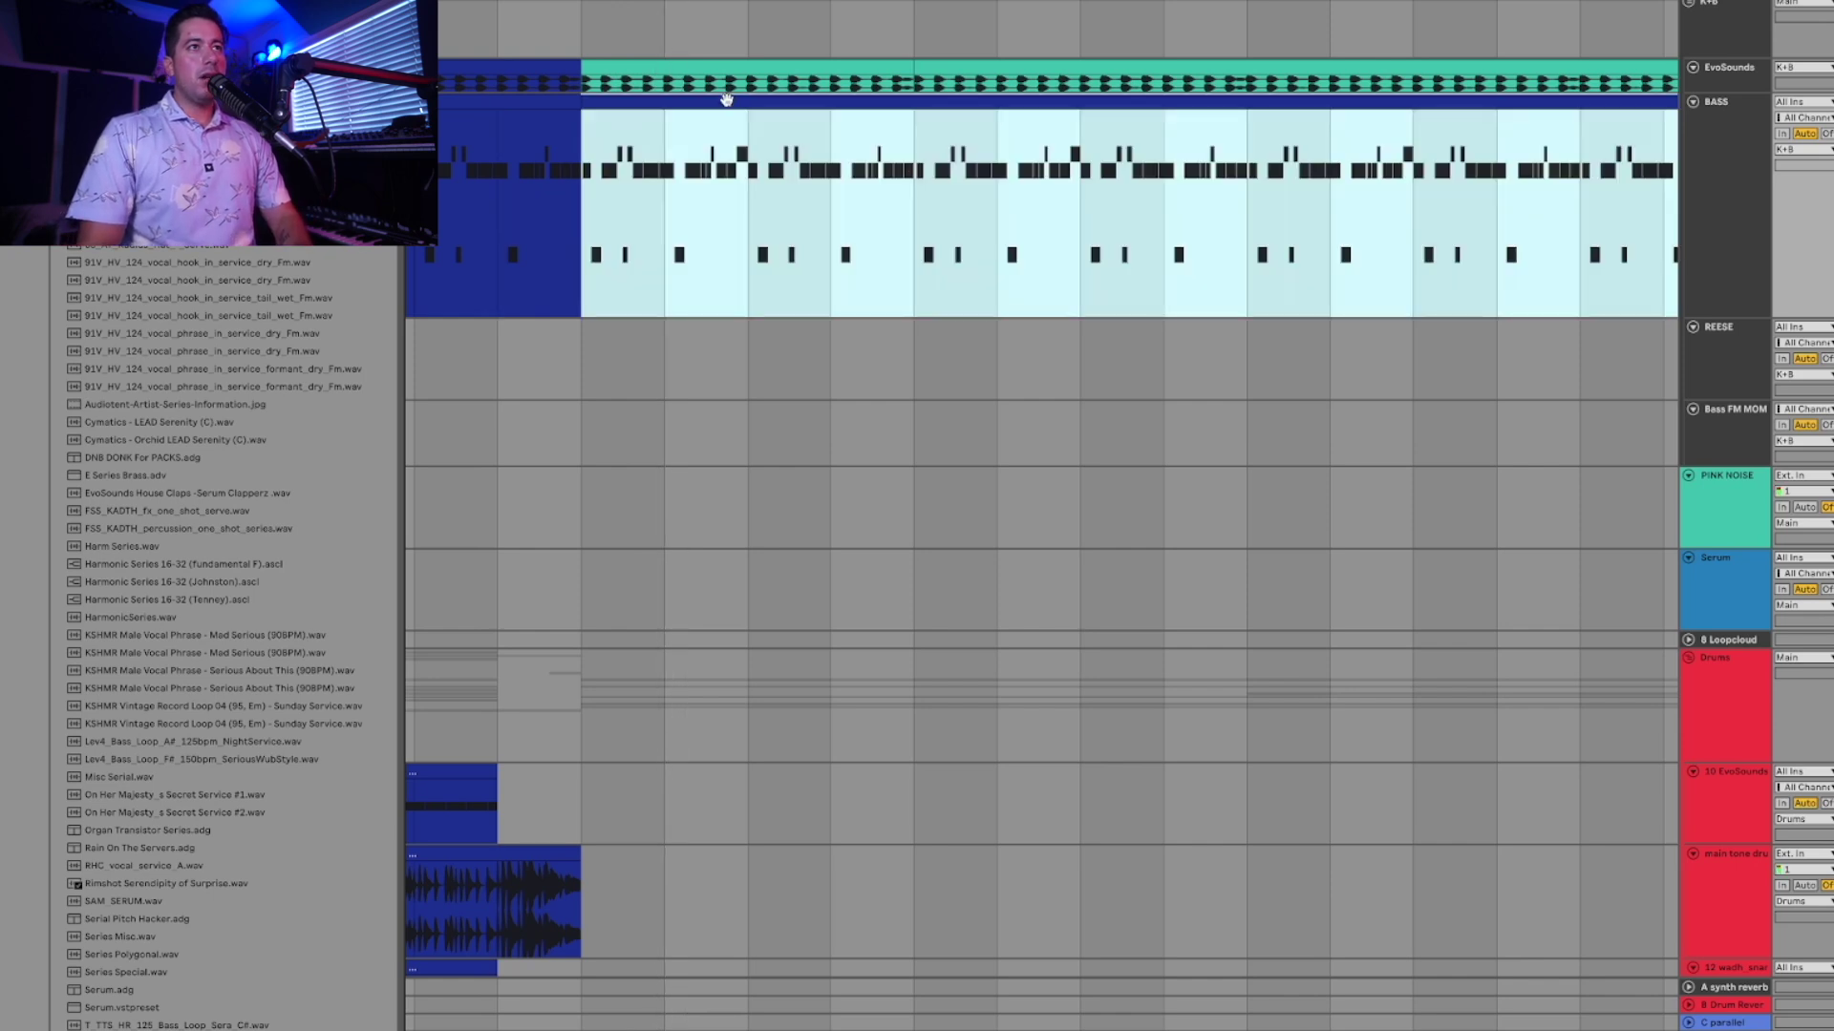
key("minus")
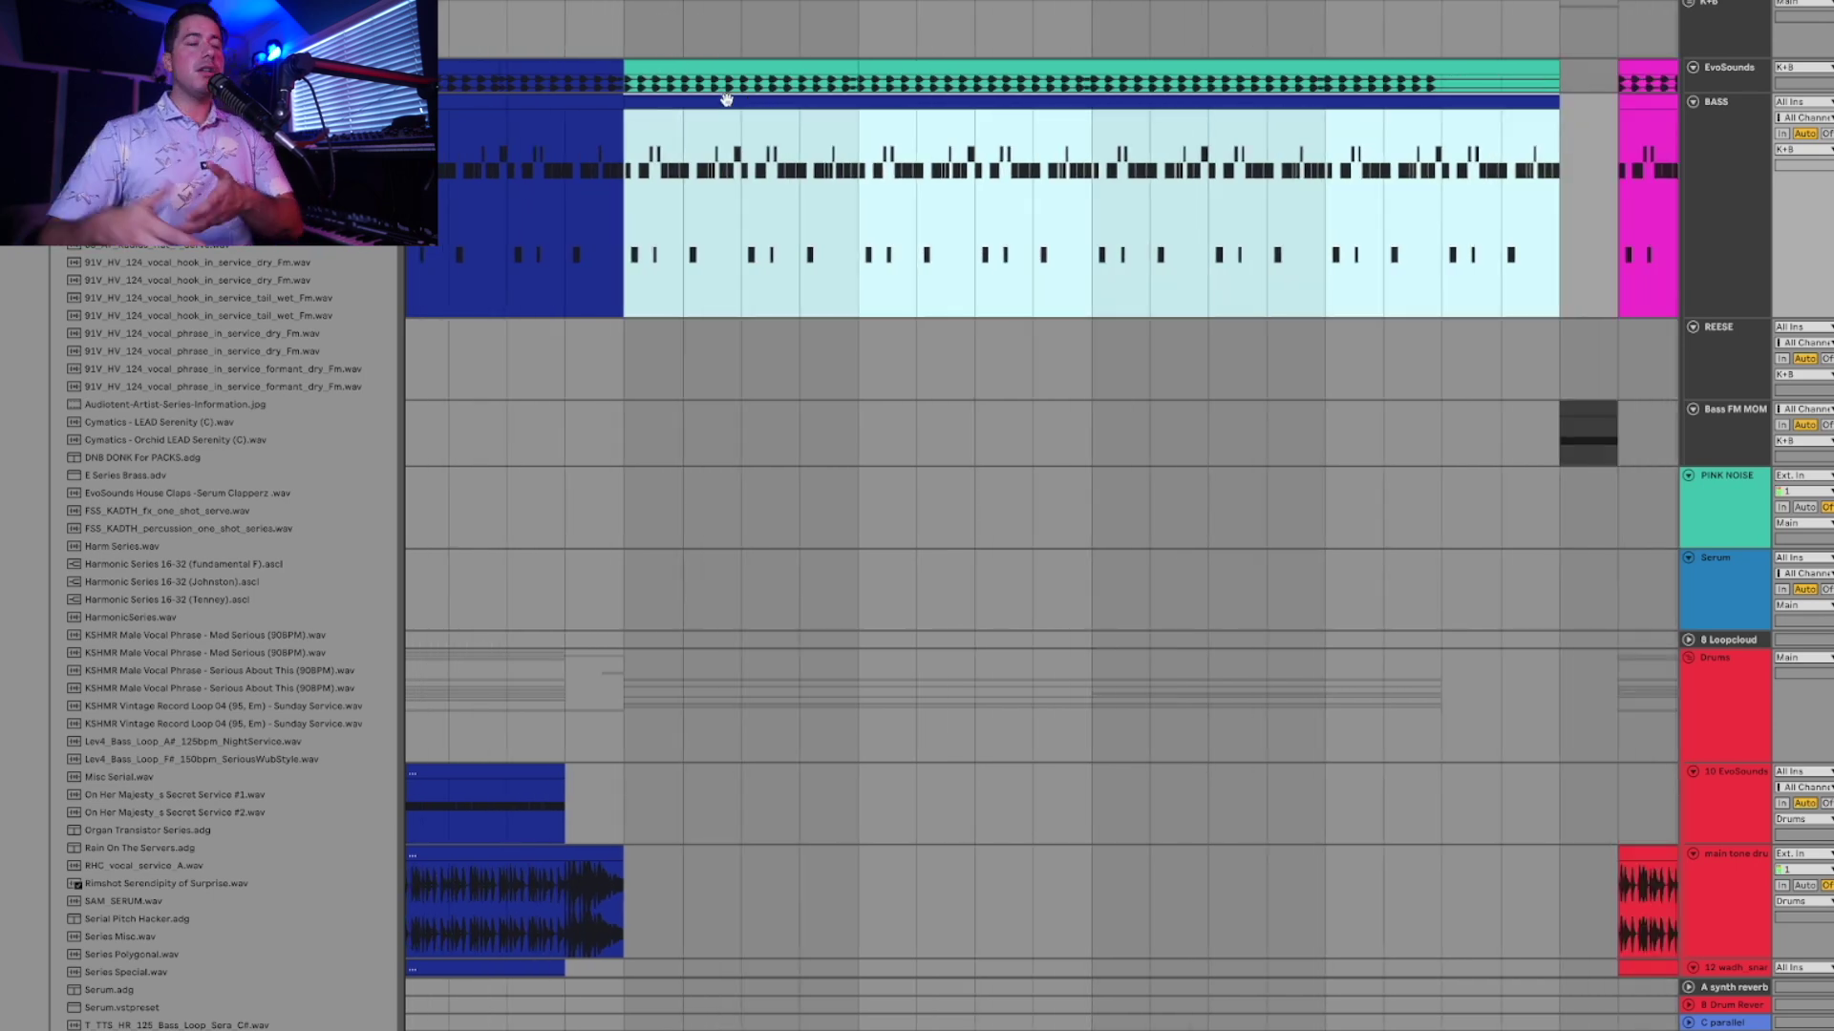
key("Delete")
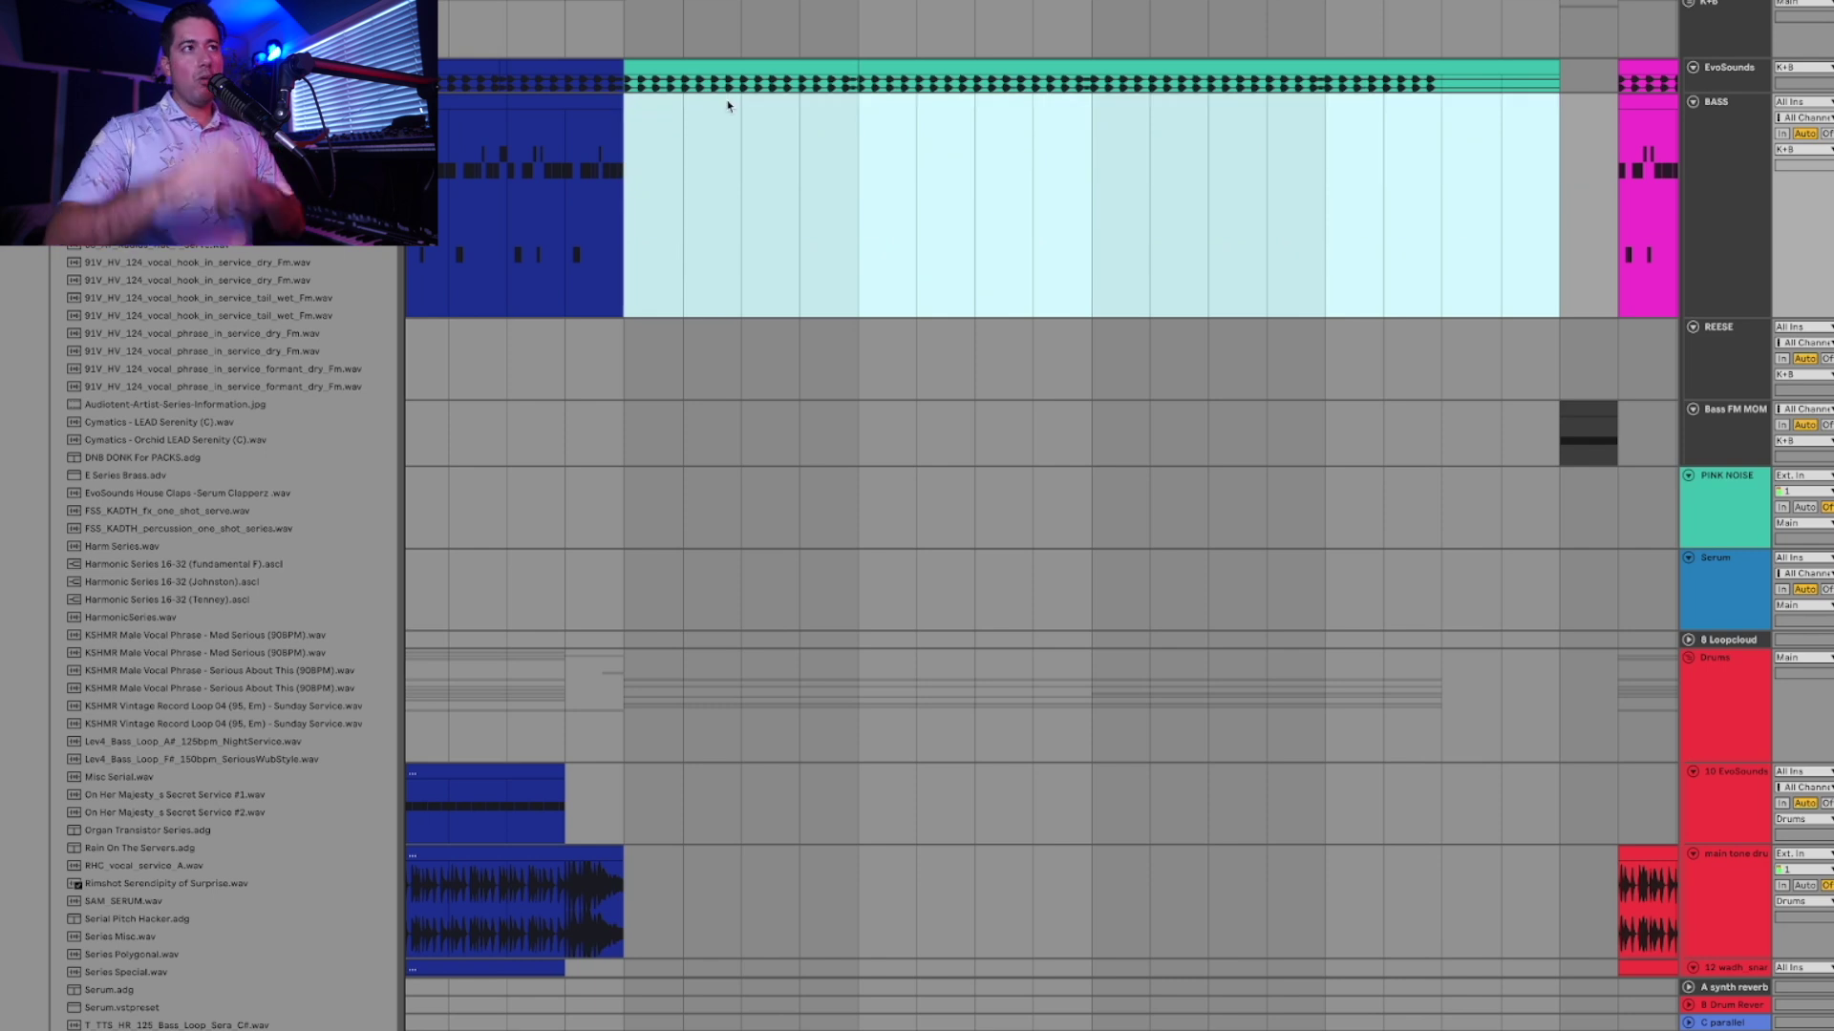
Check the Bass FM MOM track's devices and make REESE the selected track
scroll(715, 182, "down", 2)
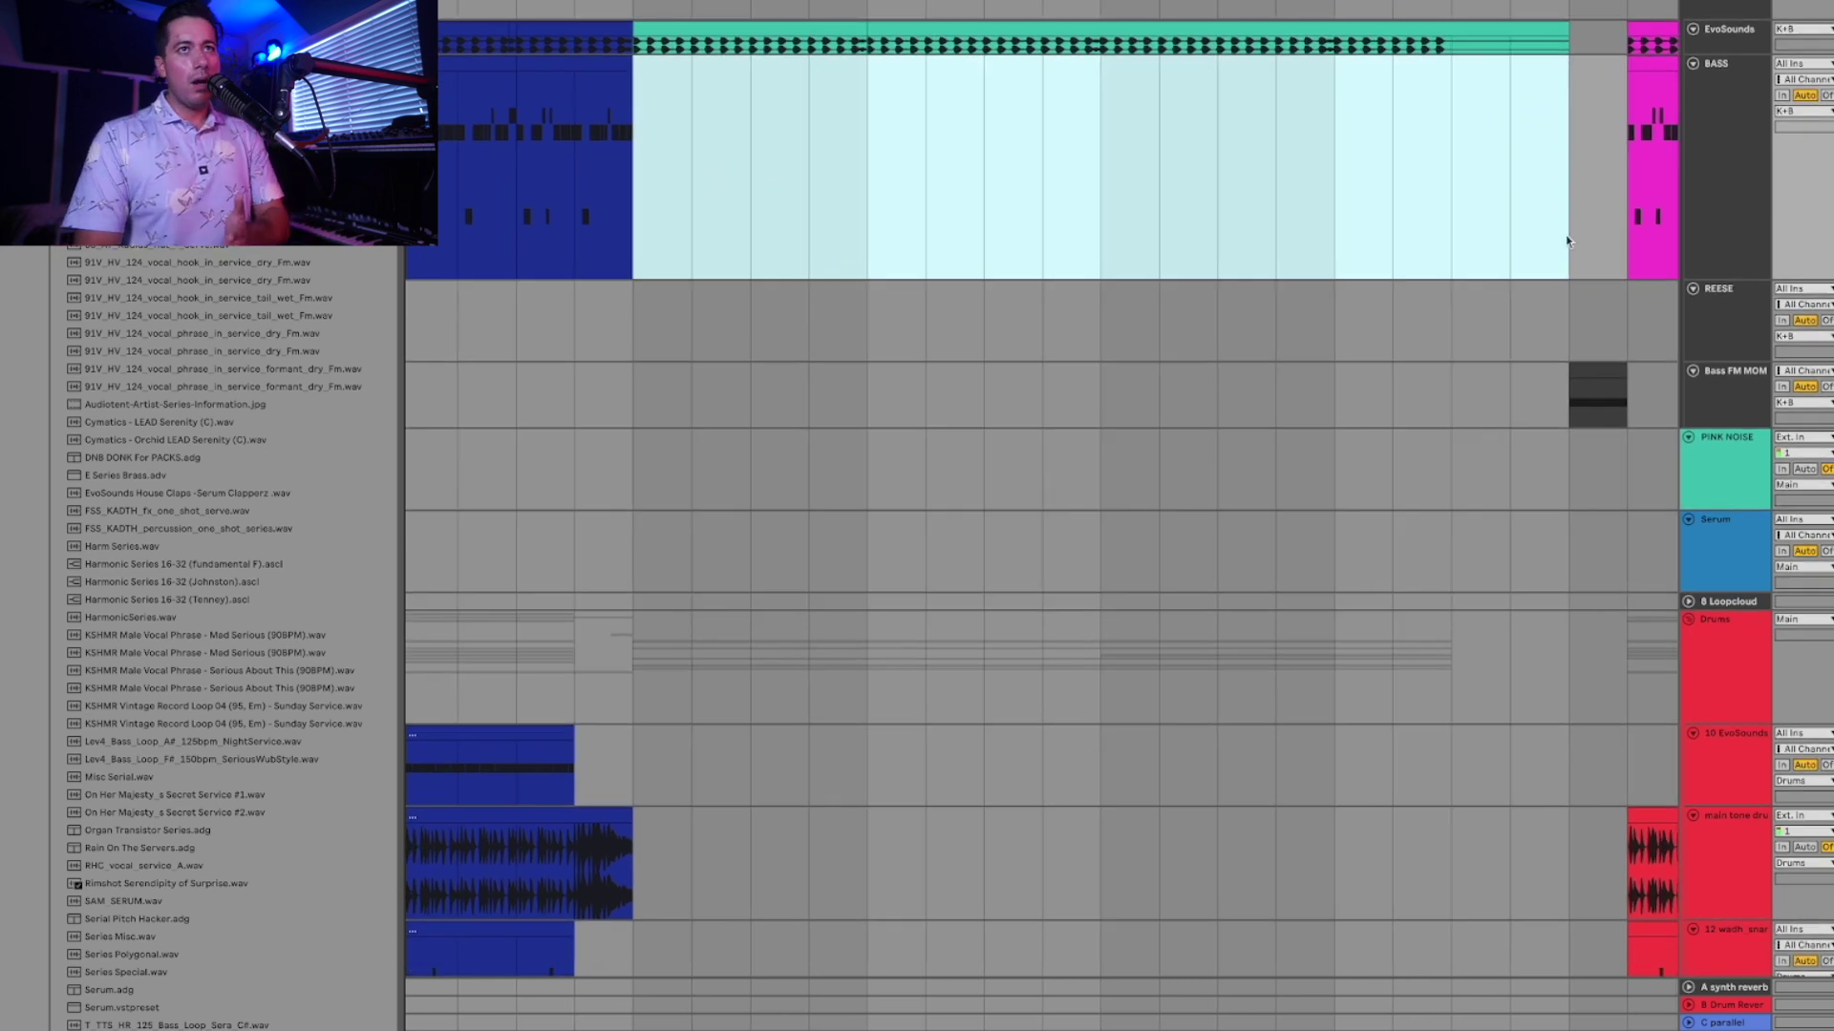
left_click(1697, 317)
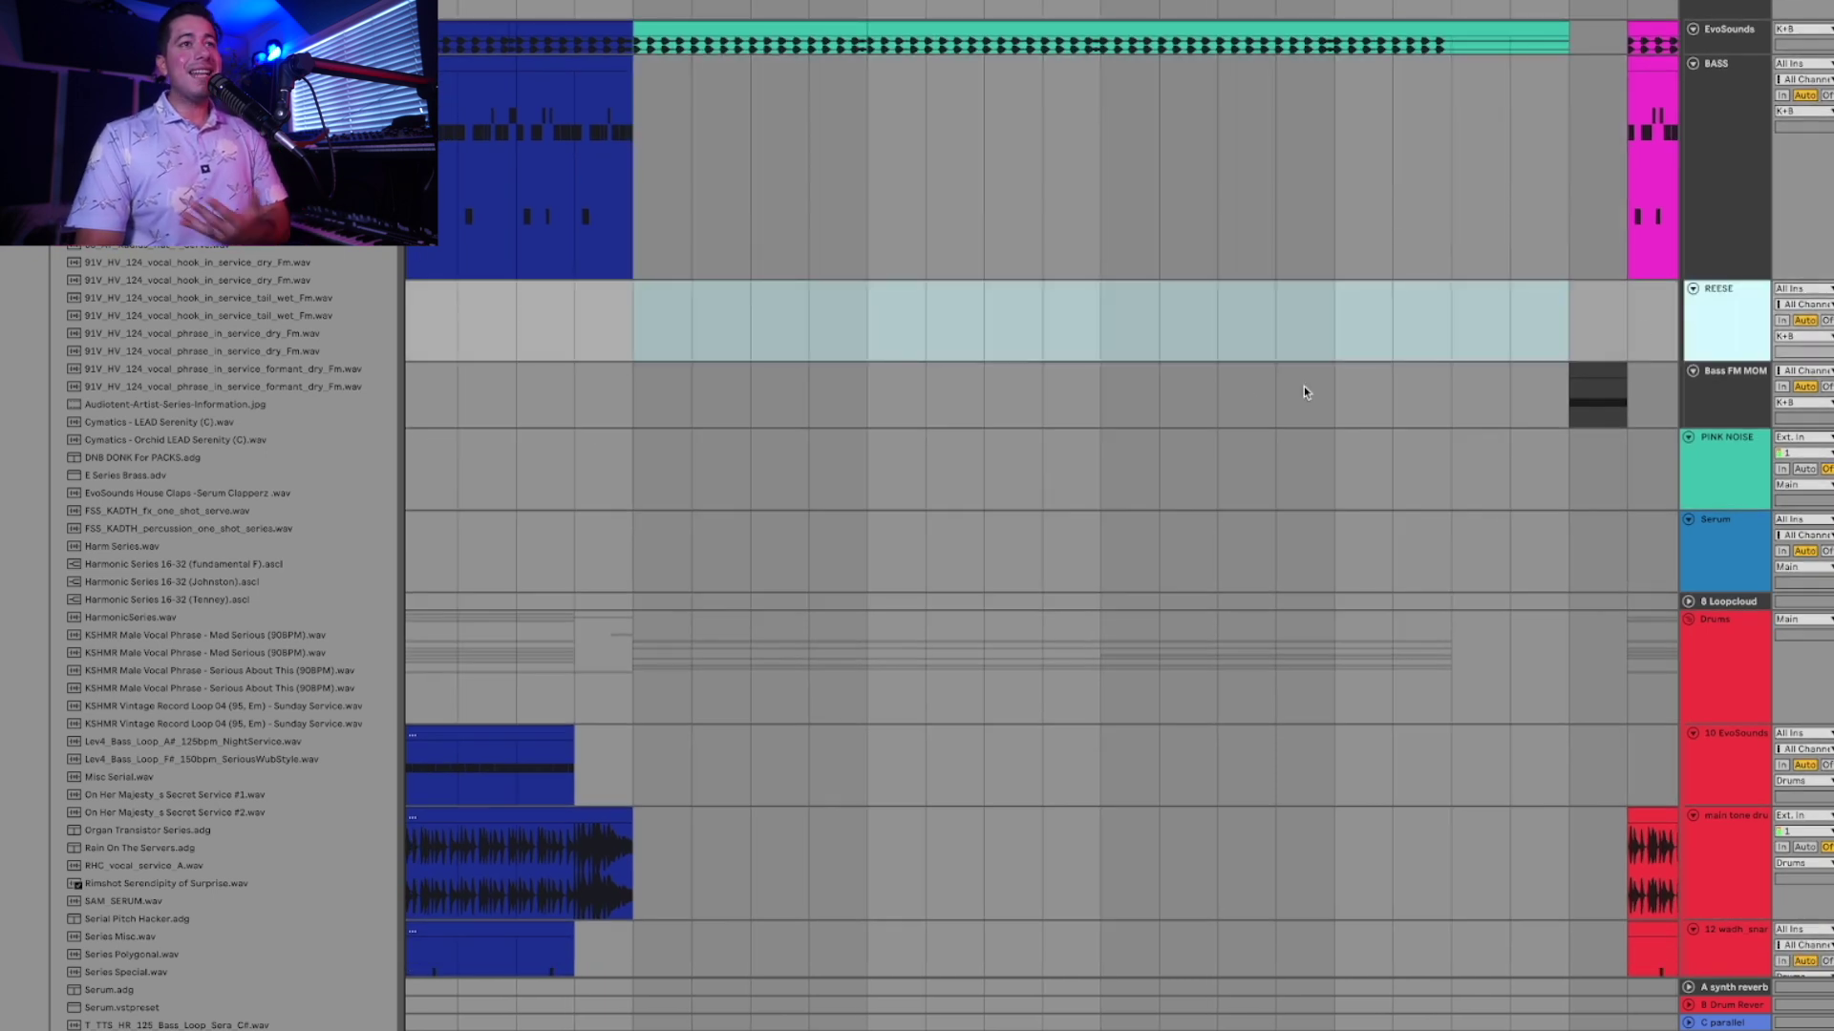
double_click(1735, 327)
left_click(751, 403)
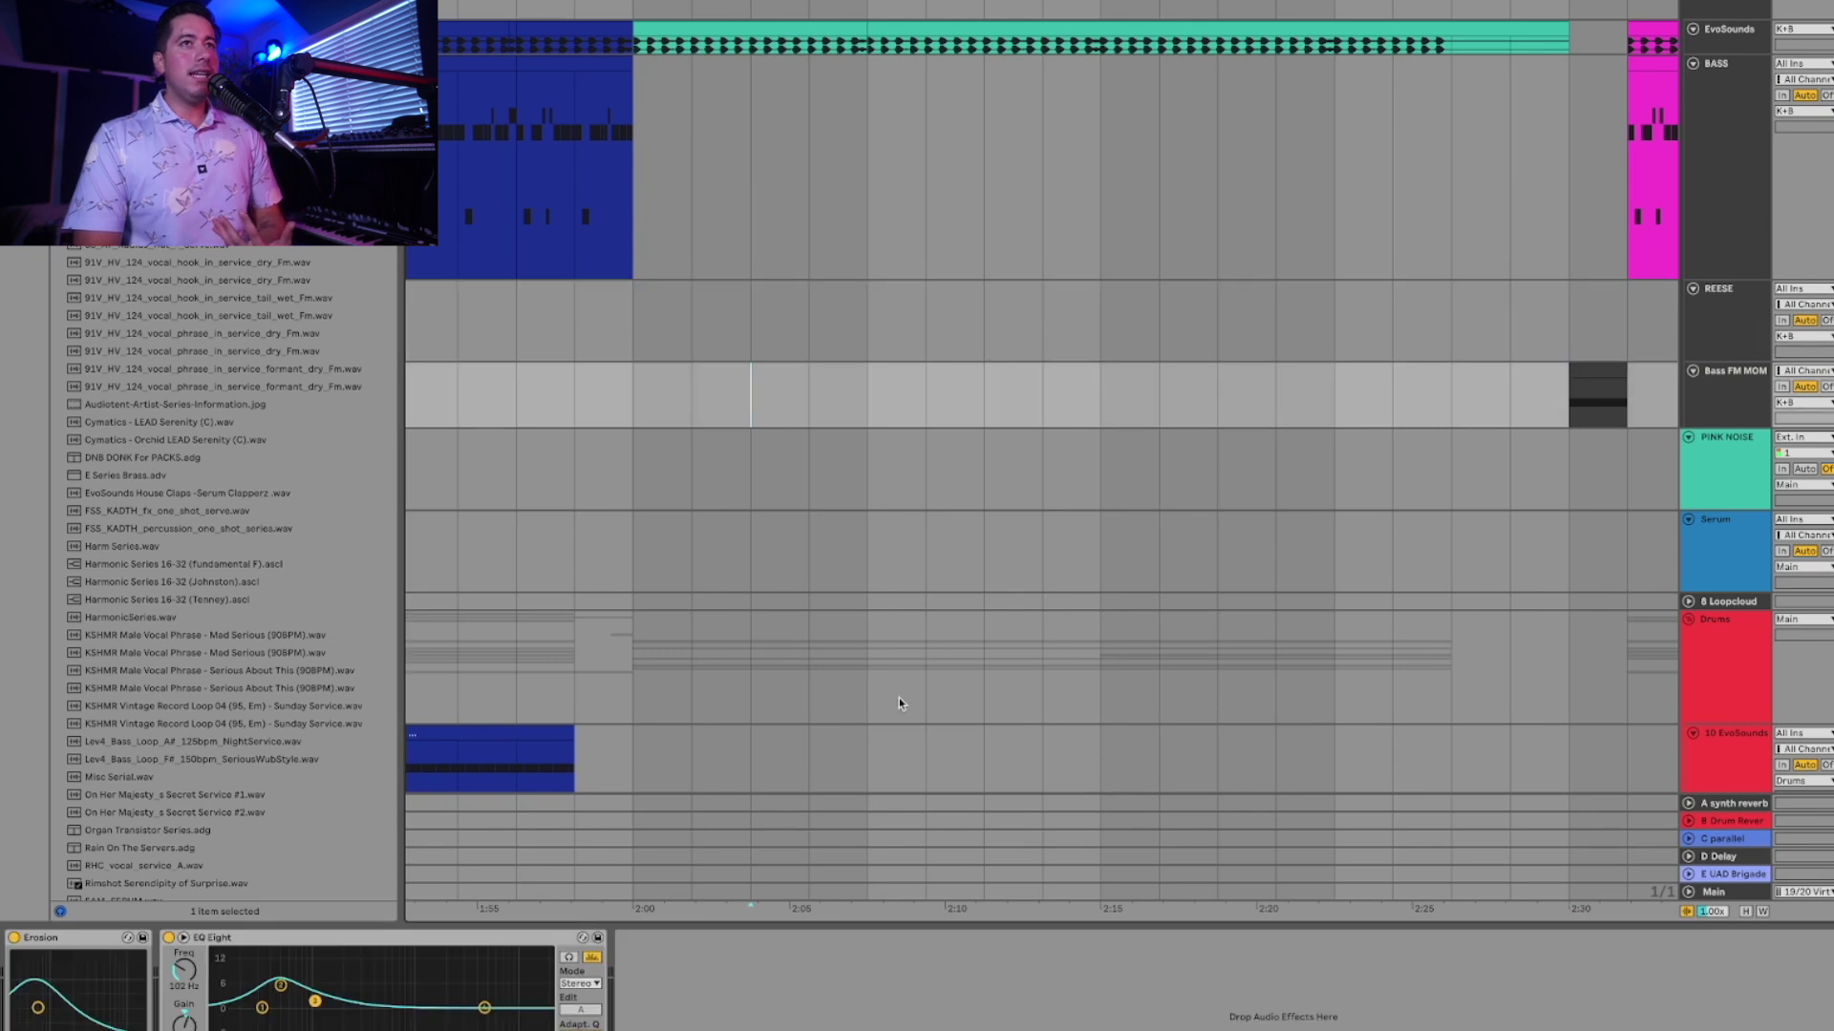
left_click(1714, 309)
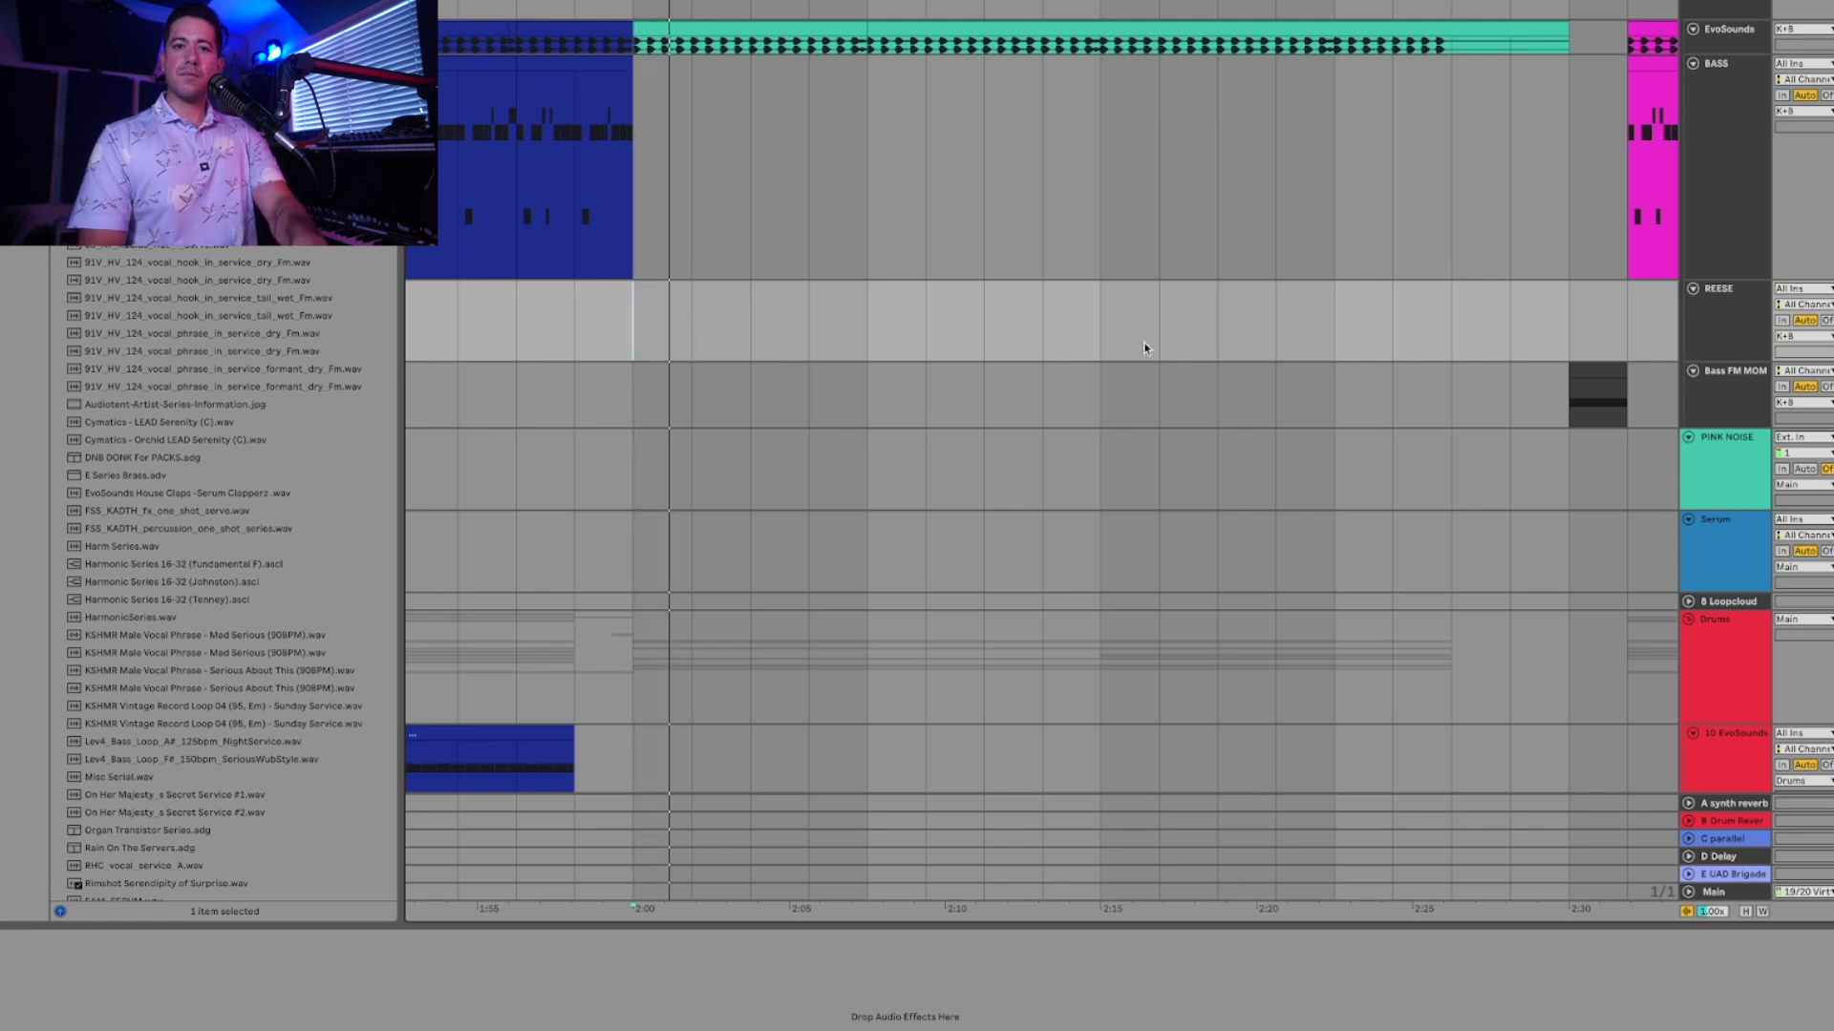
Play the arrangement from just before the teal section to audition the REESE sound over it
left_click(582, 282)
key("space")
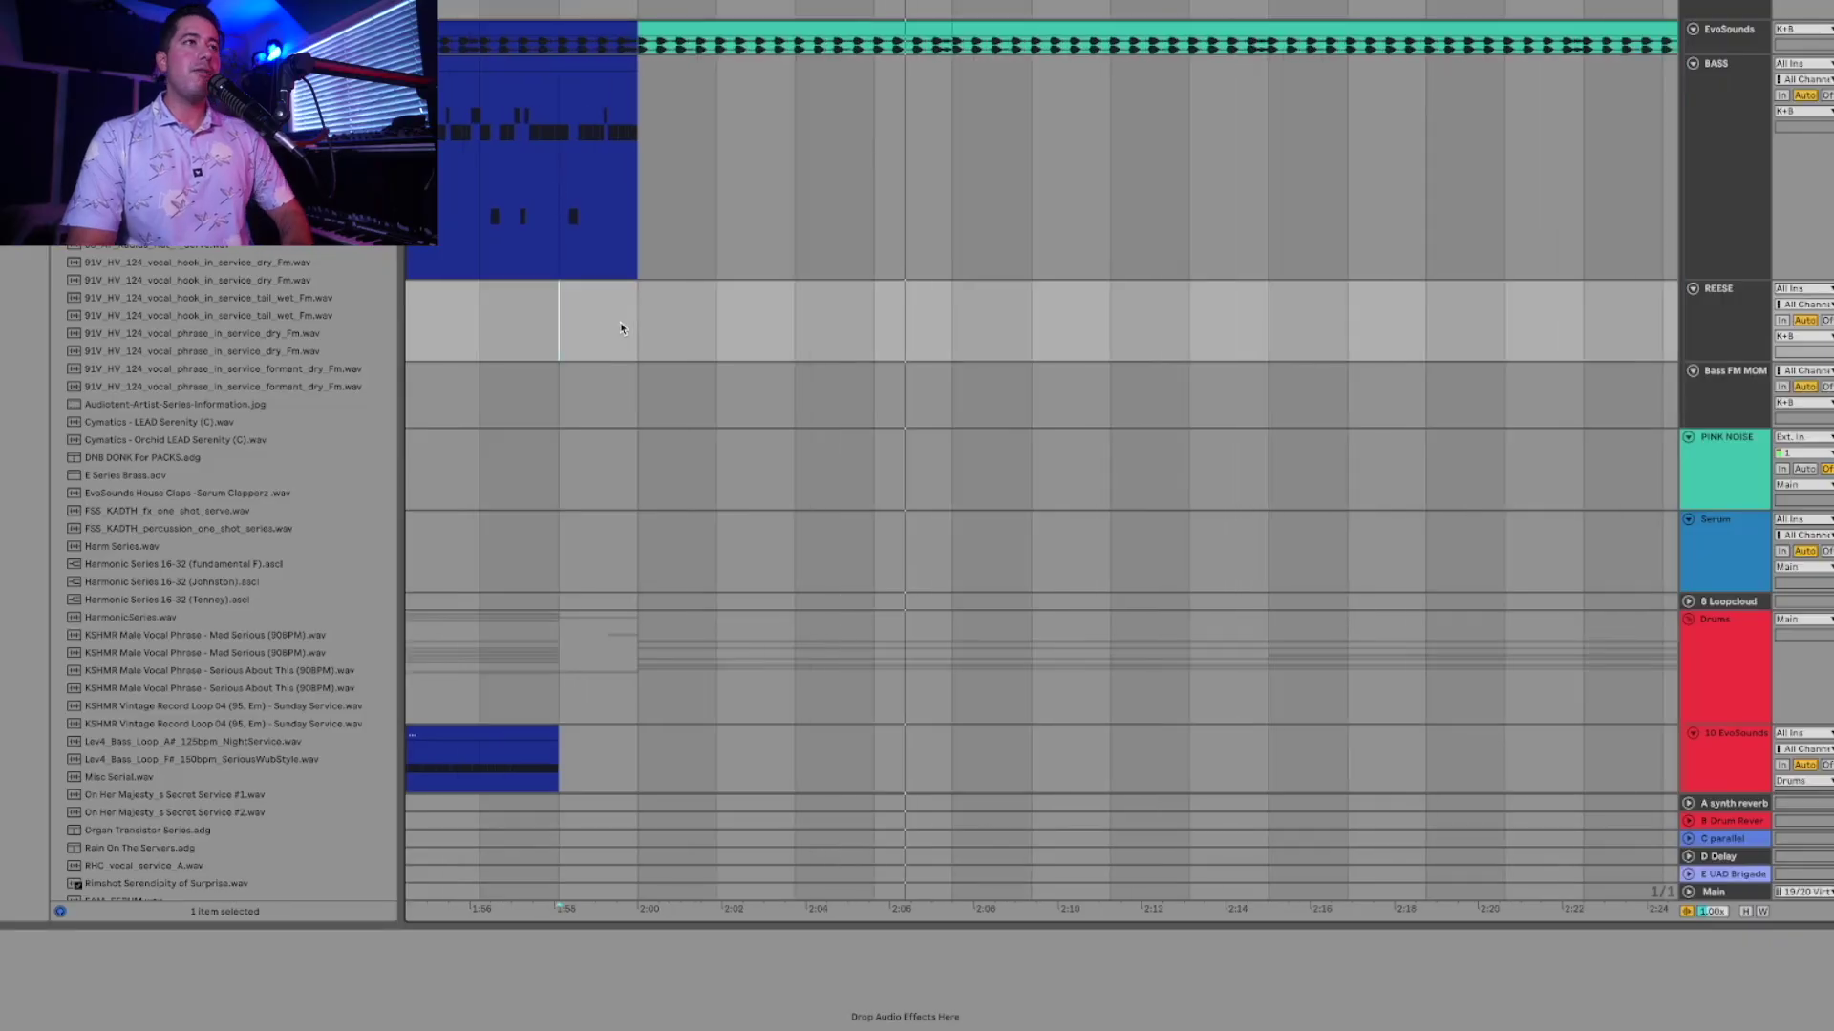
scroll(604, 309, "down", 3)
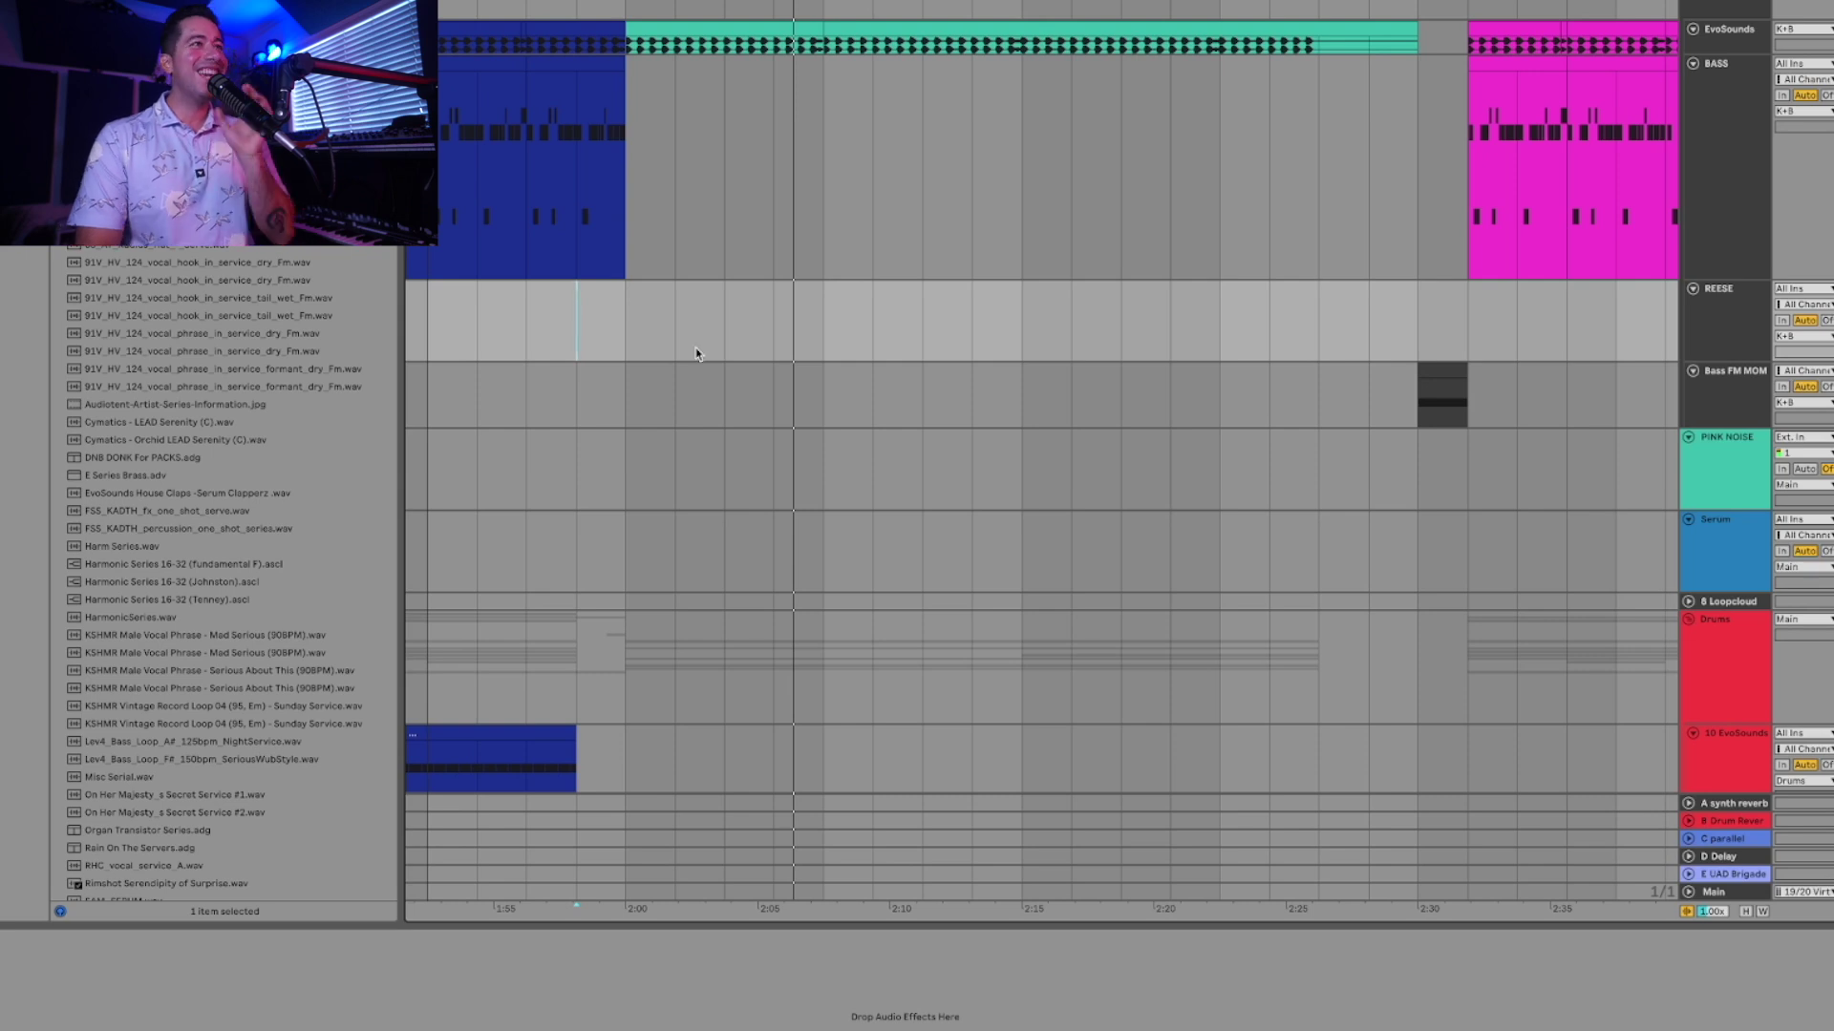
left_click(625, 337)
left_click(579, 320)
key("space")
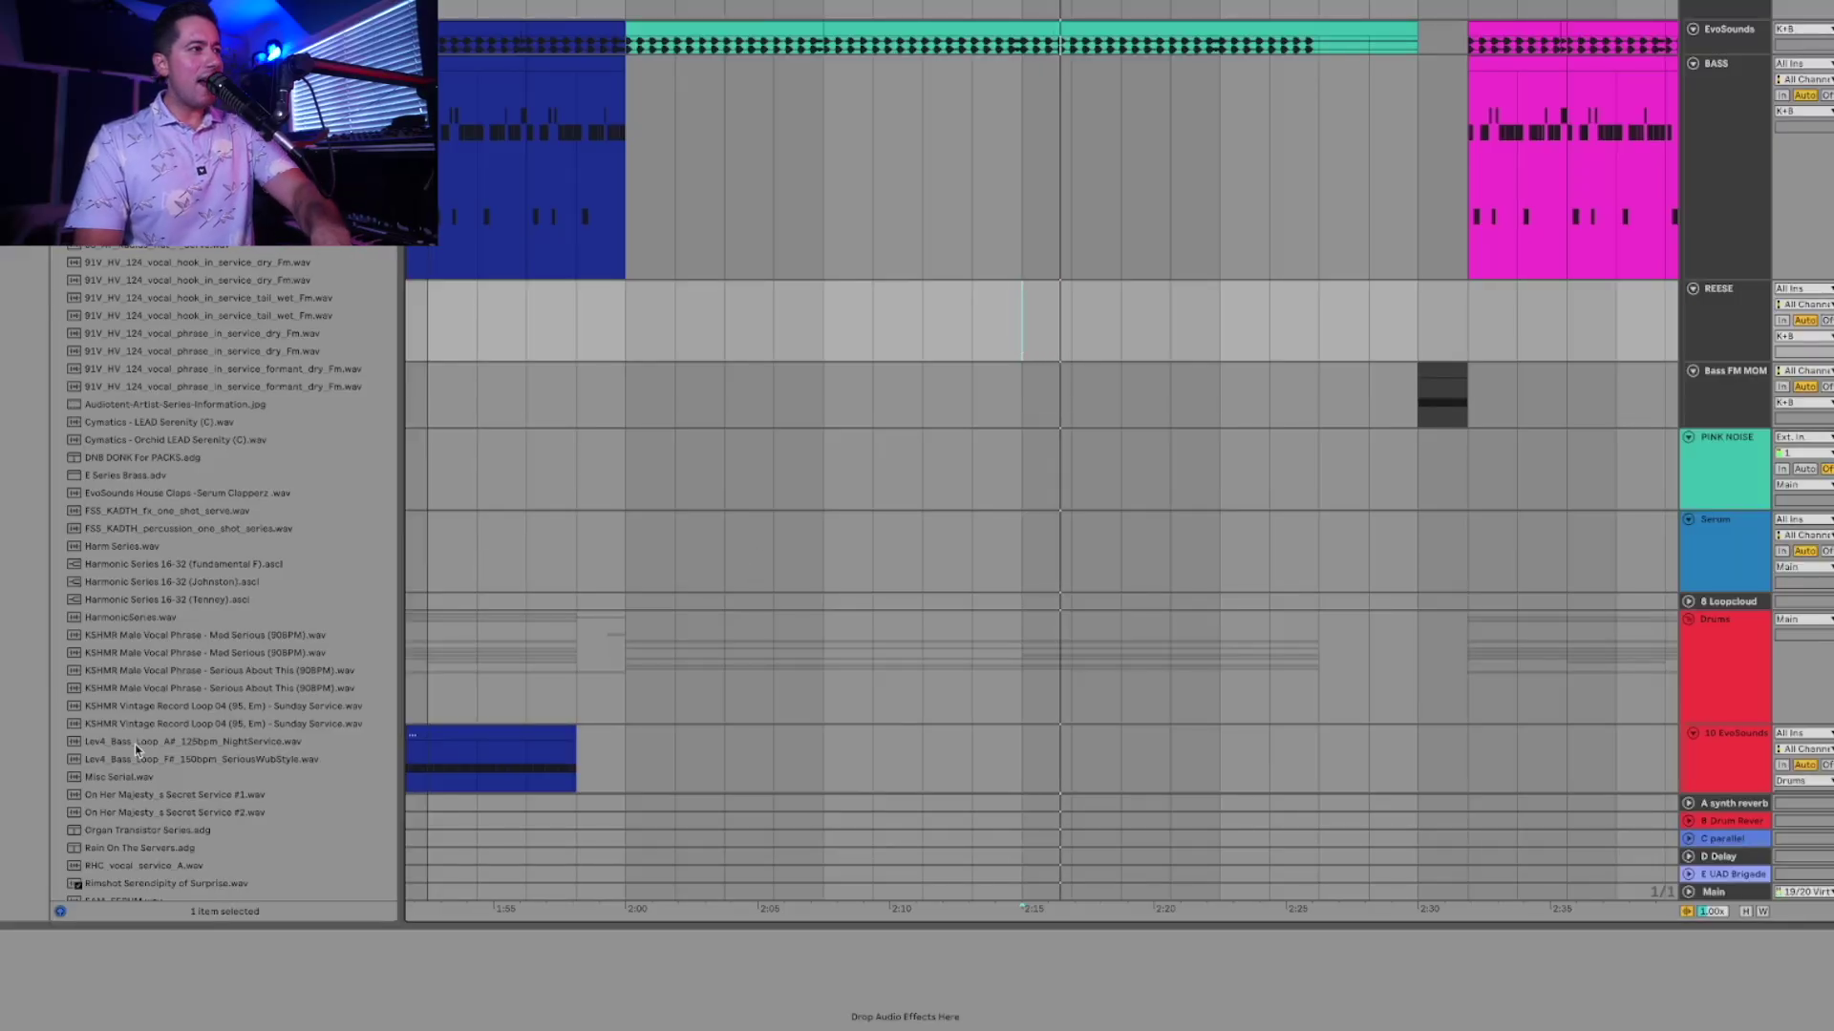
In REESE's Serum, set oscillator B's warp mode to Sync (No Window), then raise its warp amount and the filter cutoff
key("super+alt+p")
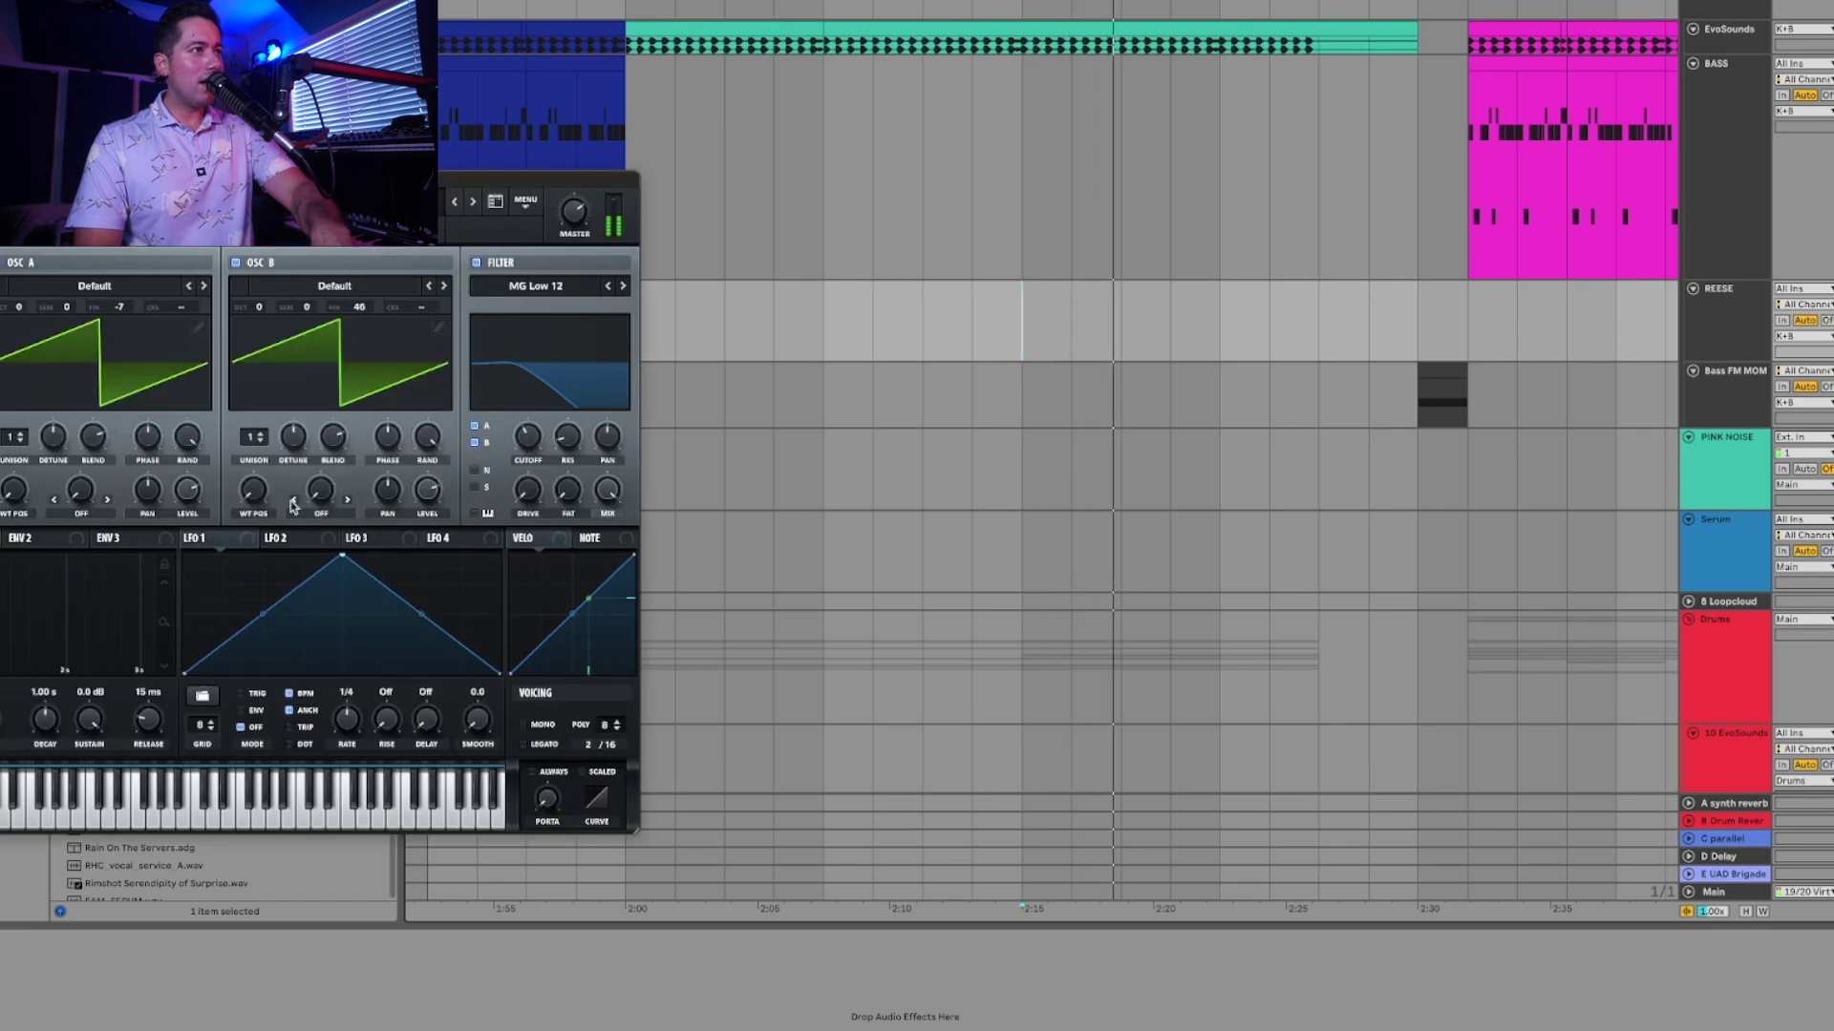
left_click(325, 521)
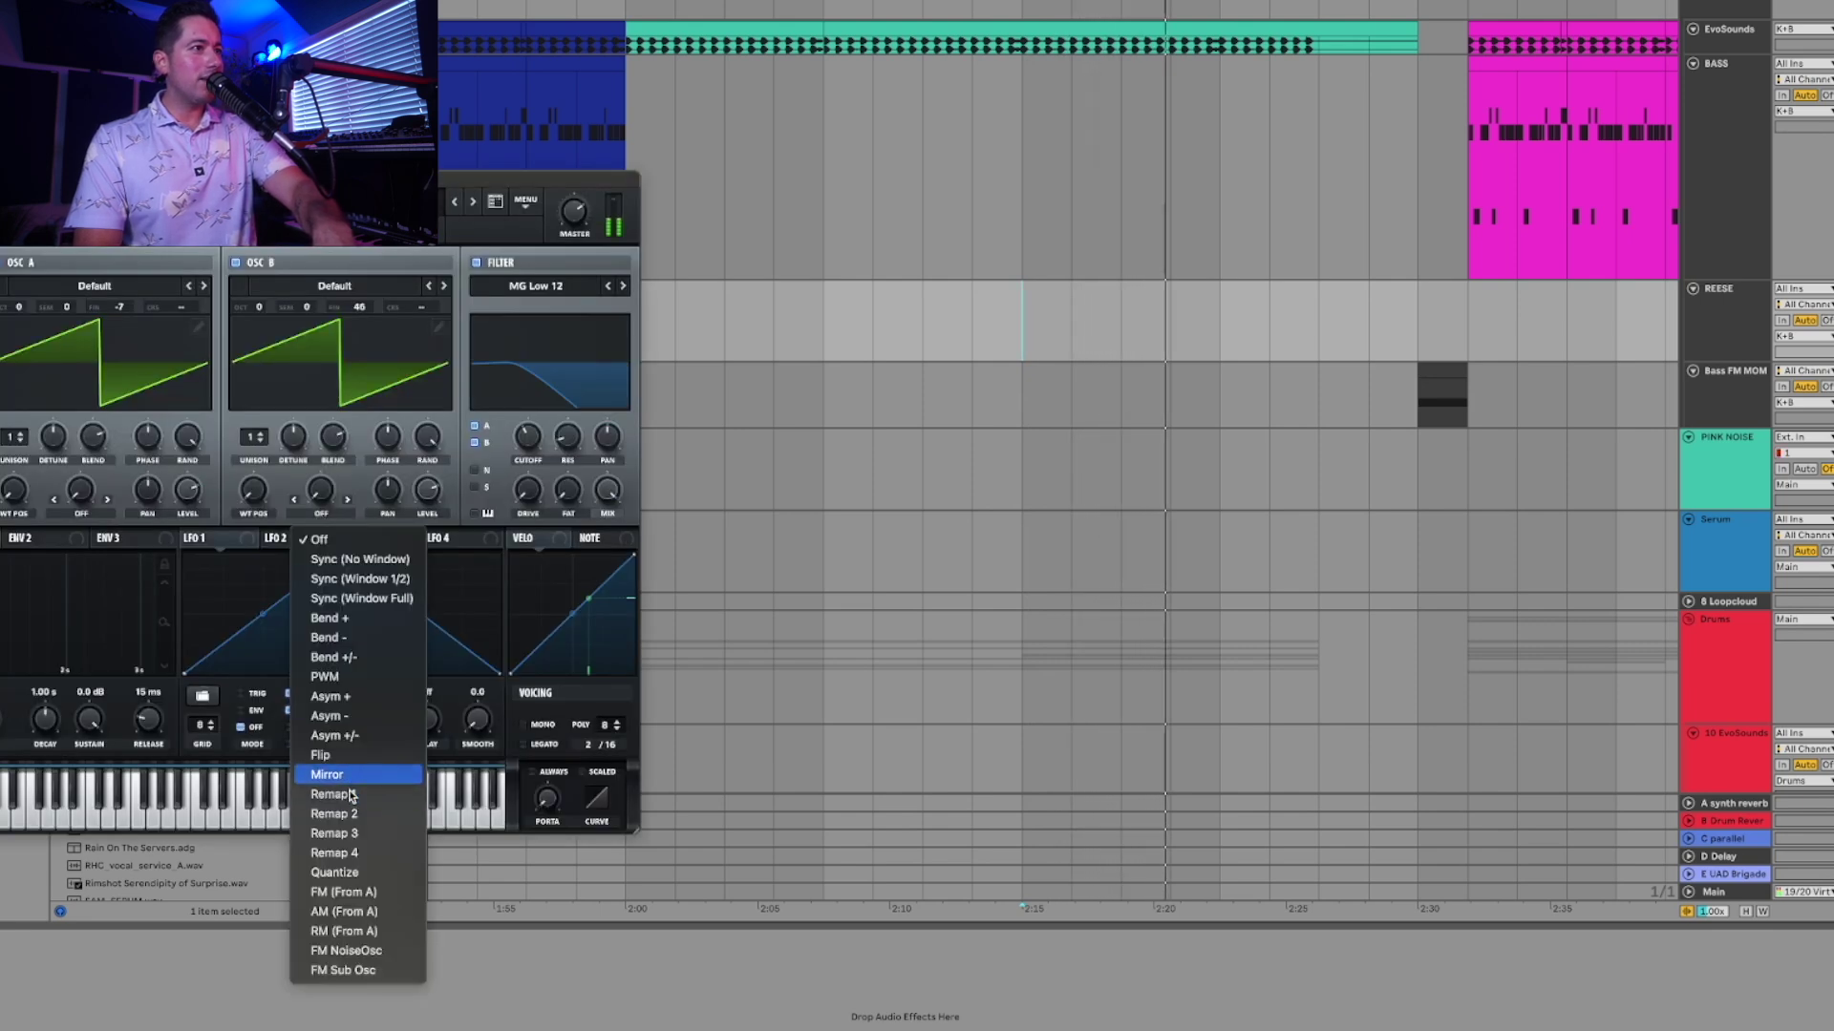
key("m")
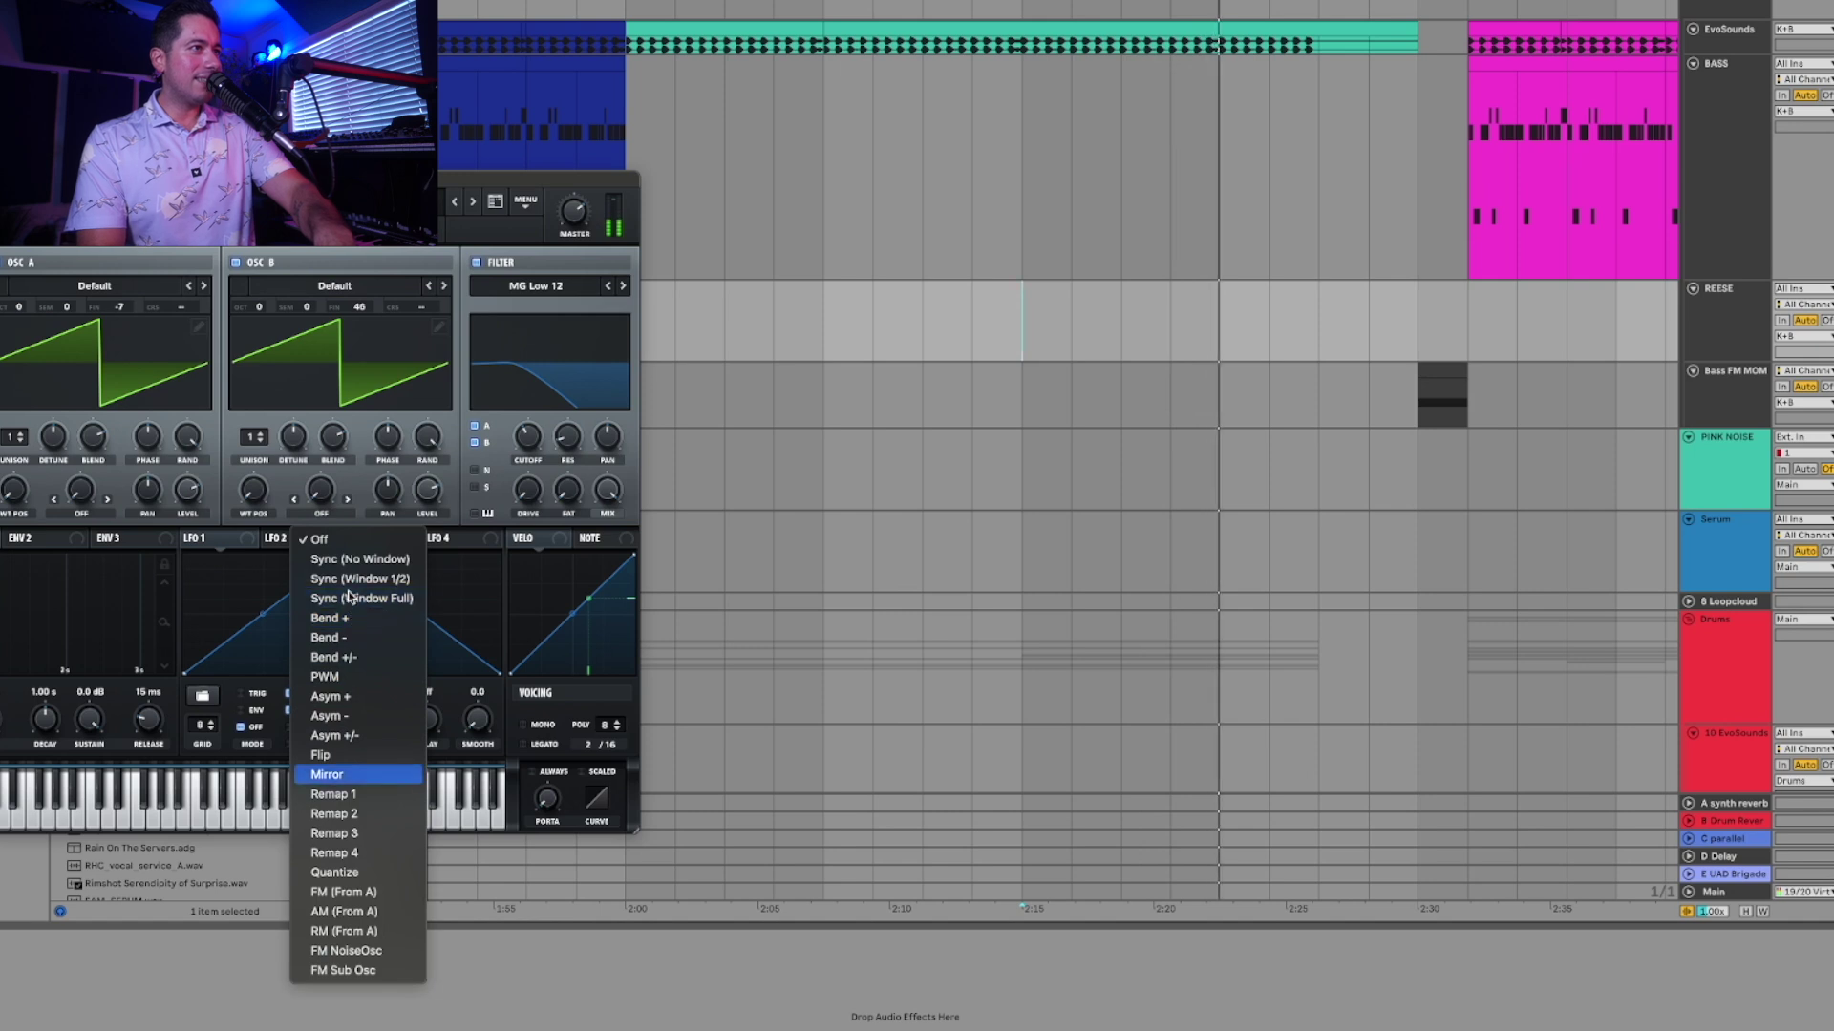
left_click(336, 559)
left_click_drag(321, 490, 348, 354)
left_click_drag(528, 437, 557, 353)
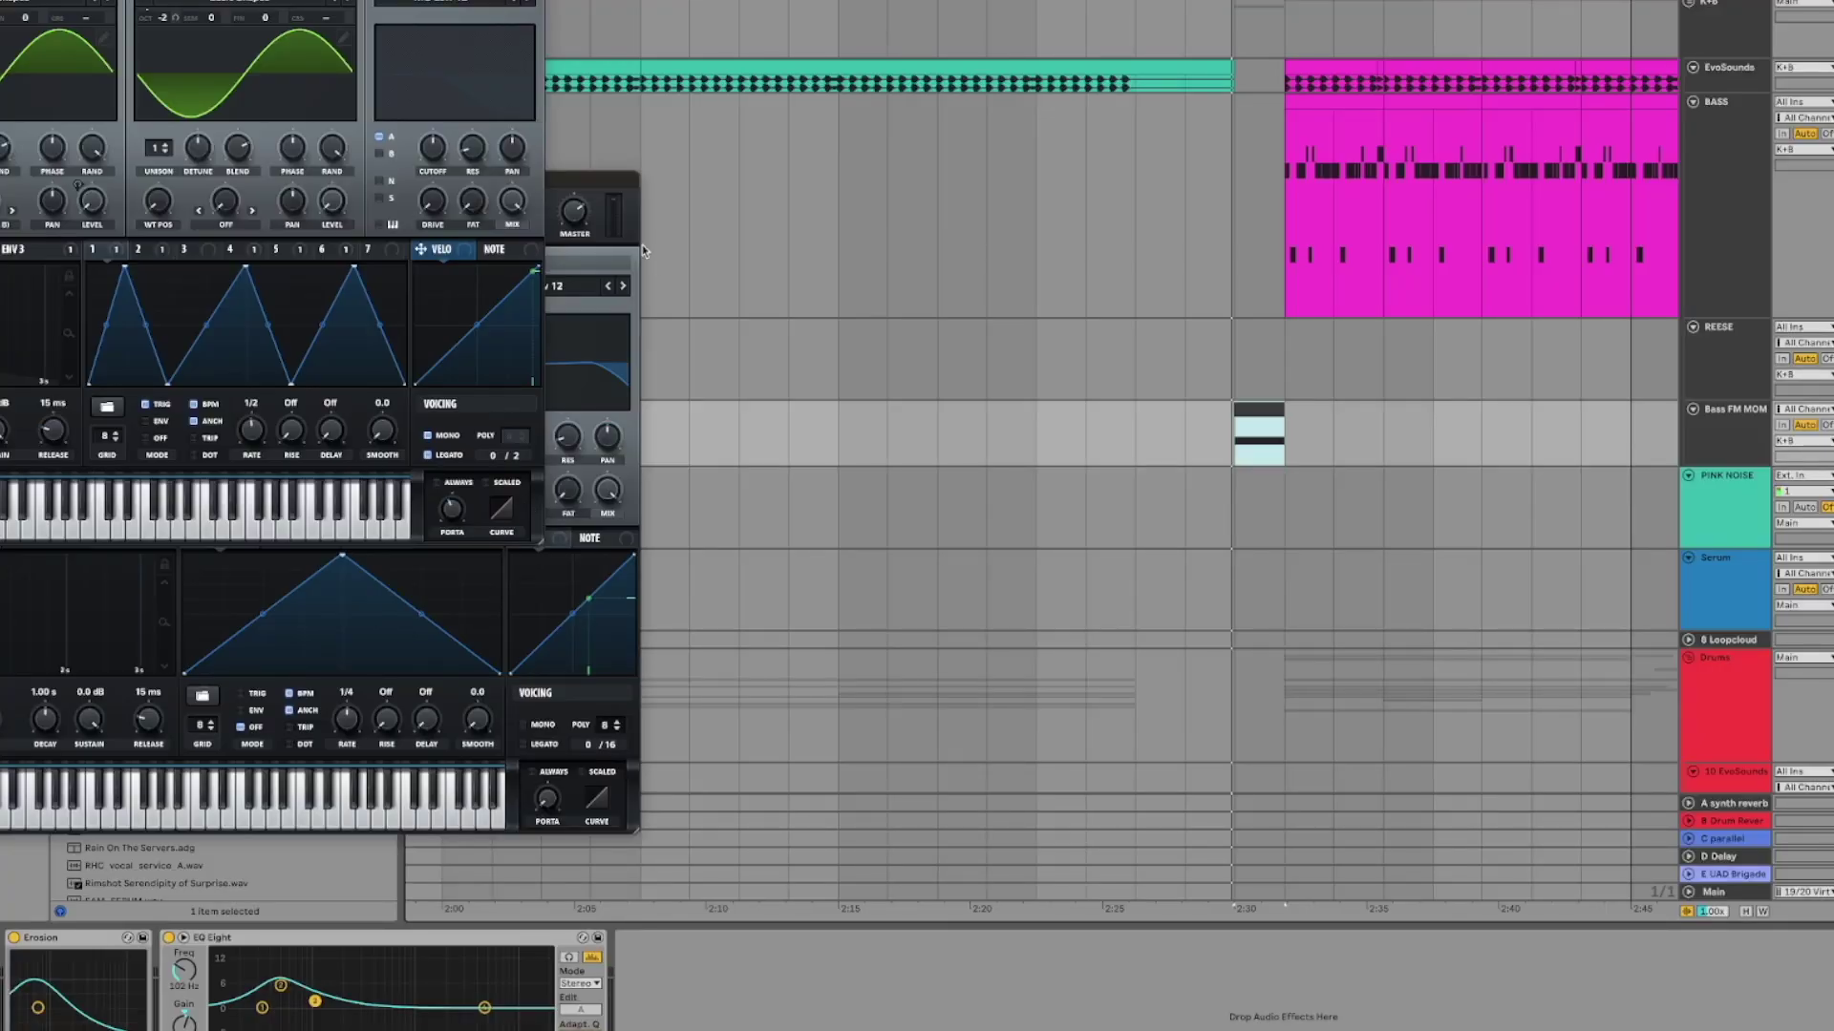
Bring REESE's Serum window to the front and inspect the Bass FM MOM clip just before the magenta section
left_click(601, 191)
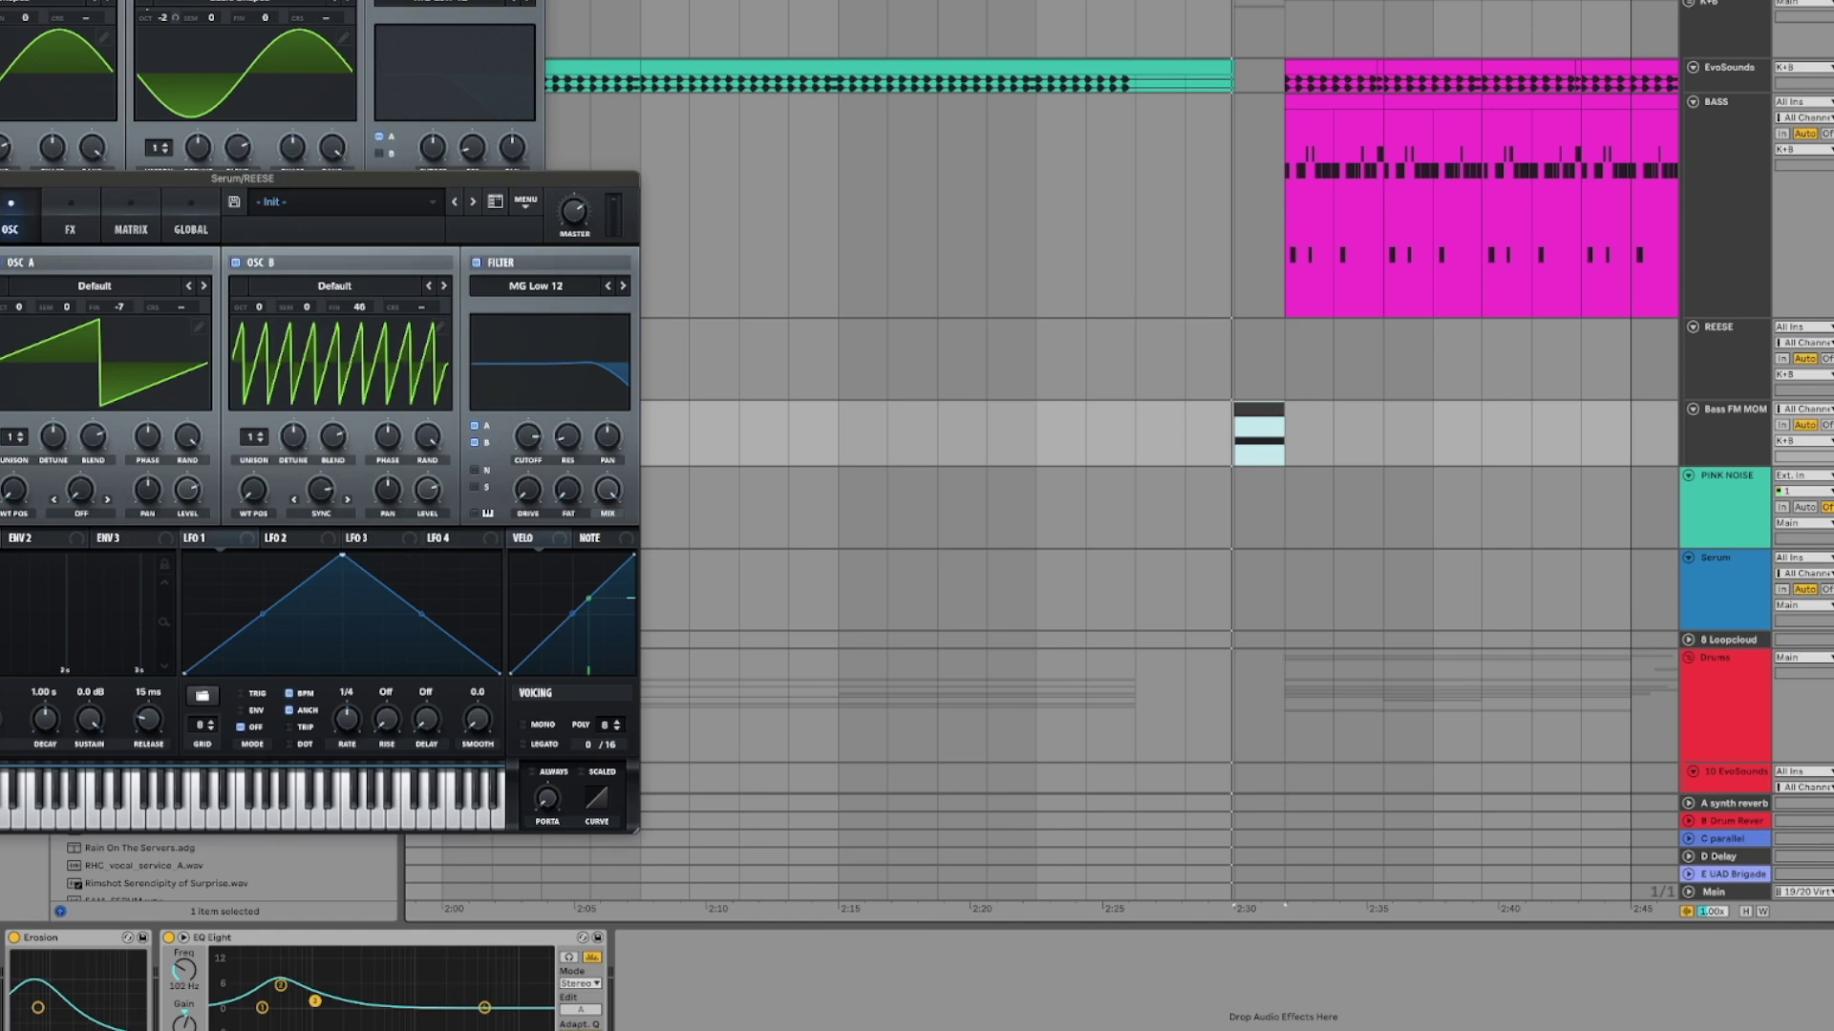
scroll(1257, 402, "up", 5)
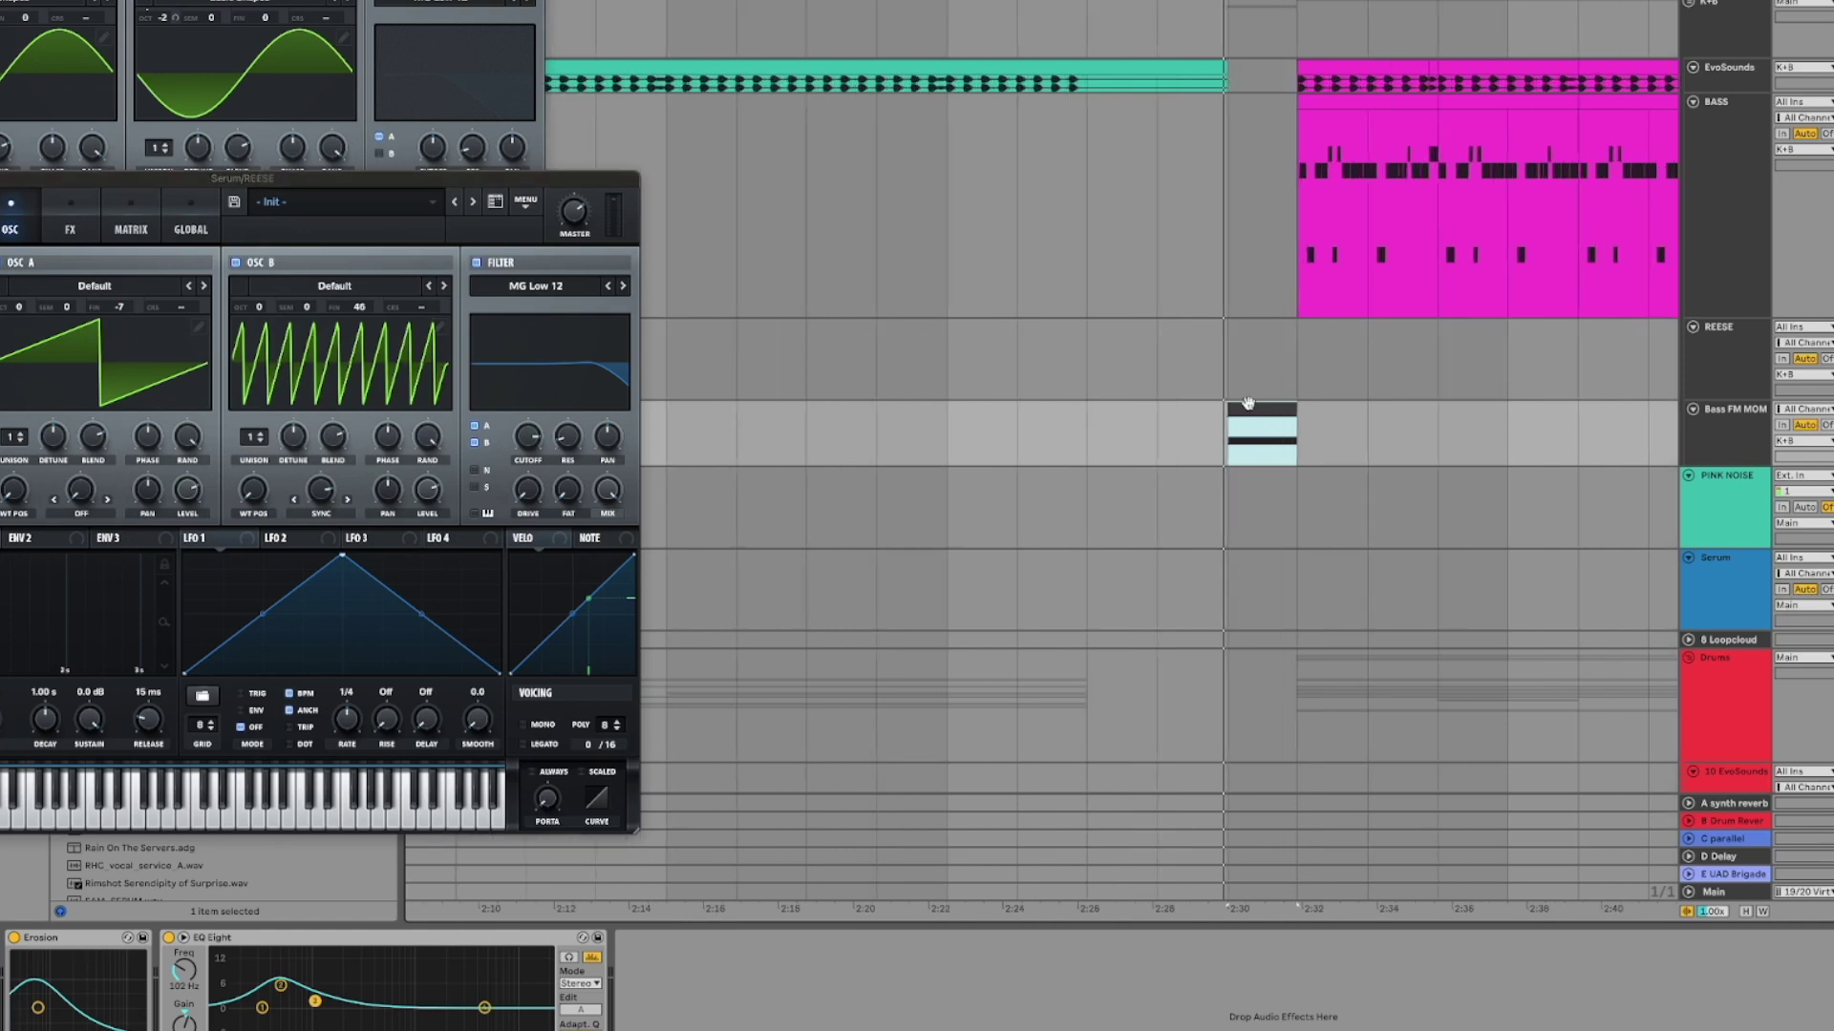
scroll(1253, 402, "right", 3)
left_click(1040, 485)
left_click(1131, 436)
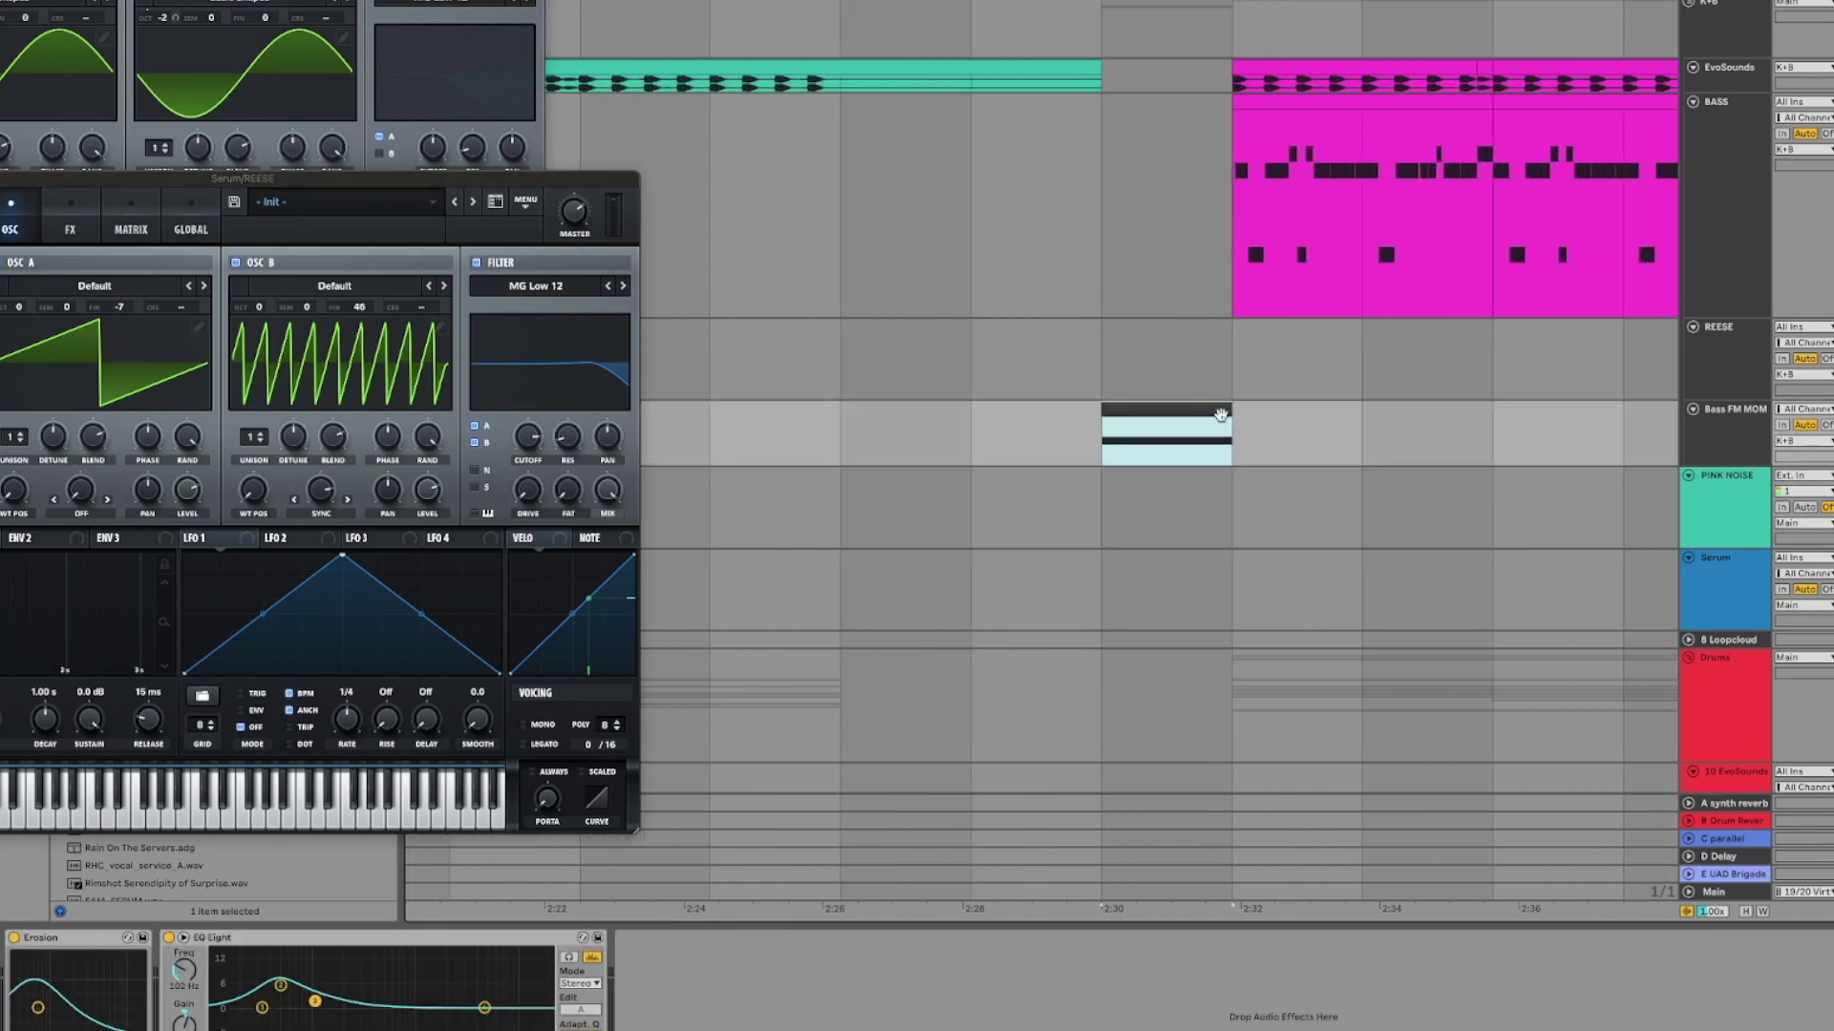
scroll(1220, 414, "down", 5)
scroll(1220, 415, "right", 3)
Select the BASS clips spanning the whole magenta section and compare them with the neighbouring sections
left_click(1069, 102)
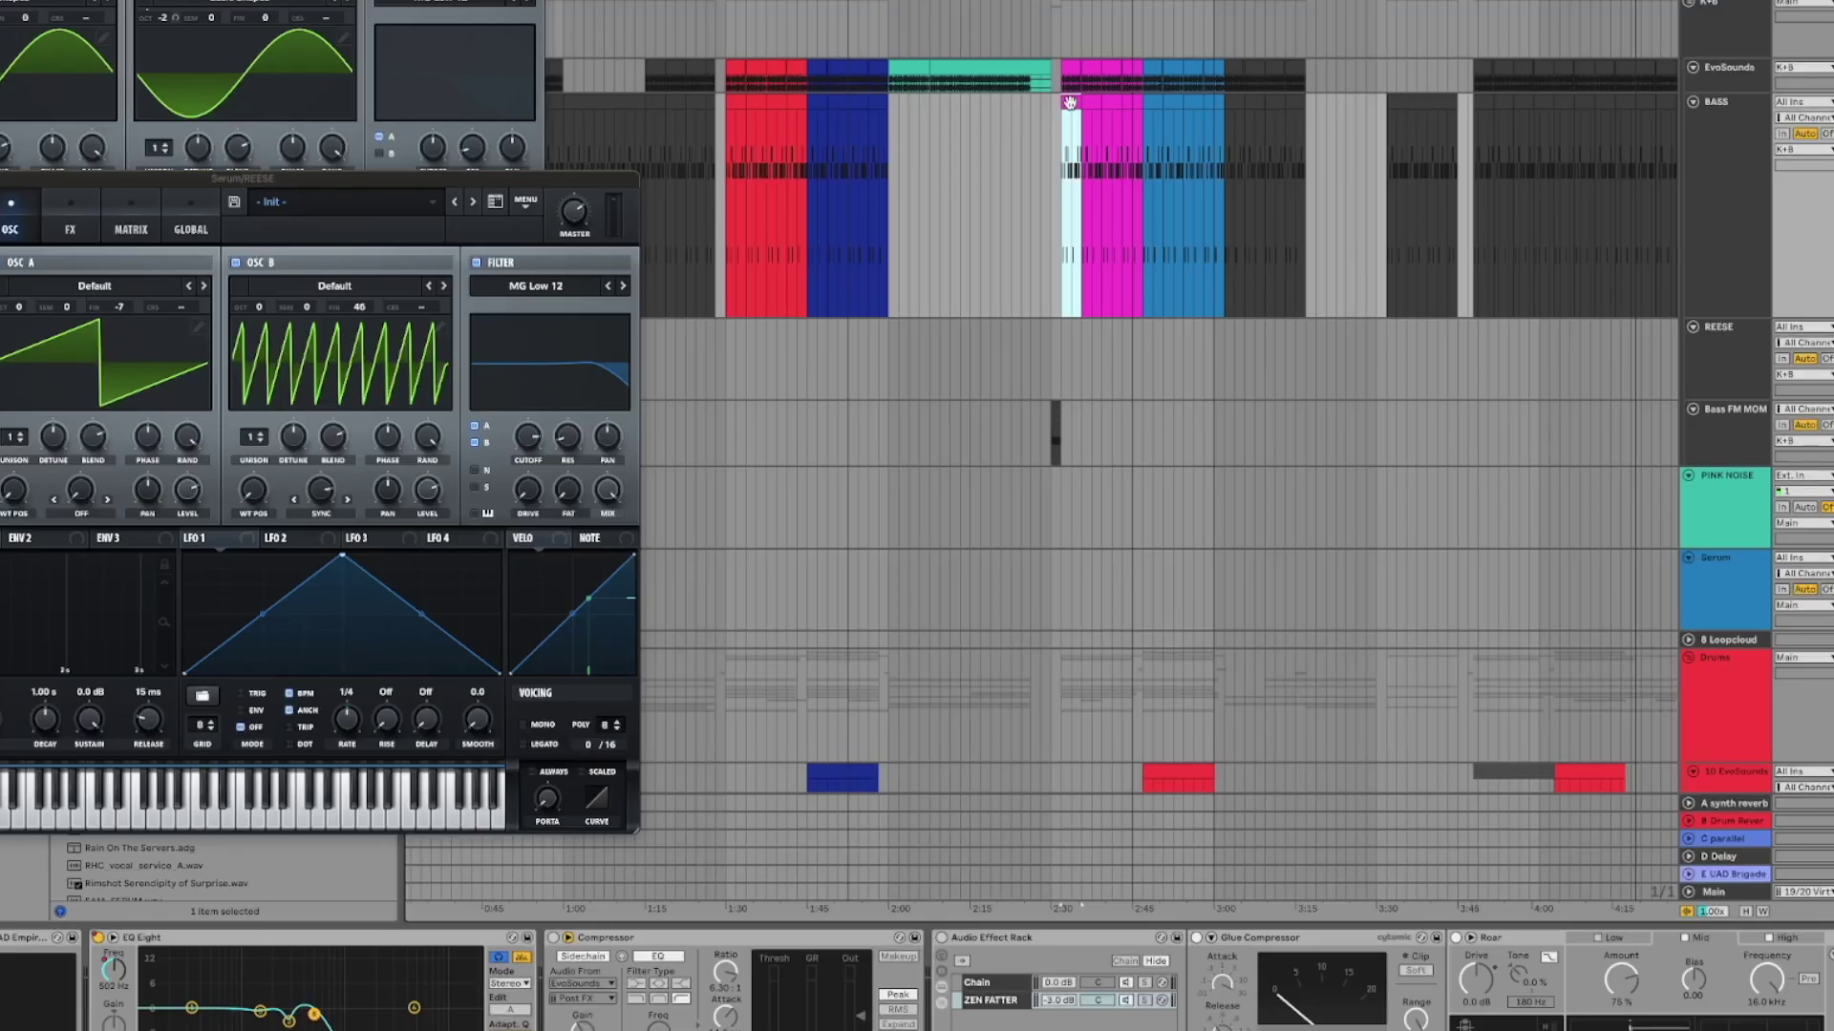
scroll(1069, 102, "up", 3)
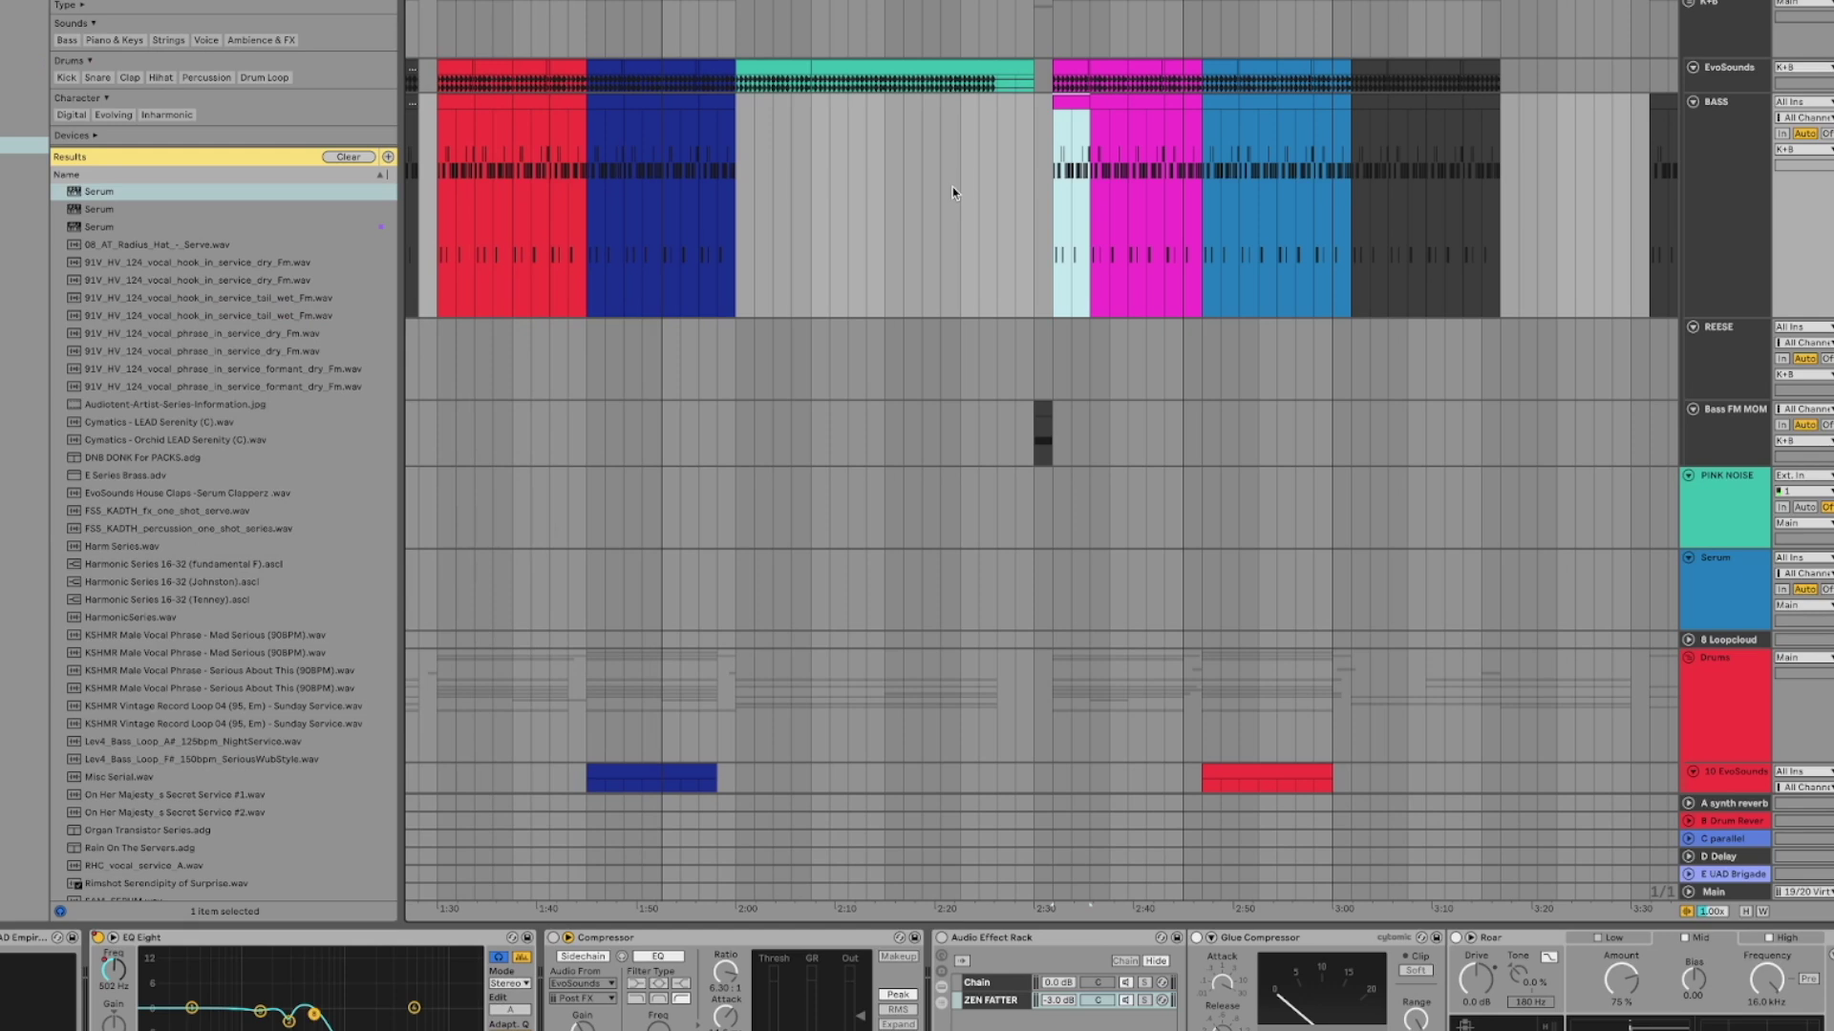
scroll(952, 193, "up", 3)
scroll(955, 188, "down", 3)
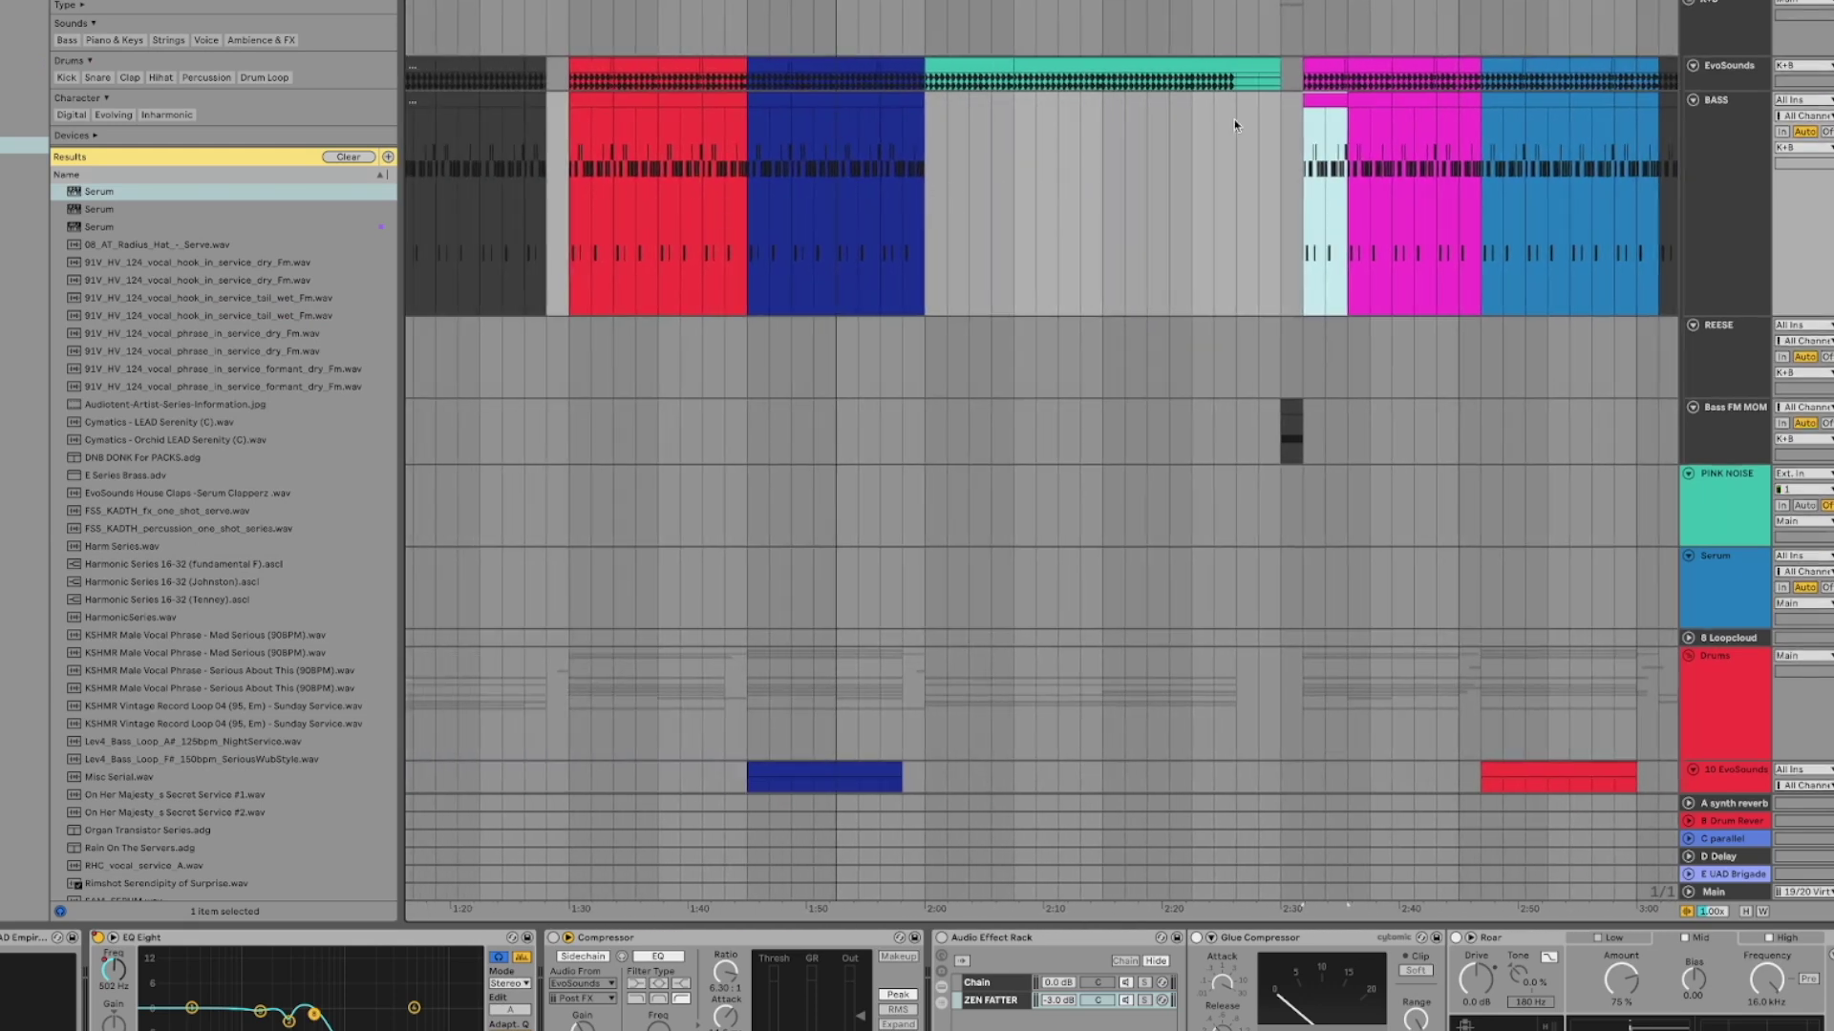
left_click(1328, 102)
scroll(1325, 100, "right", 5)
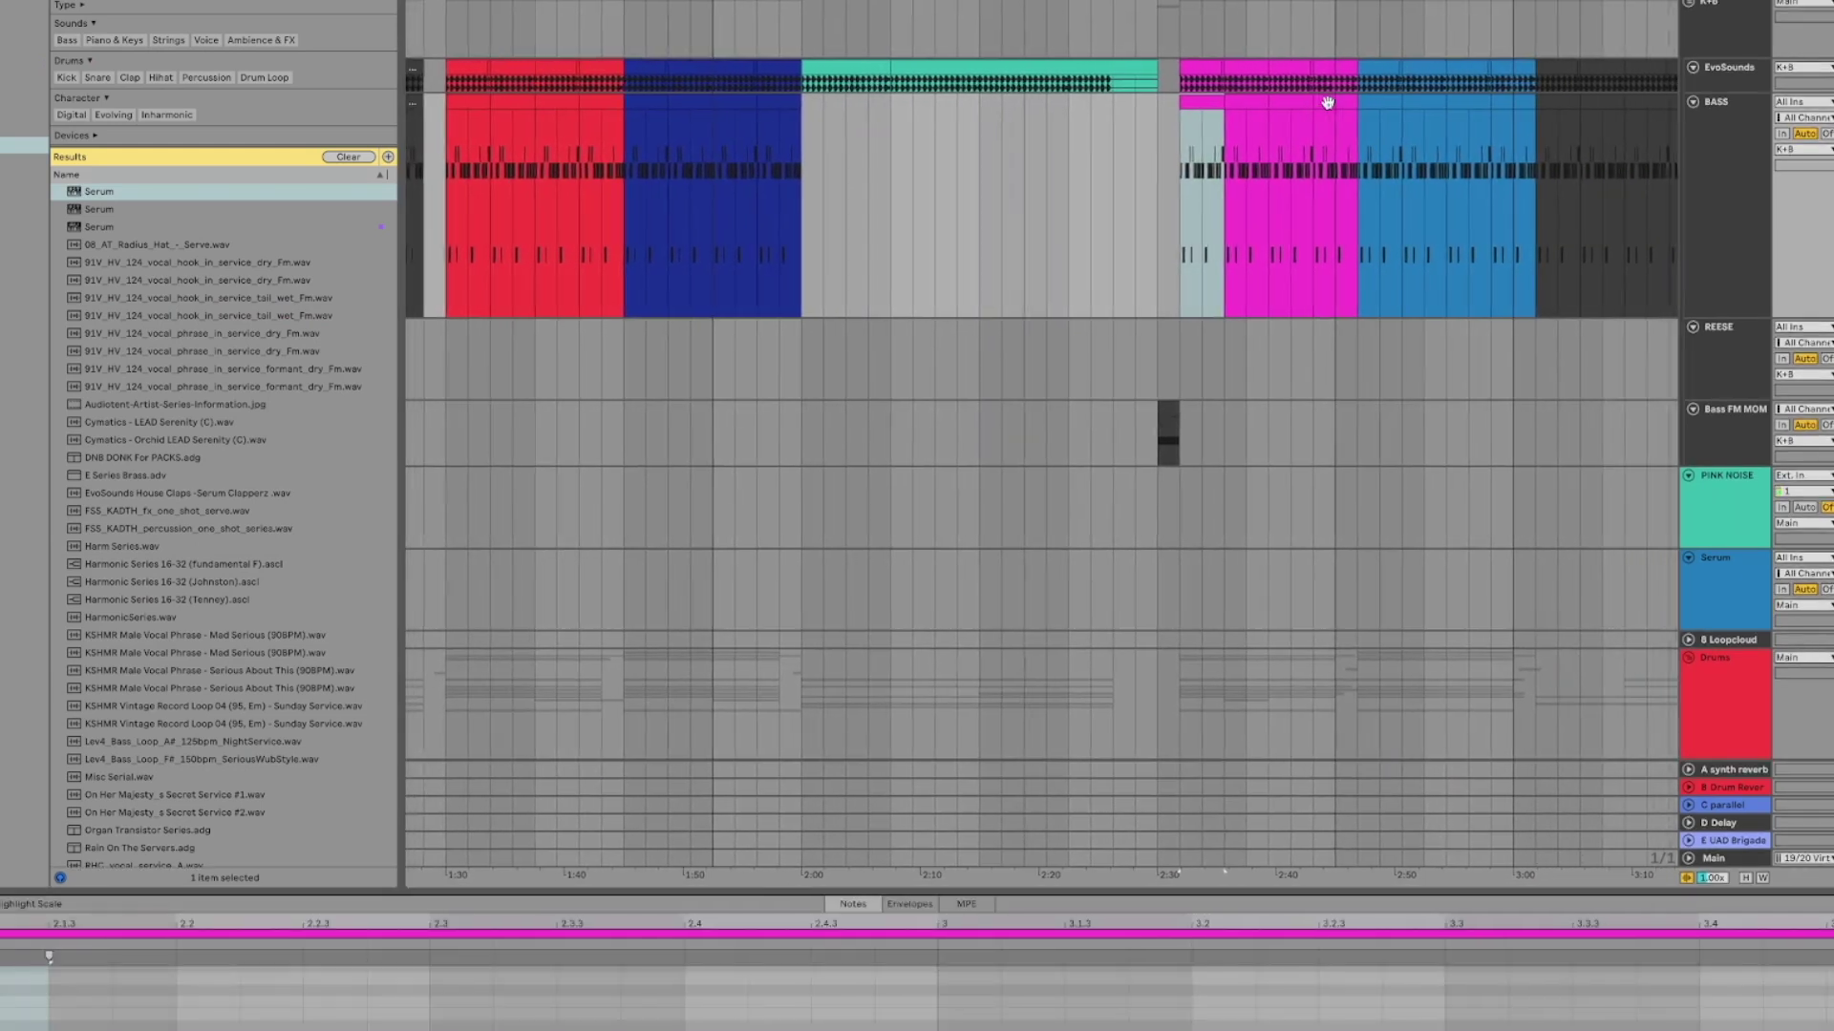
left_click_drag(1150, 153, 1327, 152)
scroll(1328, 134, "down", 5)
scroll(1326, 131, "up", 5)
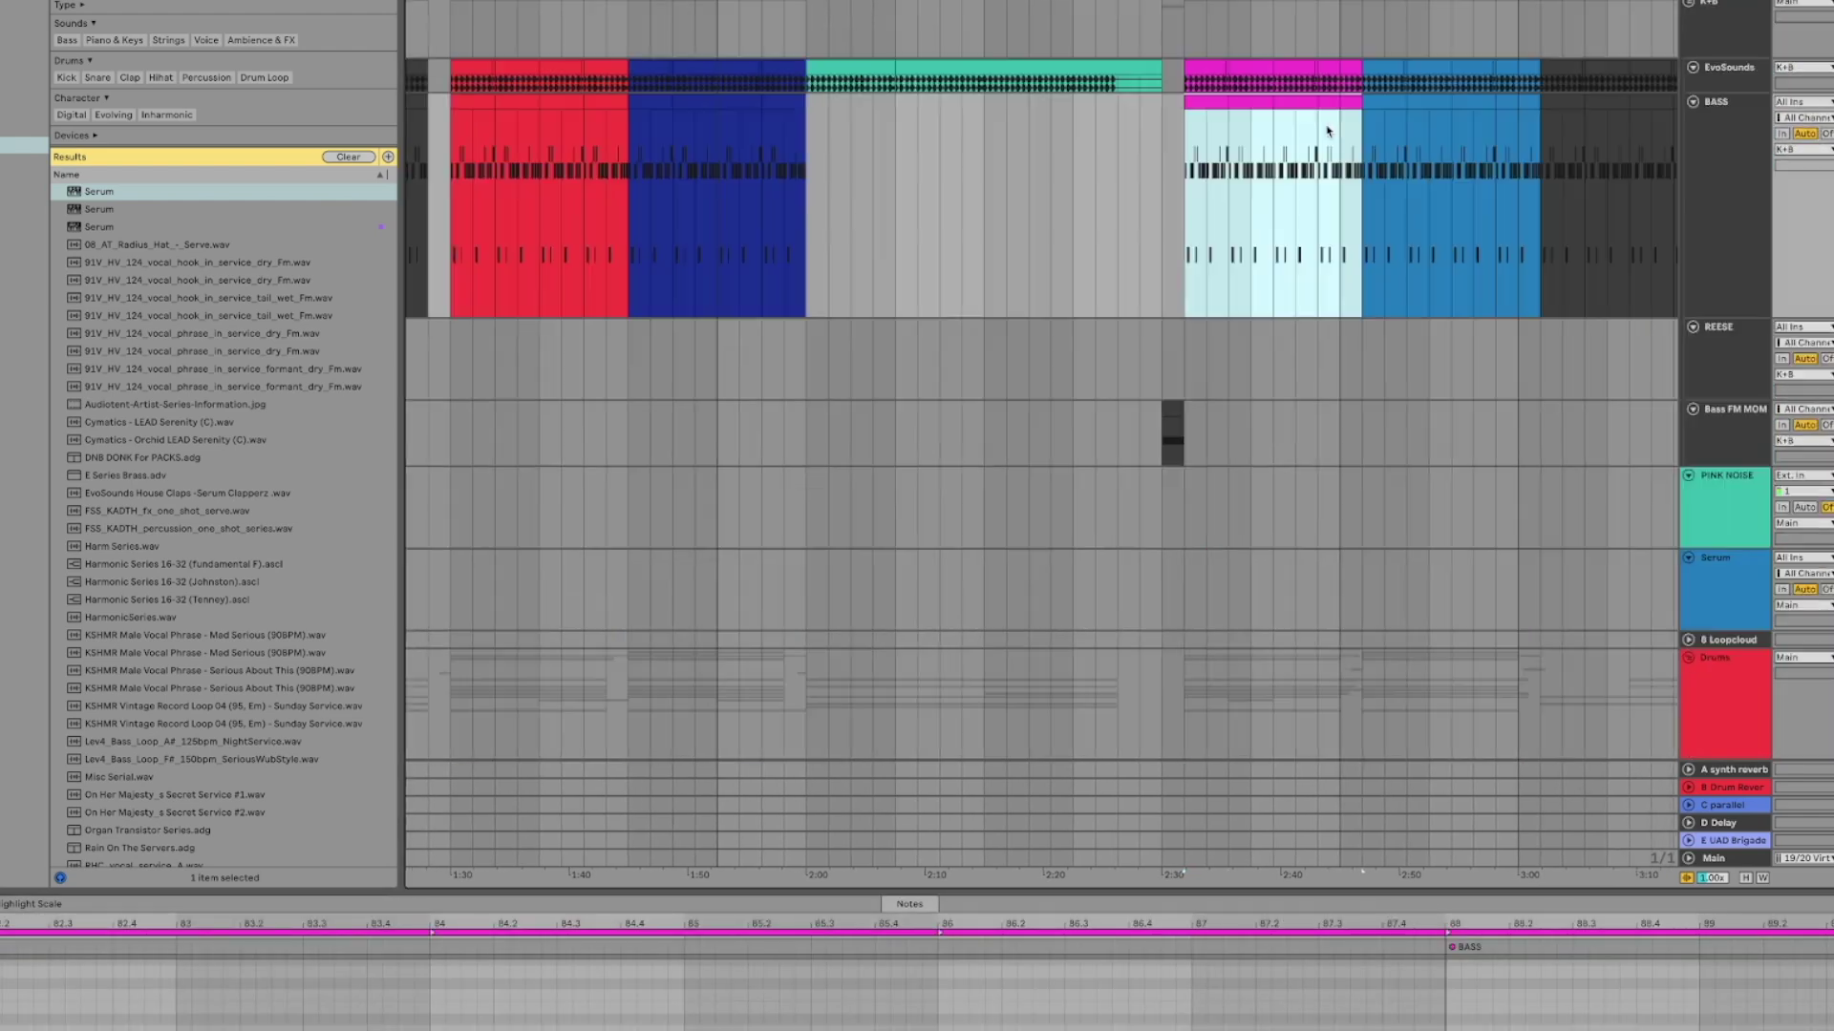
scroll(1326, 131, "right", 3)
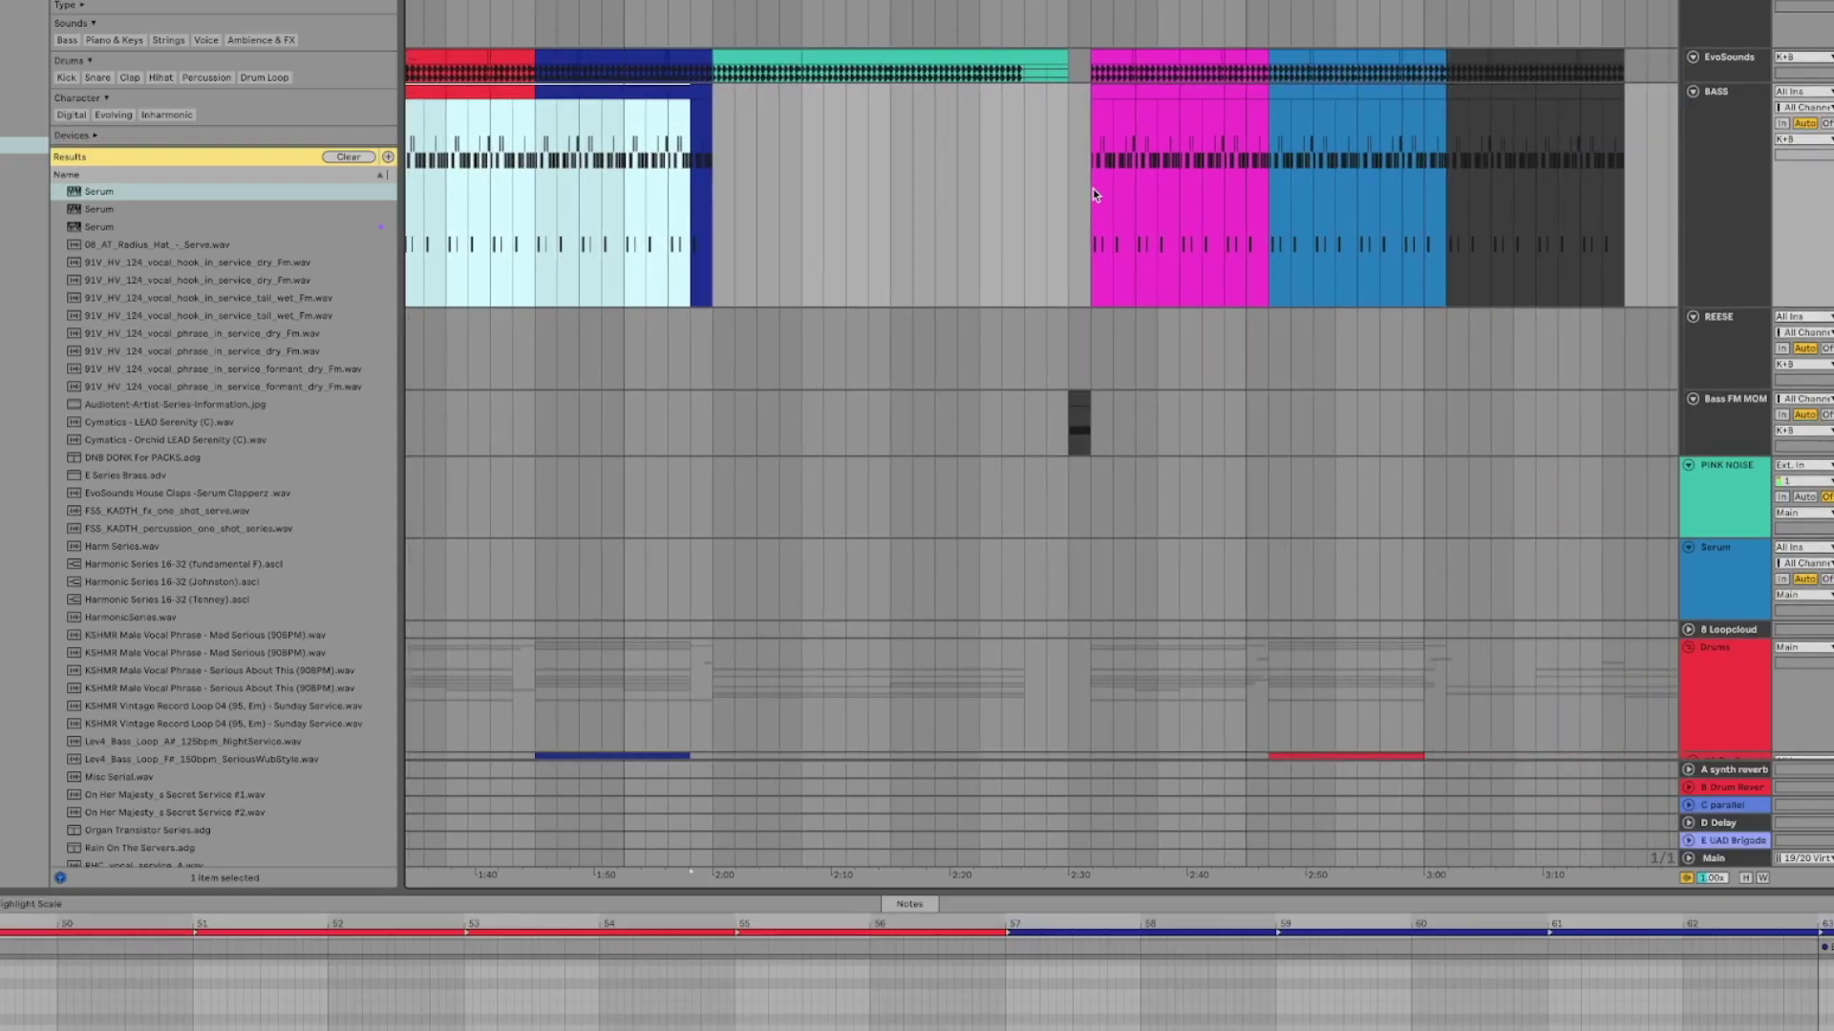
Select the magenta BASS and EvoSounds clips and examine the drum, clap and hi-hat tracks beneath them
left_click_drag(1092, 188, 1266, 184)
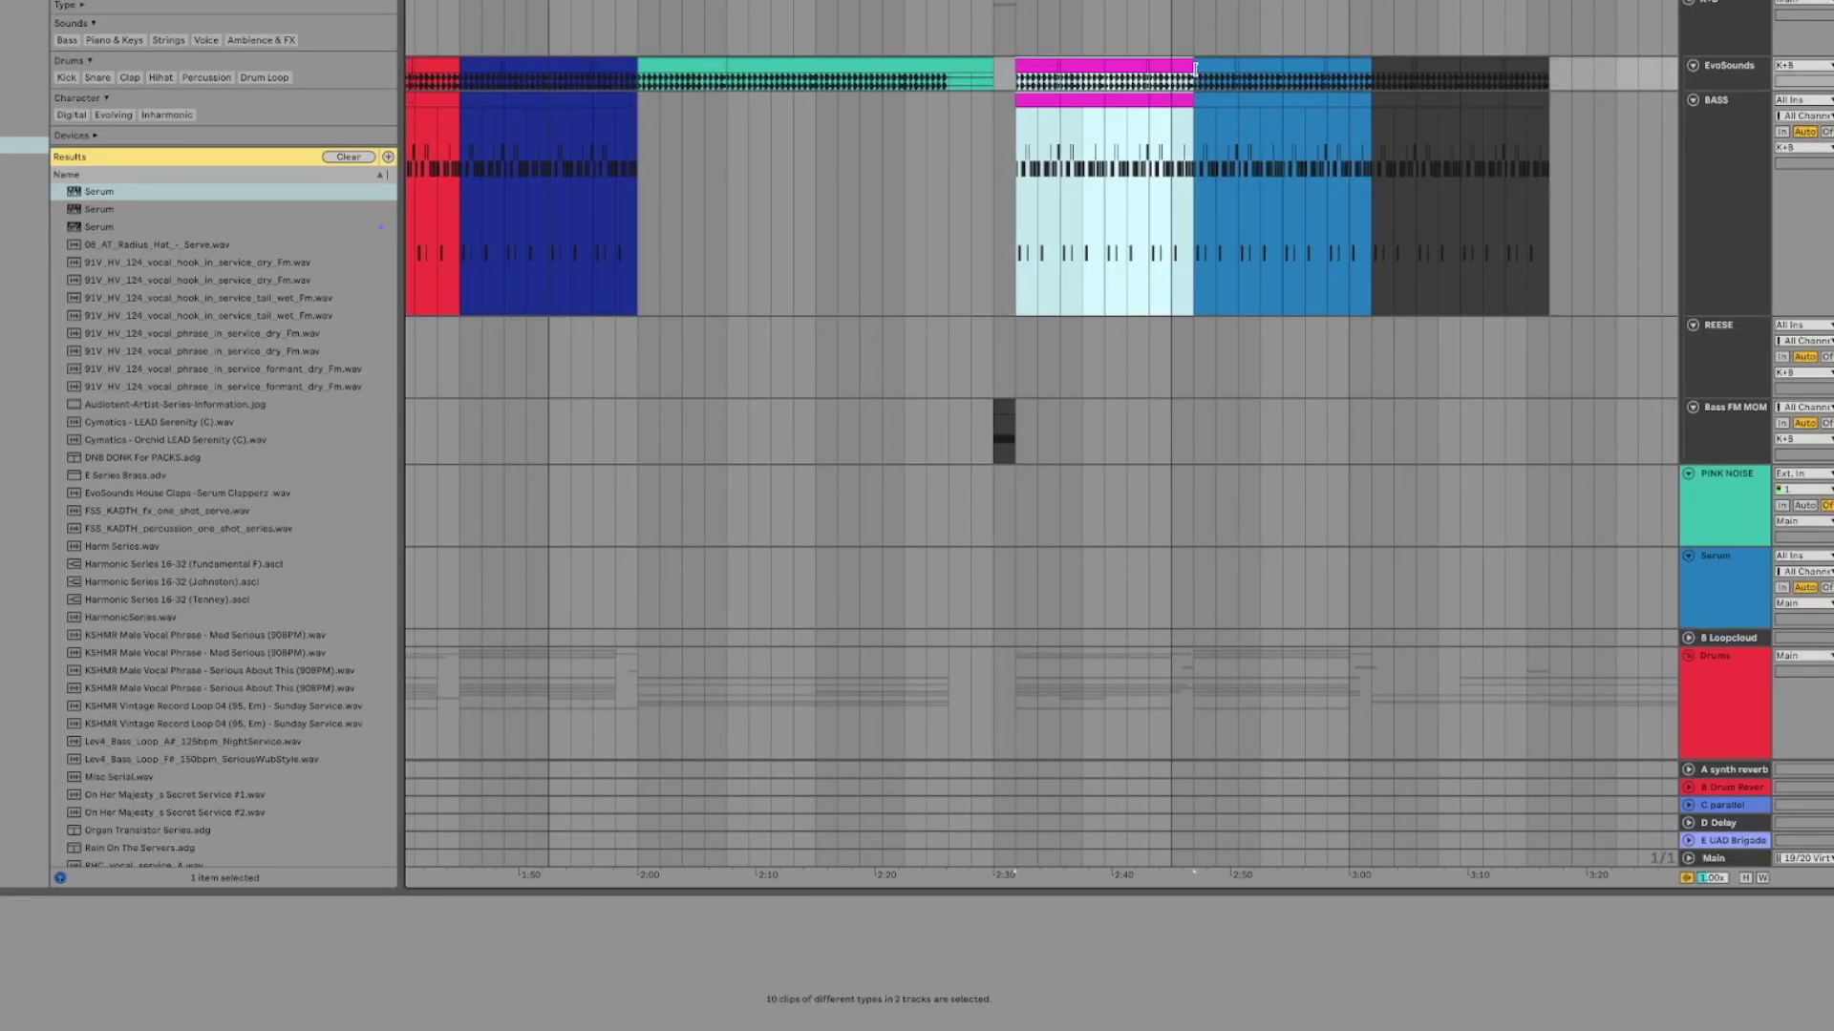
left_click(1001, 166)
scroll(917, 152, "right", 2)
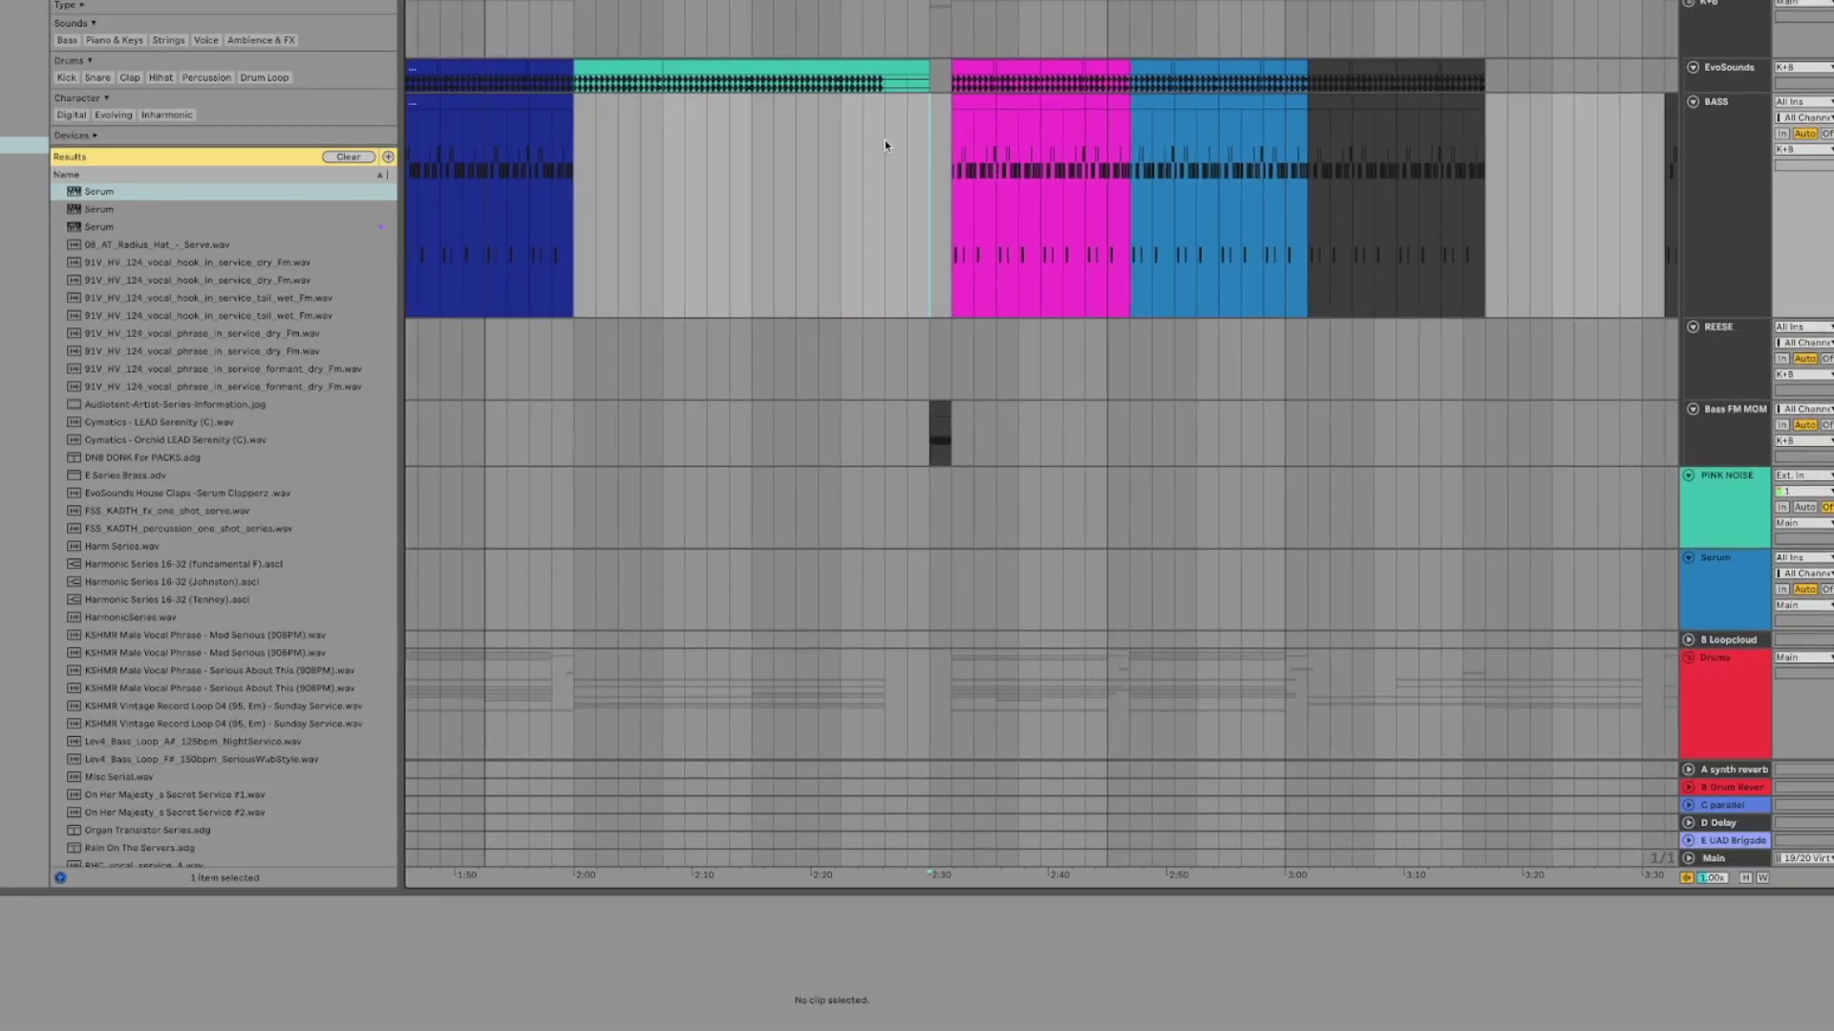
scroll(881, 137, "down", 5)
scroll(880, 137, "up", 8)
scroll(880, 137, "left", 5)
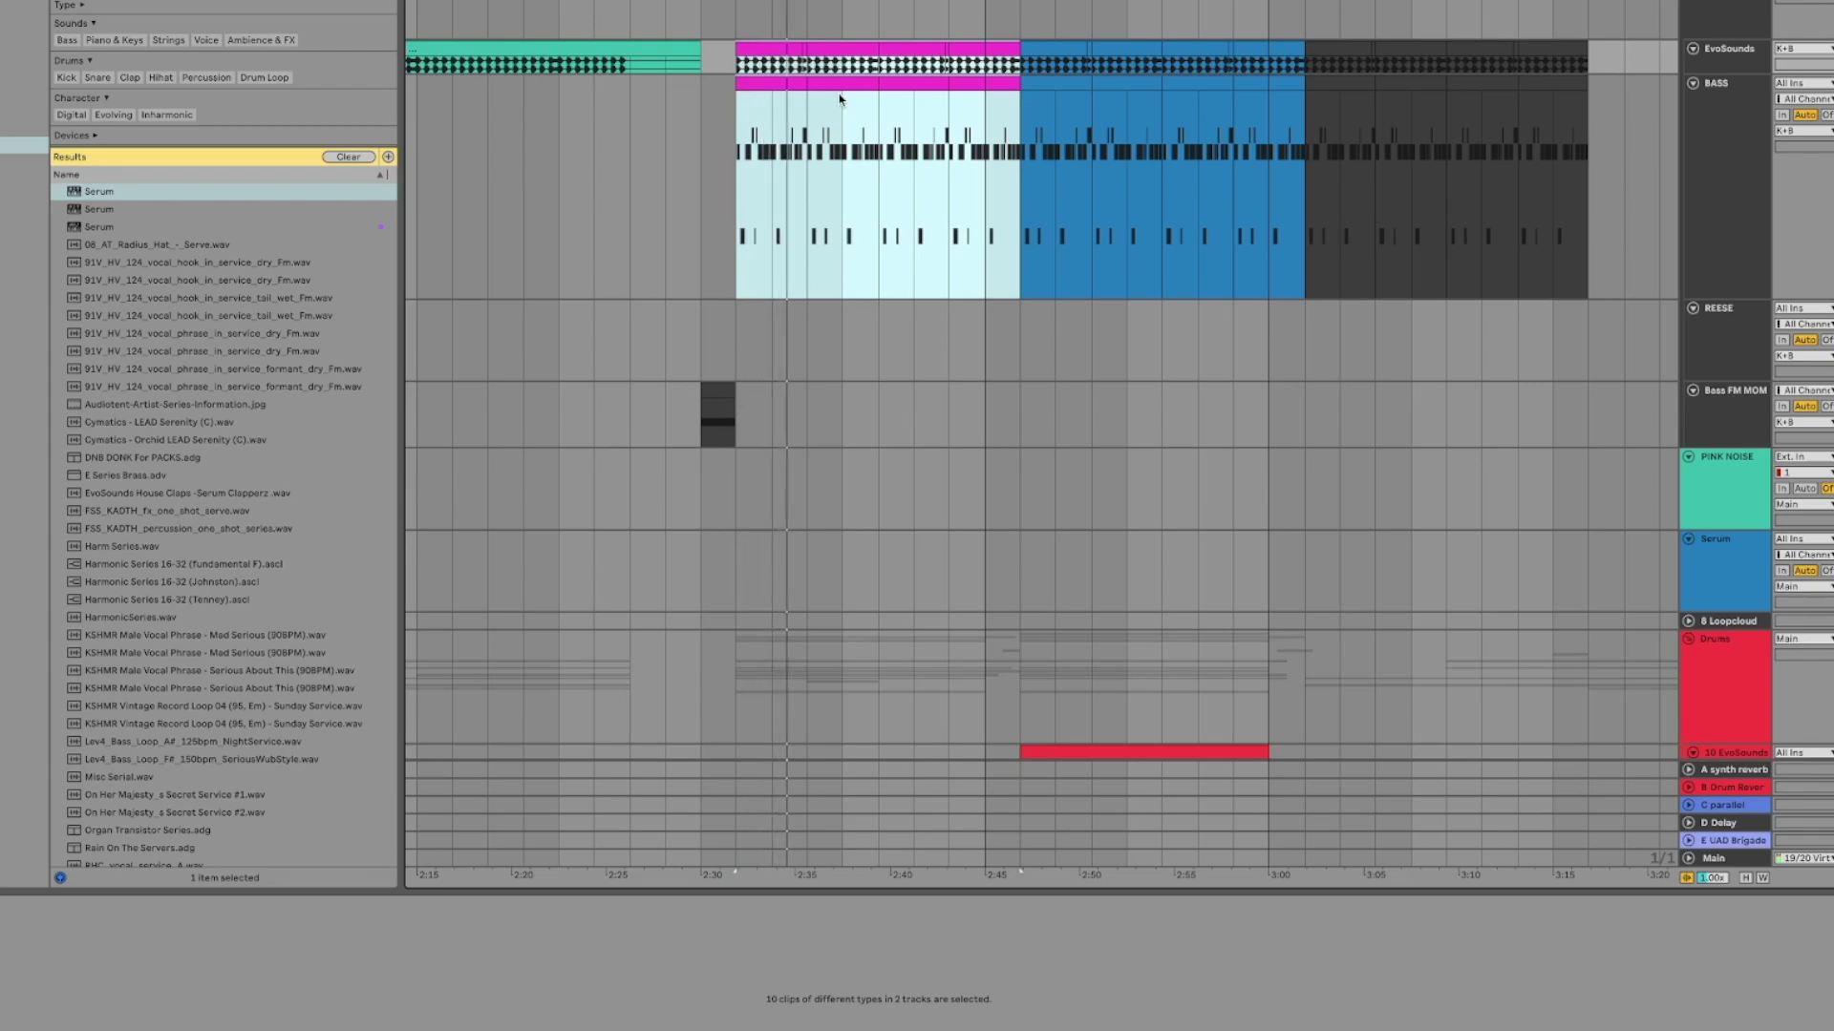
scroll(840, 99, "down", 10)
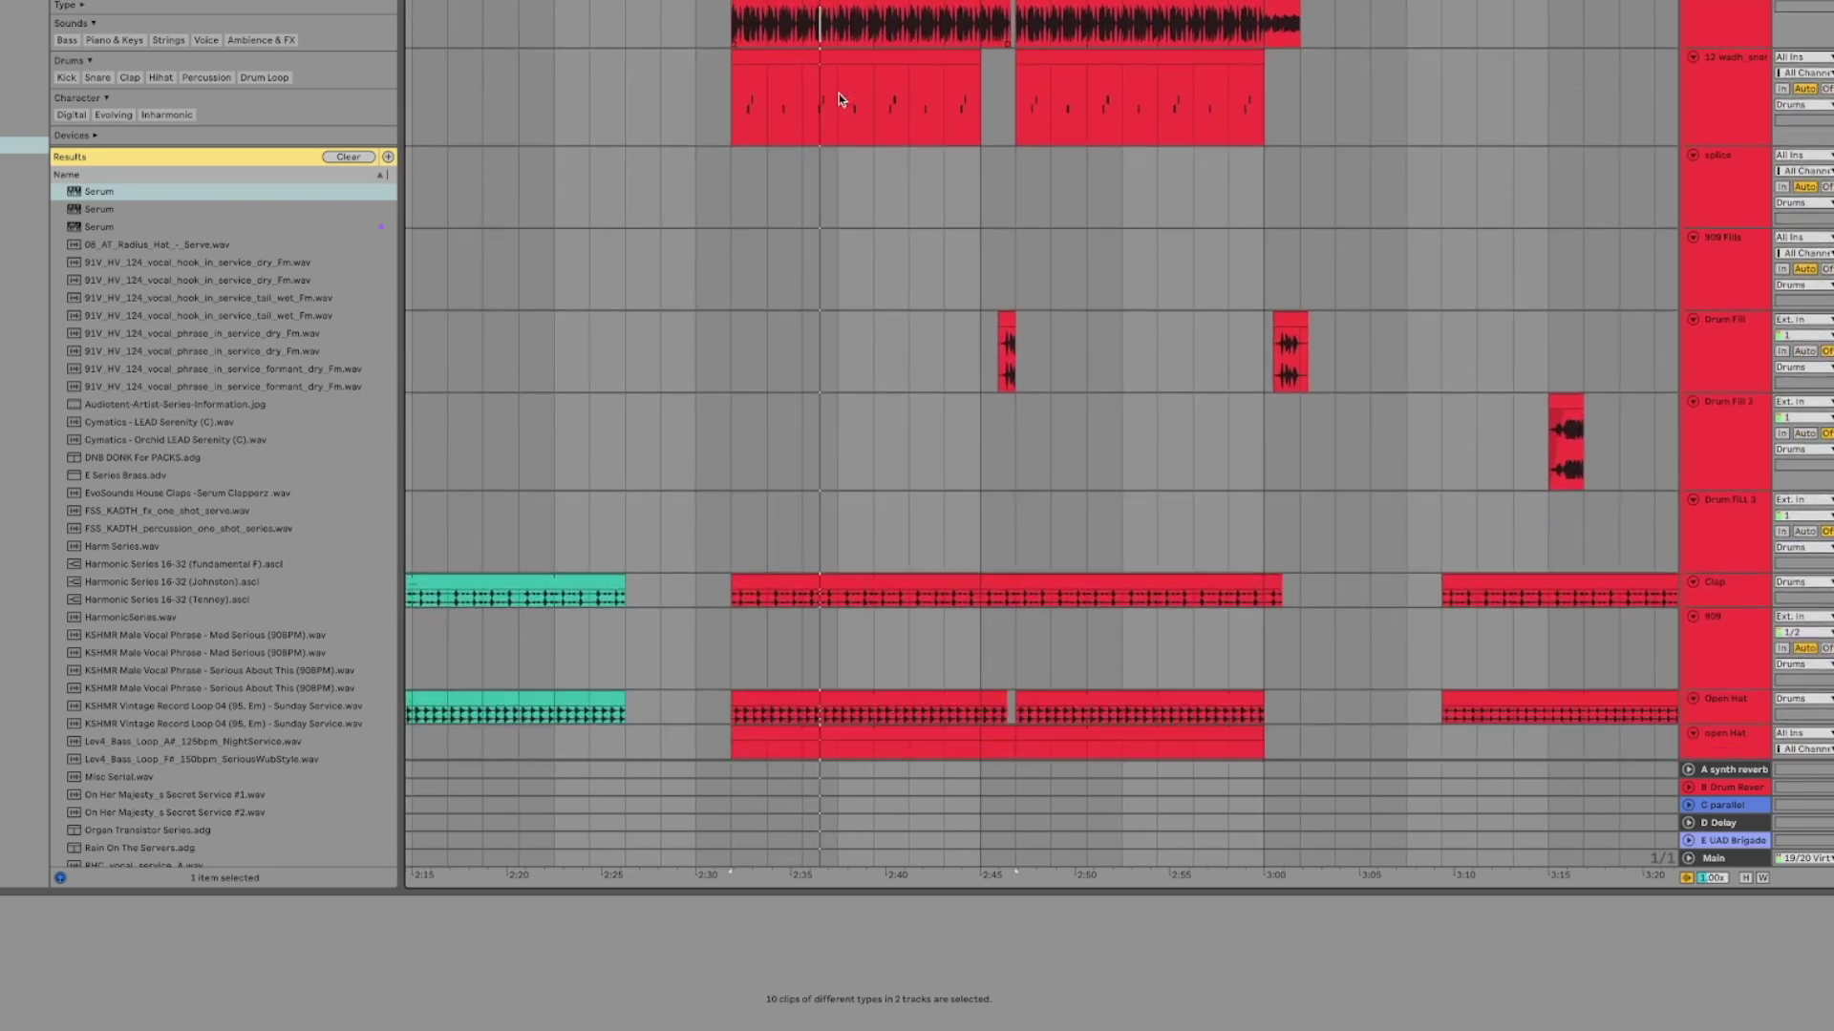
scroll(840, 100, "up", 10)
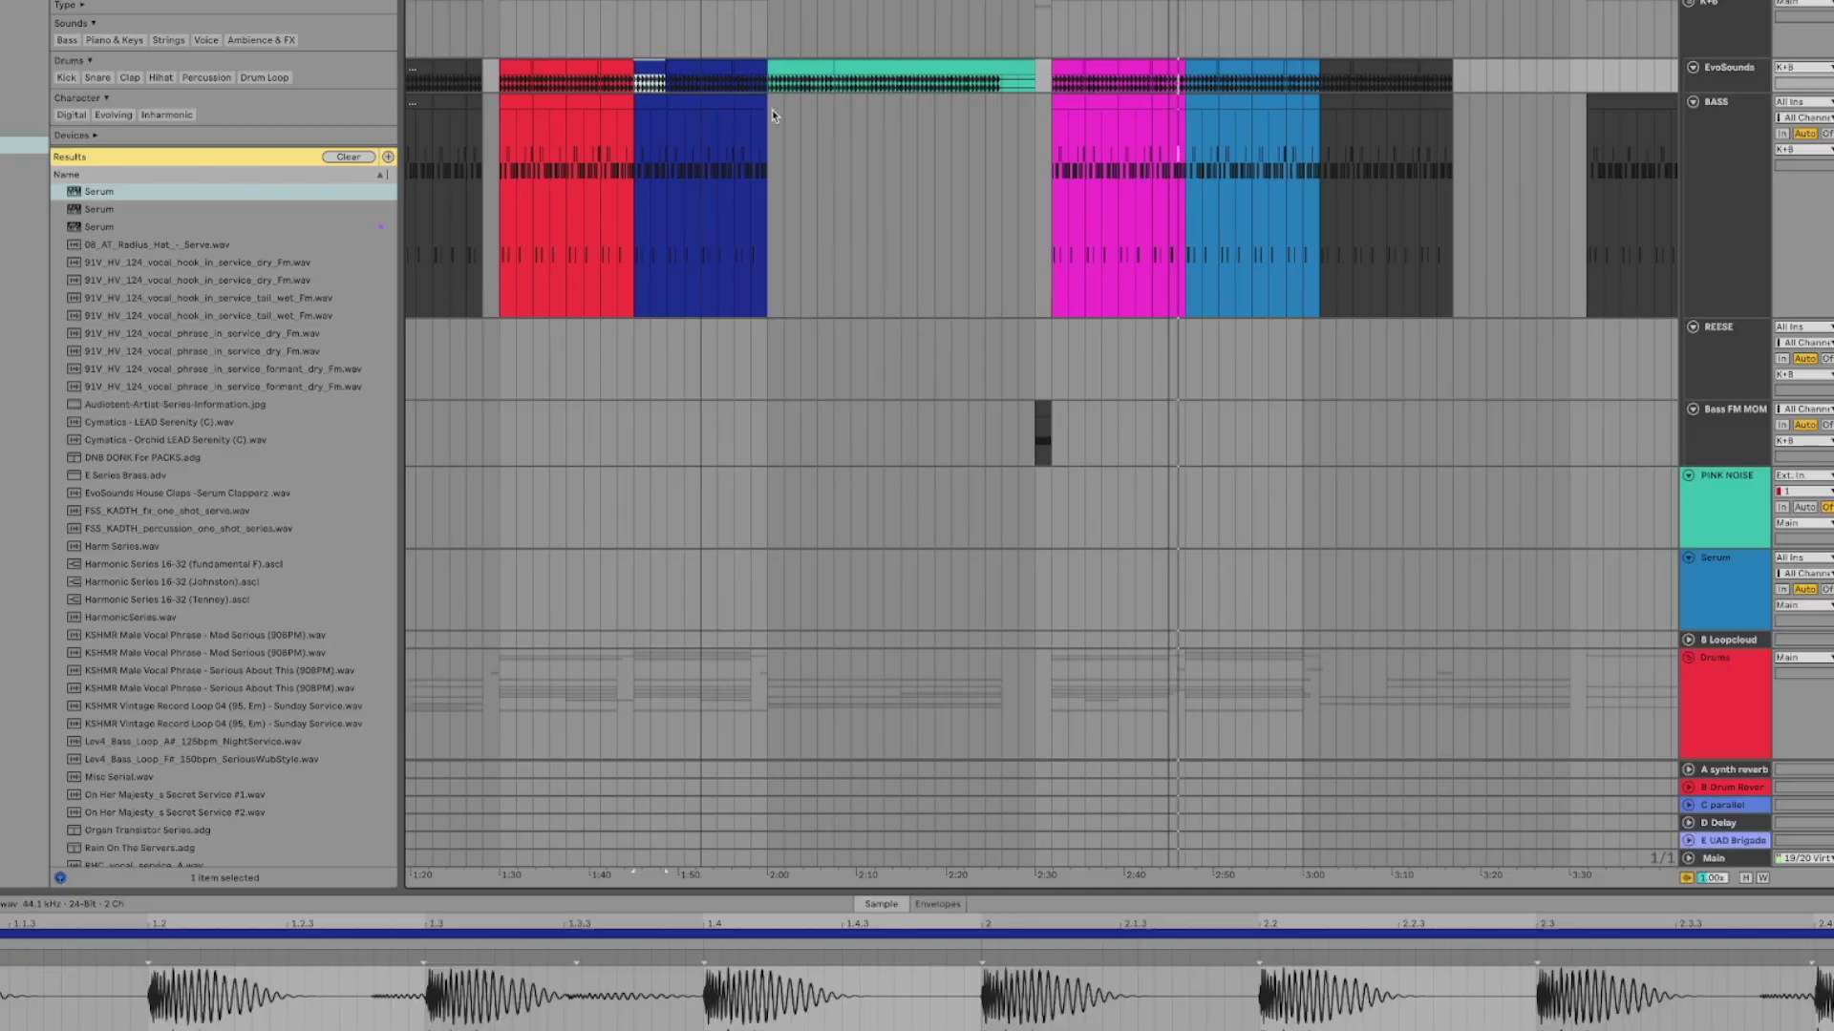
Copy the dark blue section across all tracks and paste it over the light blue section
left_click(755, 100)
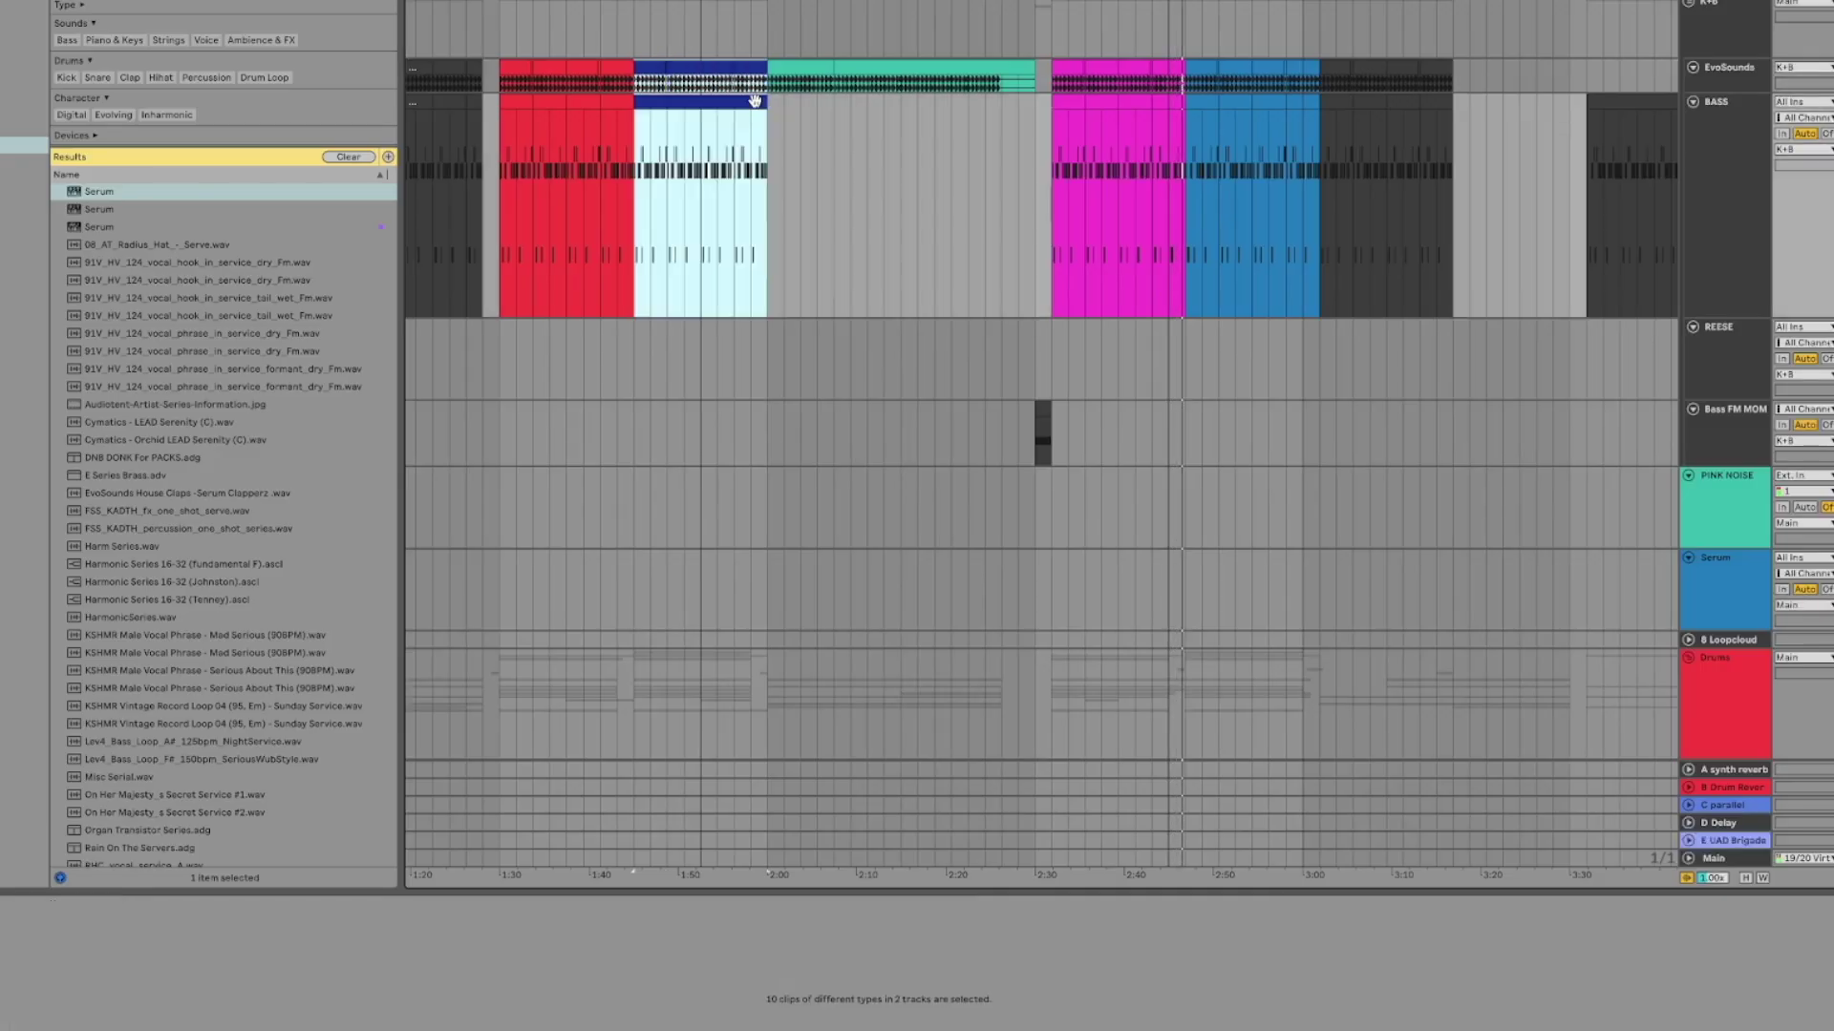
left_click_drag(633, 31, 764, 631)
scroll(764, 631, "up", 5)
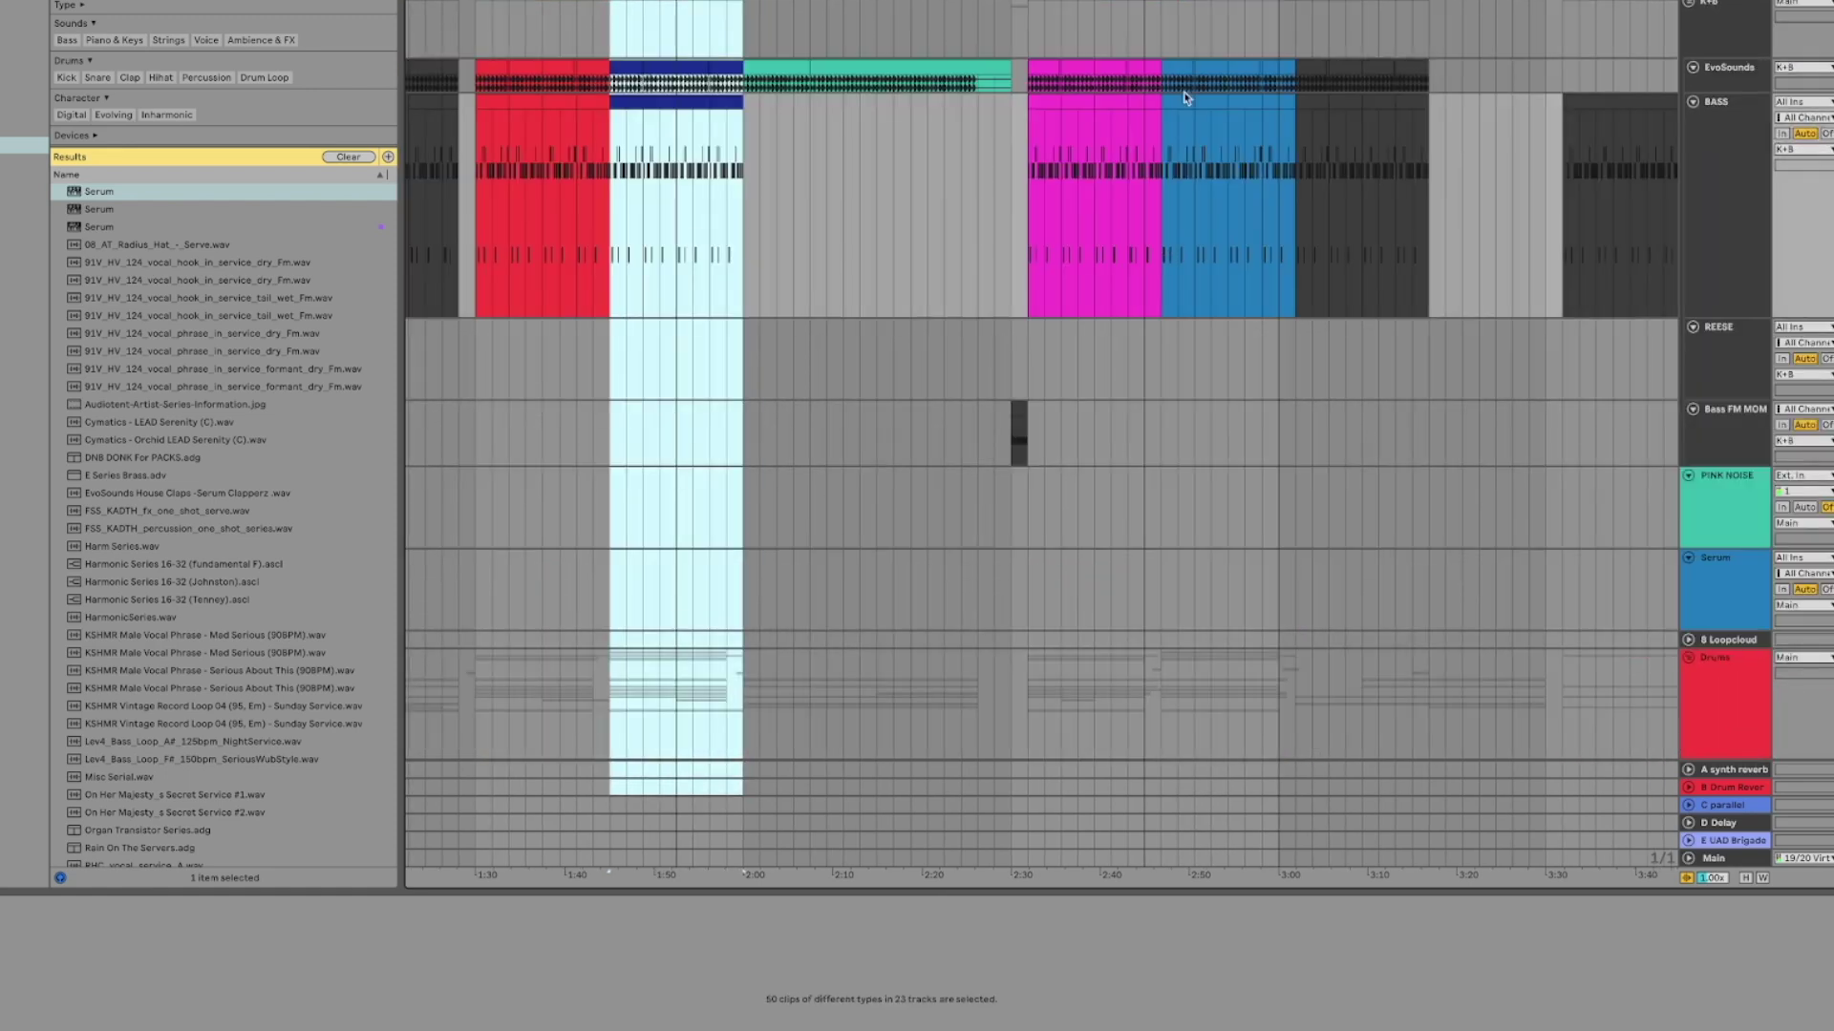
left_click(1161, 24)
key("ctrl+v")
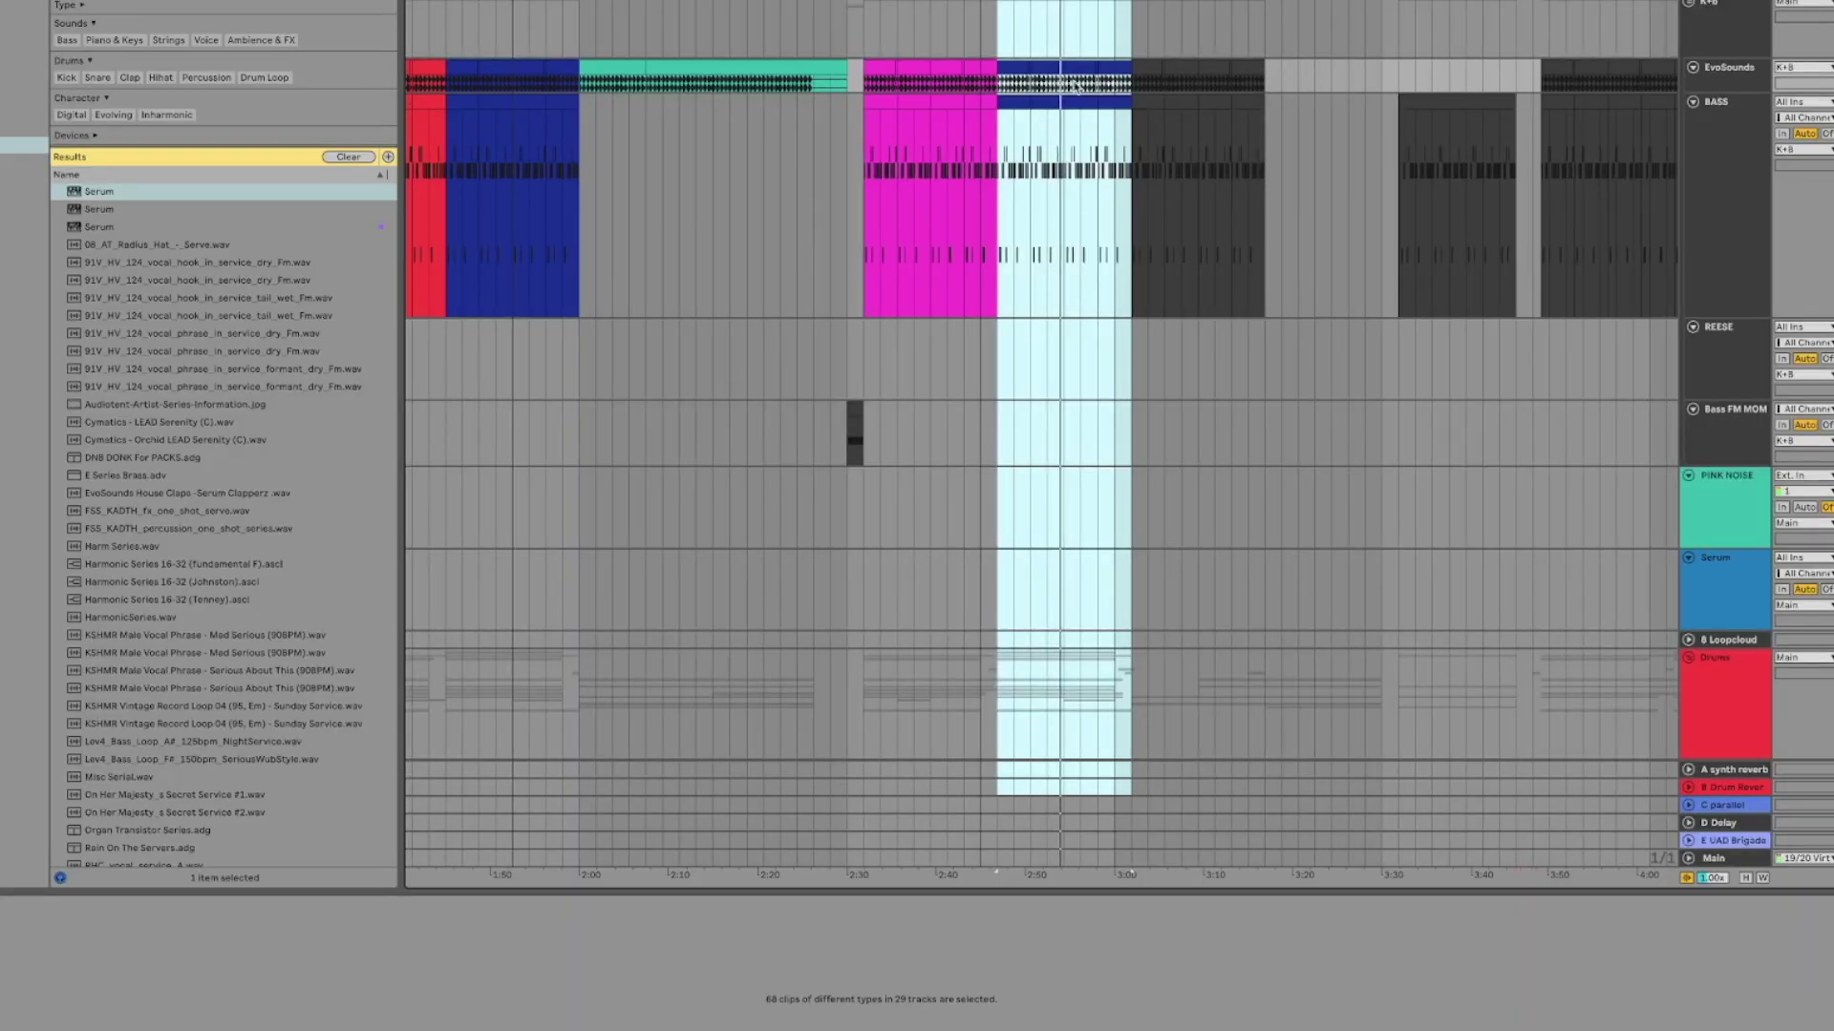
Undo the paste over the light blue section
scroll(998, 258, "up", 5)
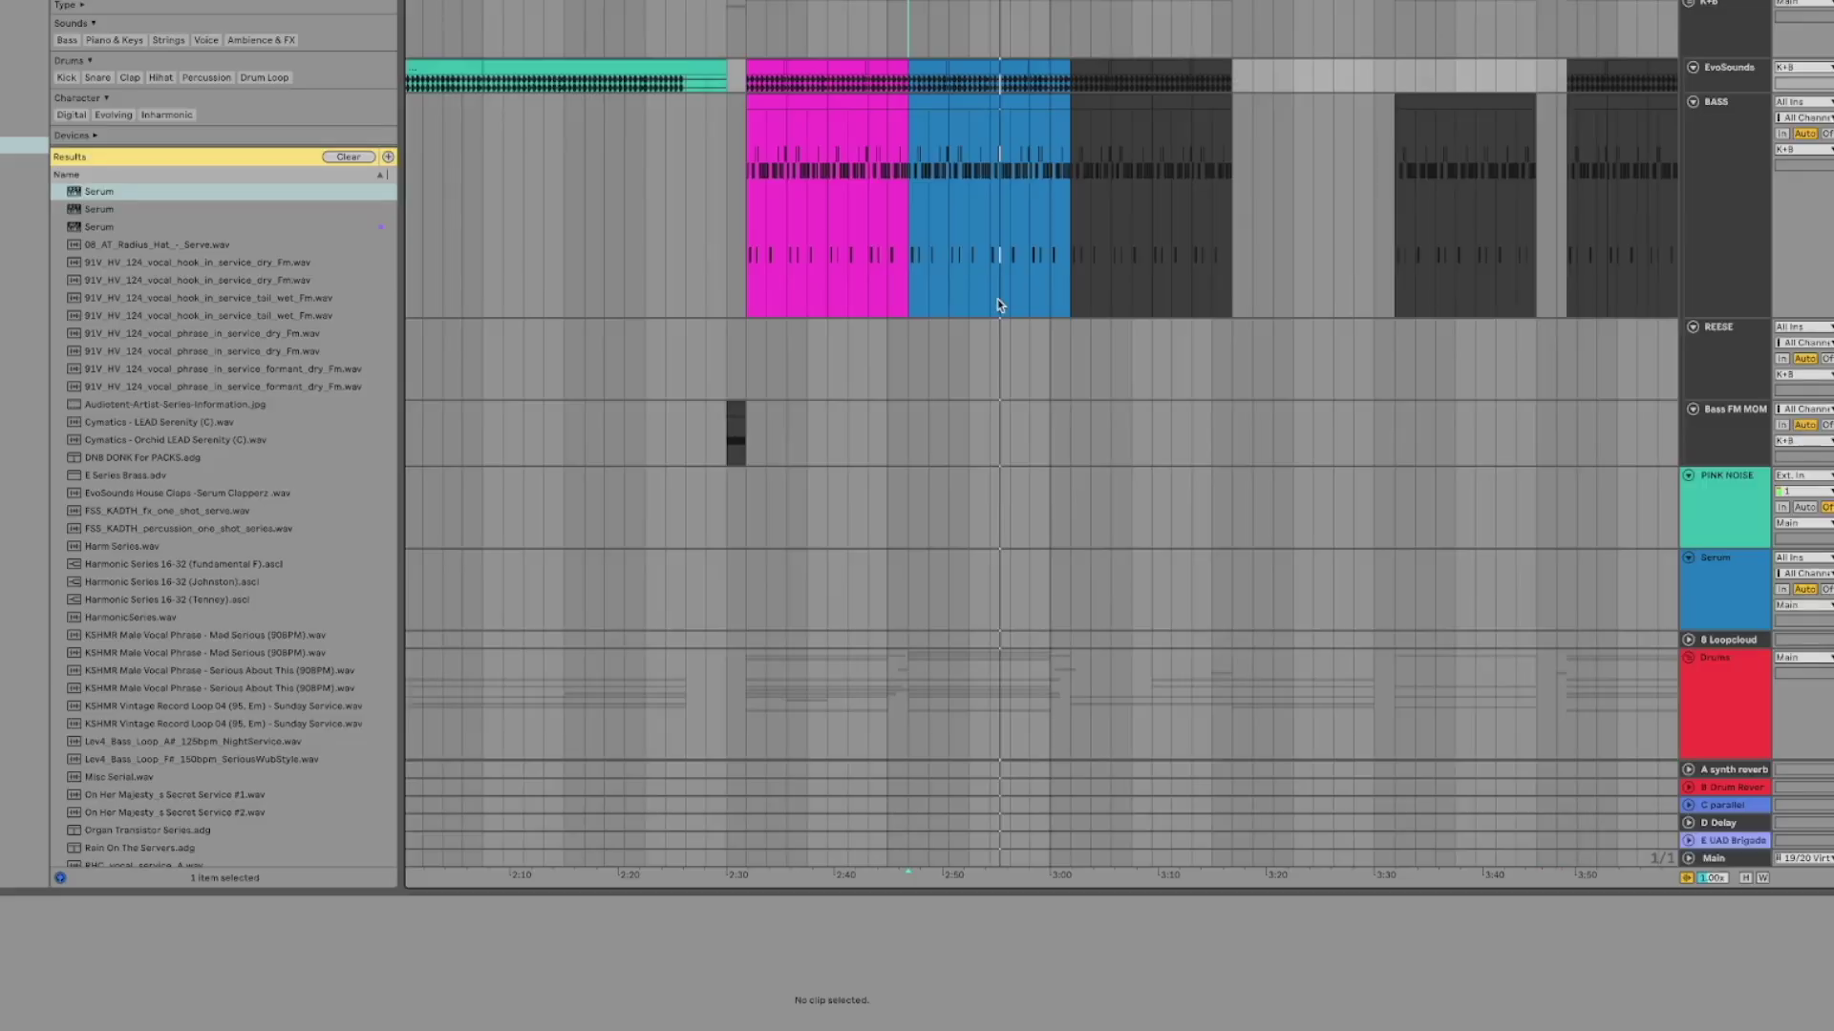
key("z")
scroll(999, 305, "up", 12)
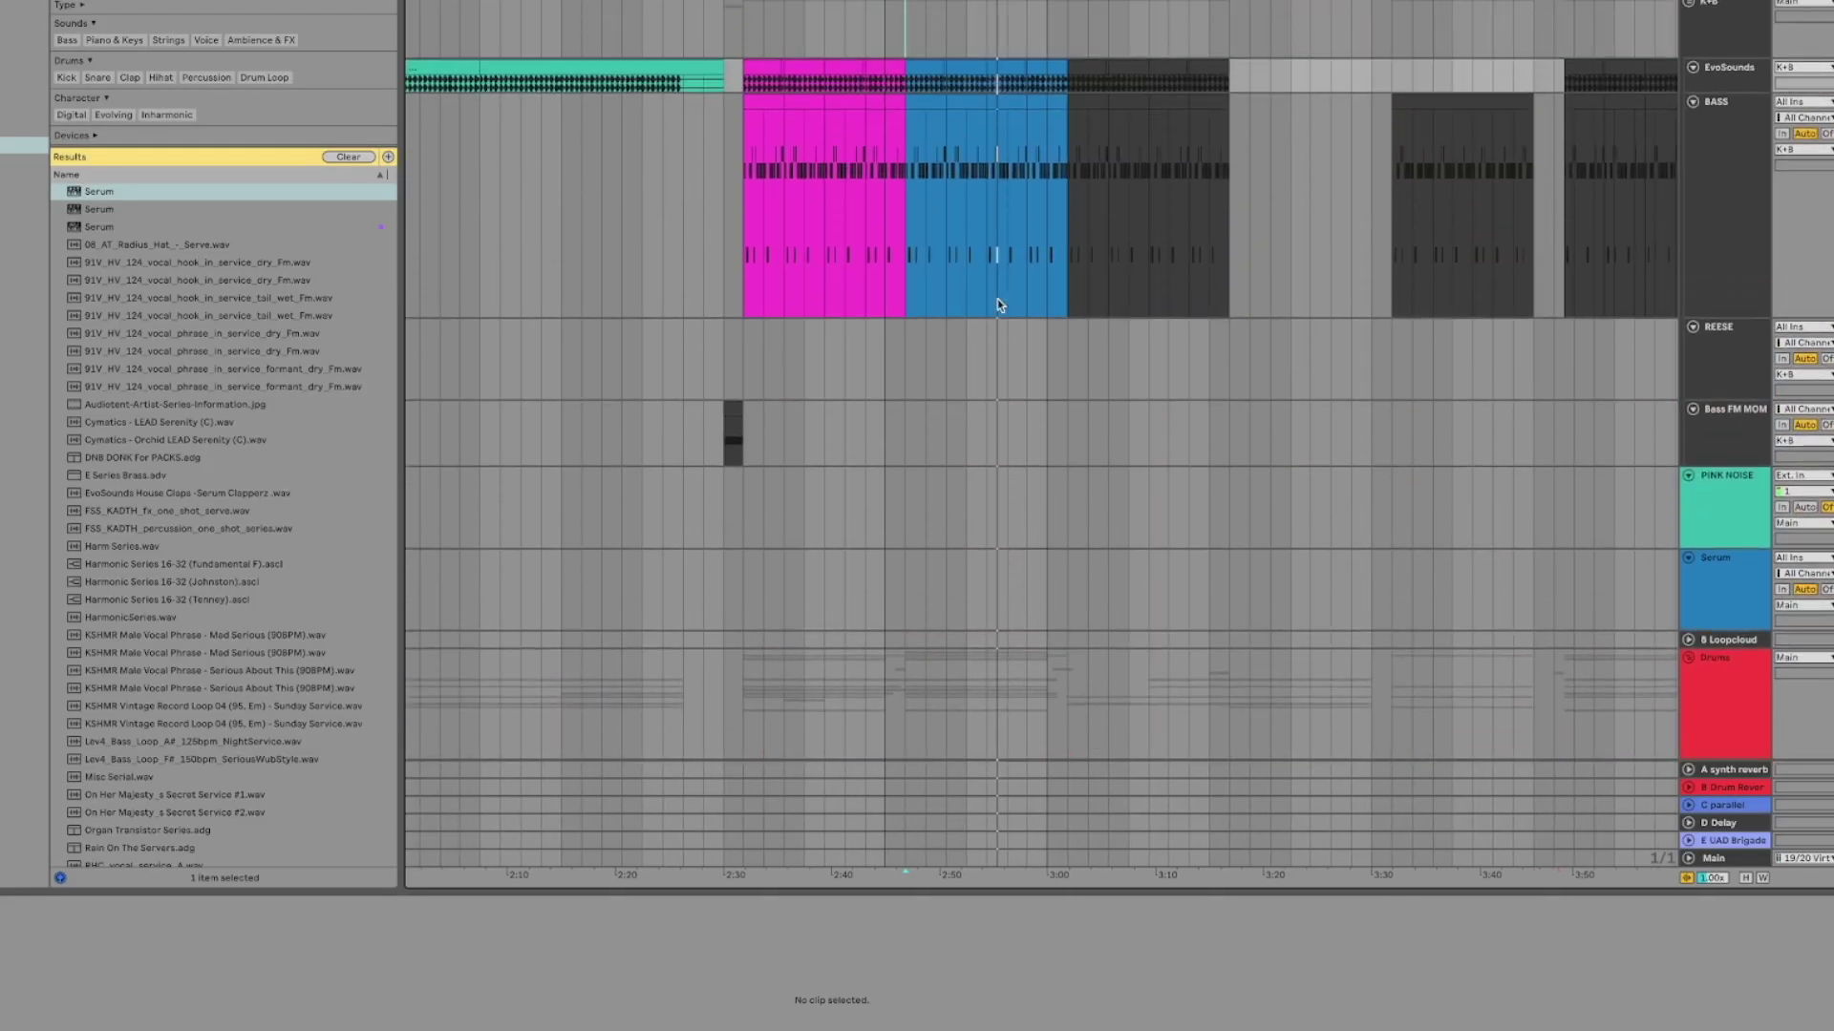
scroll(997, 299, "right", 2)
Select the clips of the magenta section, starting from its first BASS clip and extending across to EvoSounds
left_click_drag(897, 160, 1016, 103)
left_click_drag(718, 103, 754, 105)
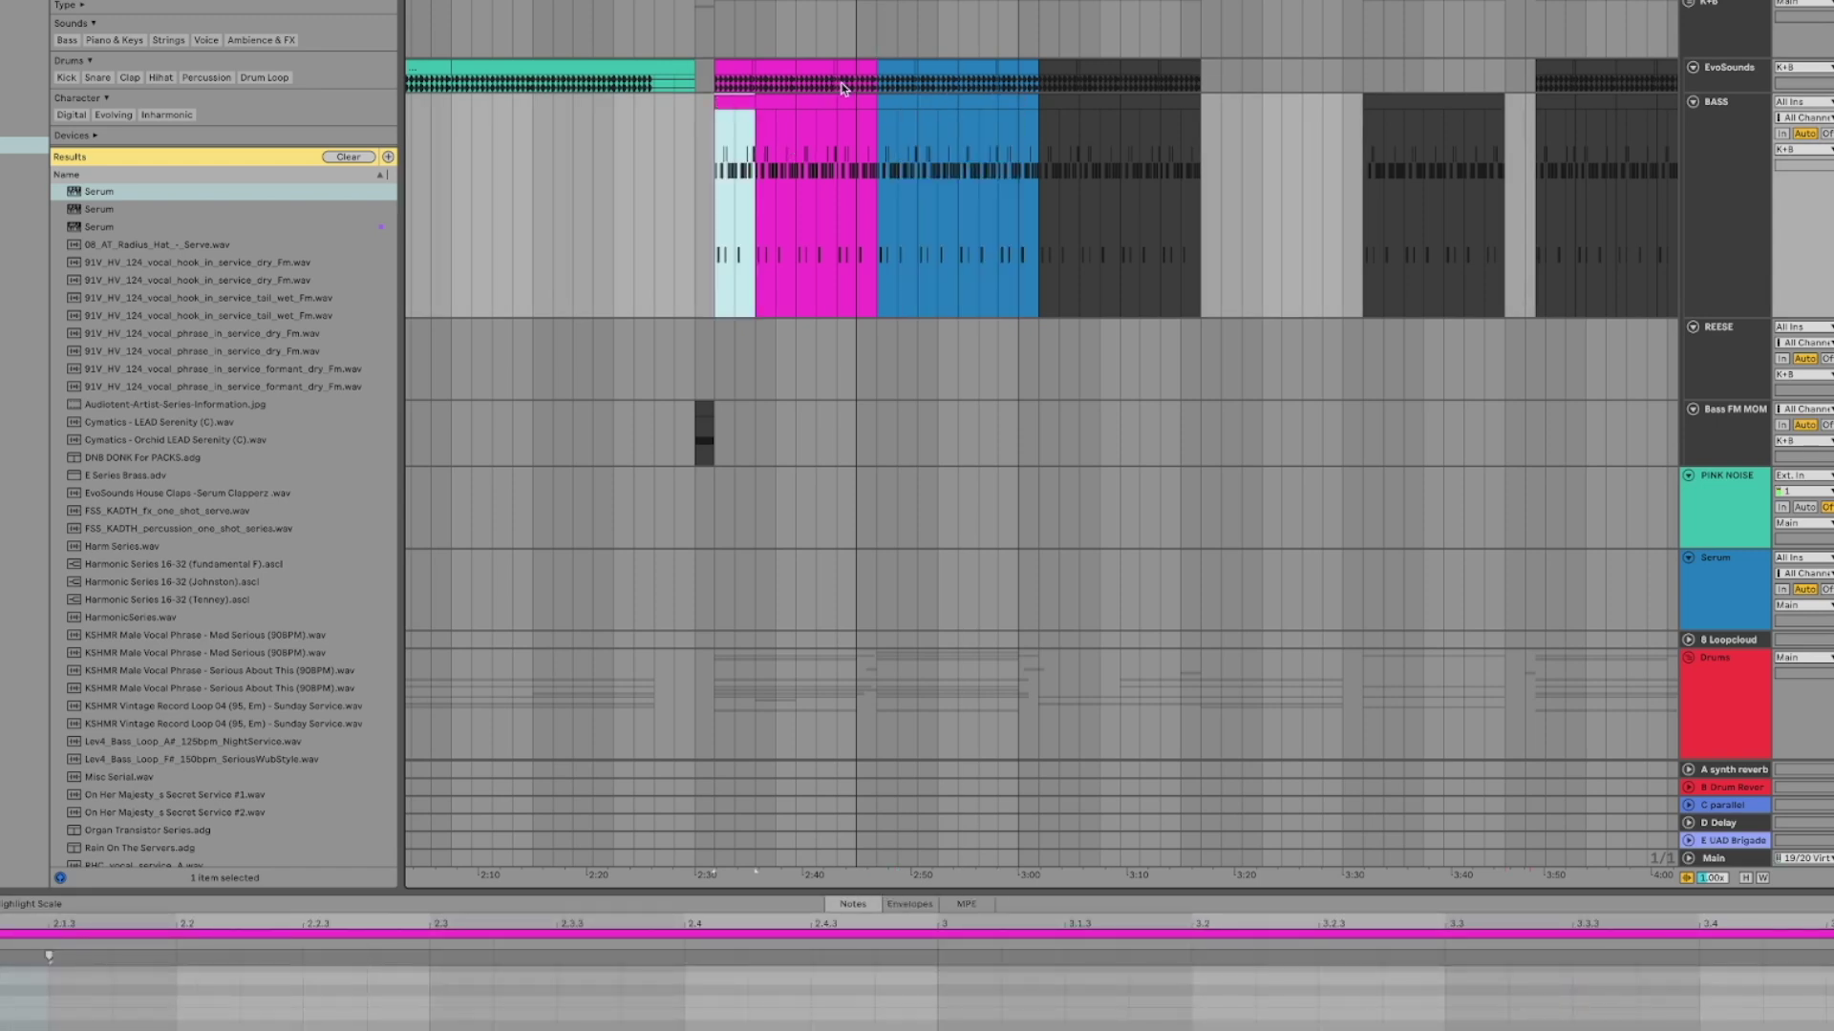
left_click(865, 72, "shift")
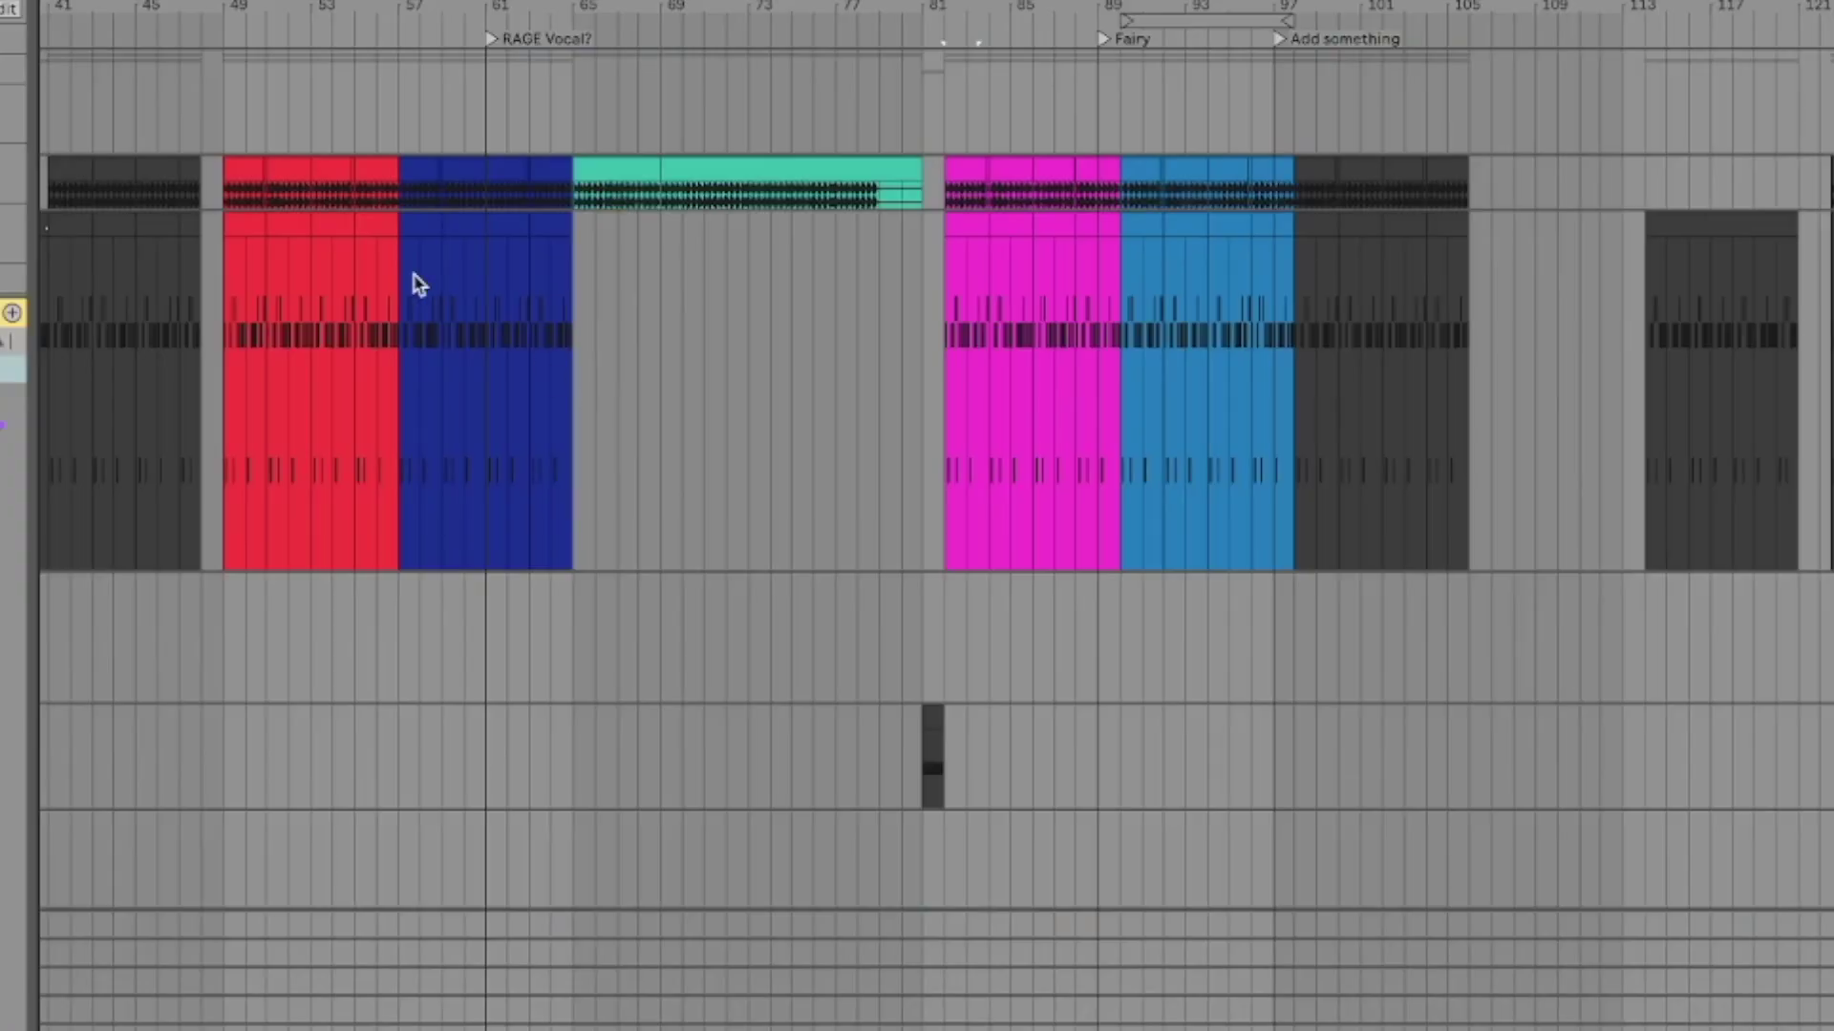
Select the red and the dark blue sections' EvoSounds and BASS clips in alternation to compare the two sections
left_click_drag(234, 172, 376, 231)
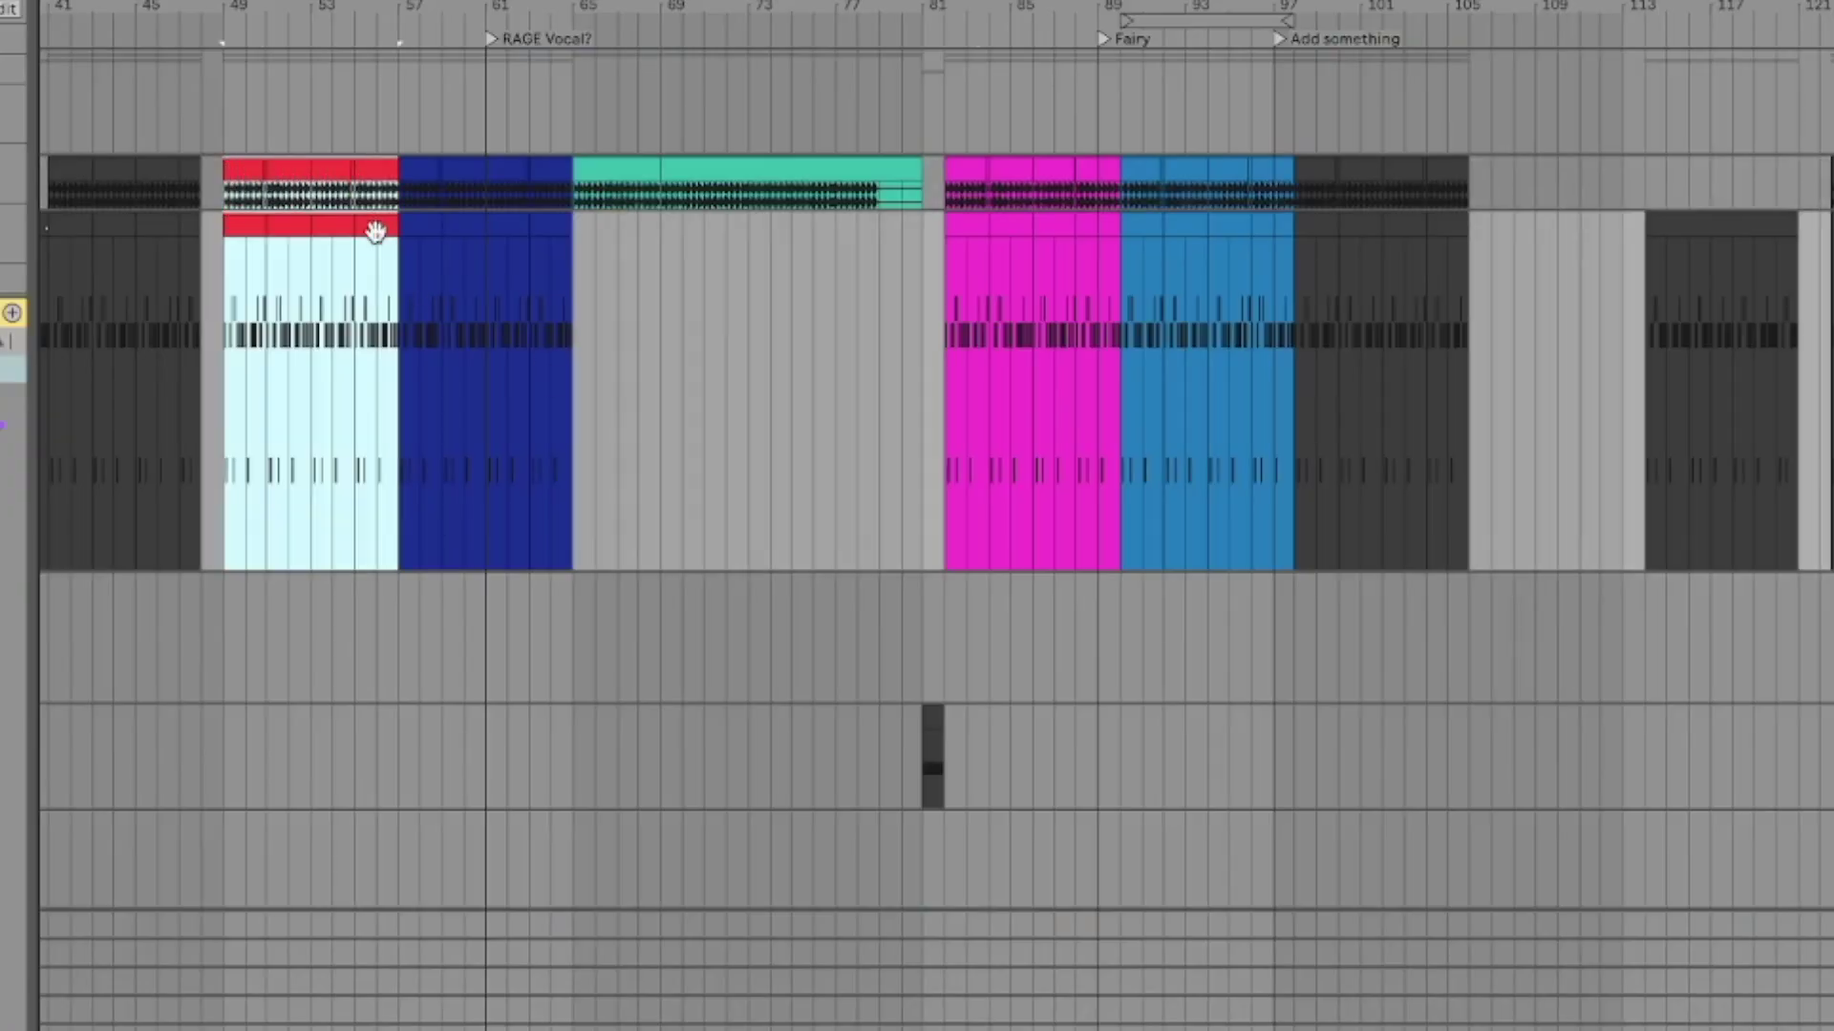
left_click(420, 173)
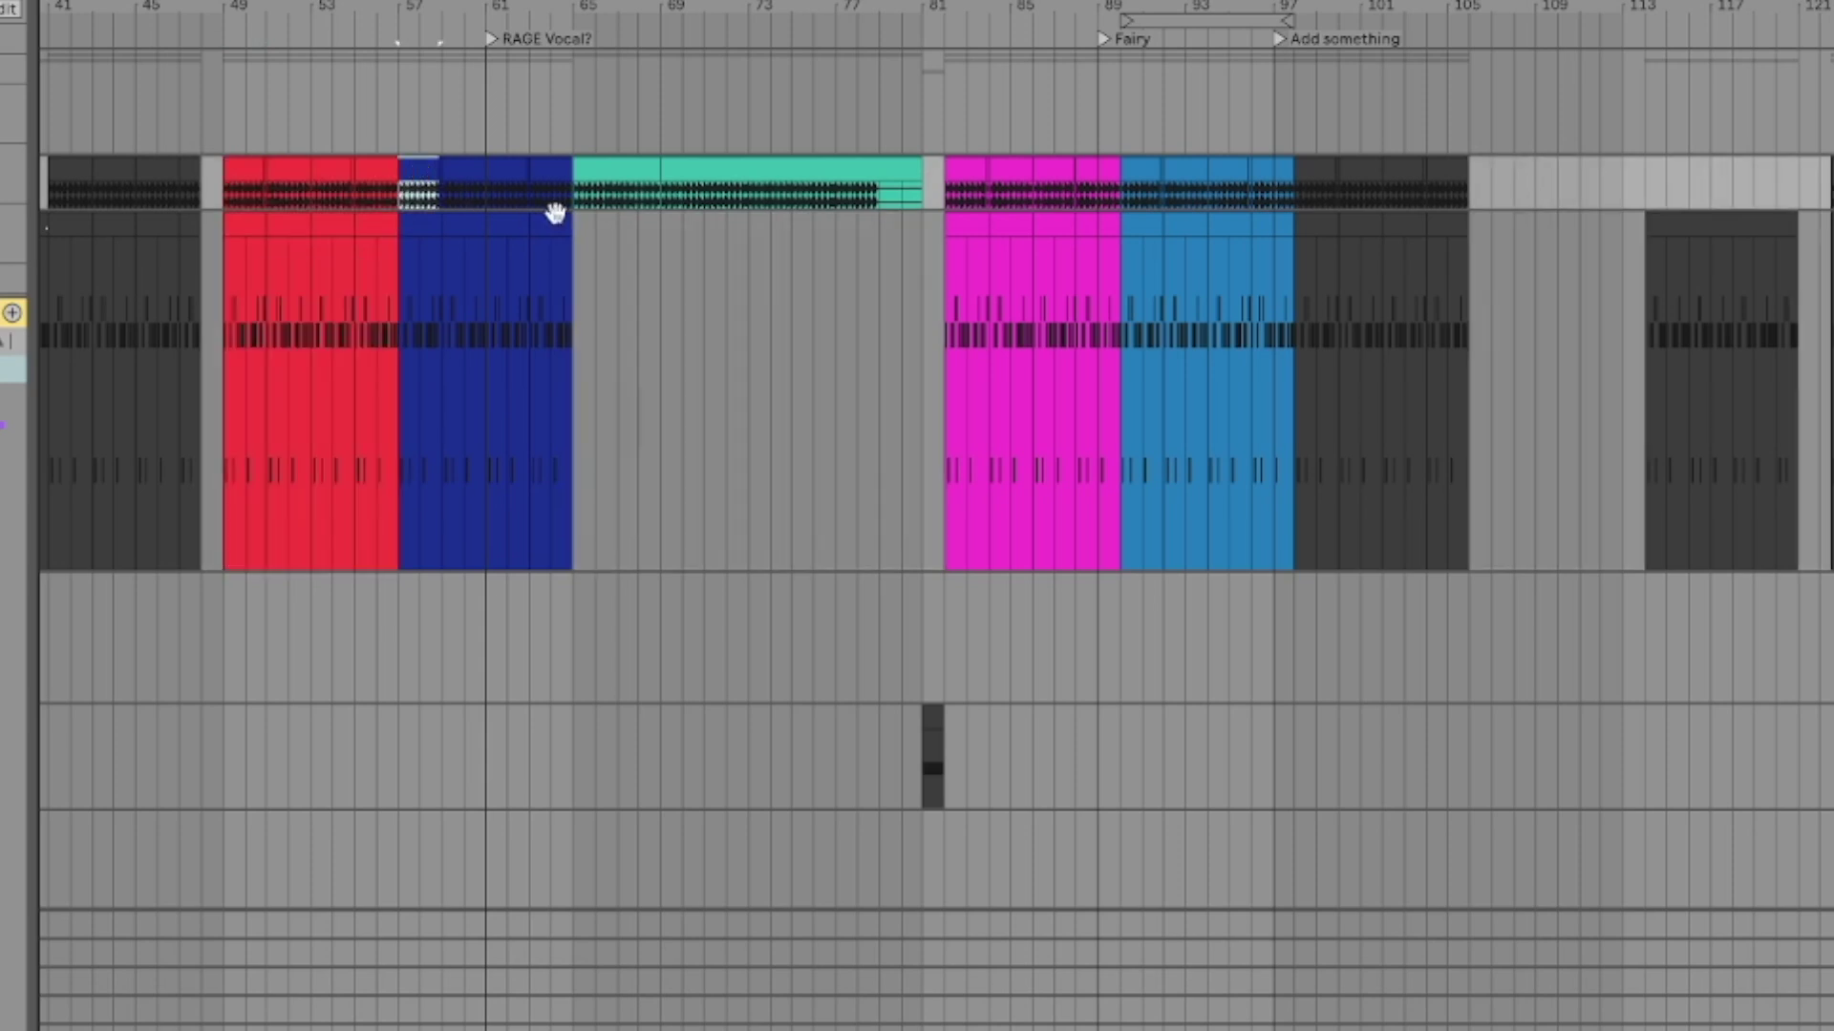
left_click(555, 212, "shift")
left_click(244, 173)
left_click(372, 220, "shift")
left_click(437, 175)
left_click(546, 215, "shift")
Select the teal section across EvoSounds and BASS, followed by the magenta section's clips, to compare their bass content
left_click(616, 195)
left_click_drag(578, 208, 912, 234)
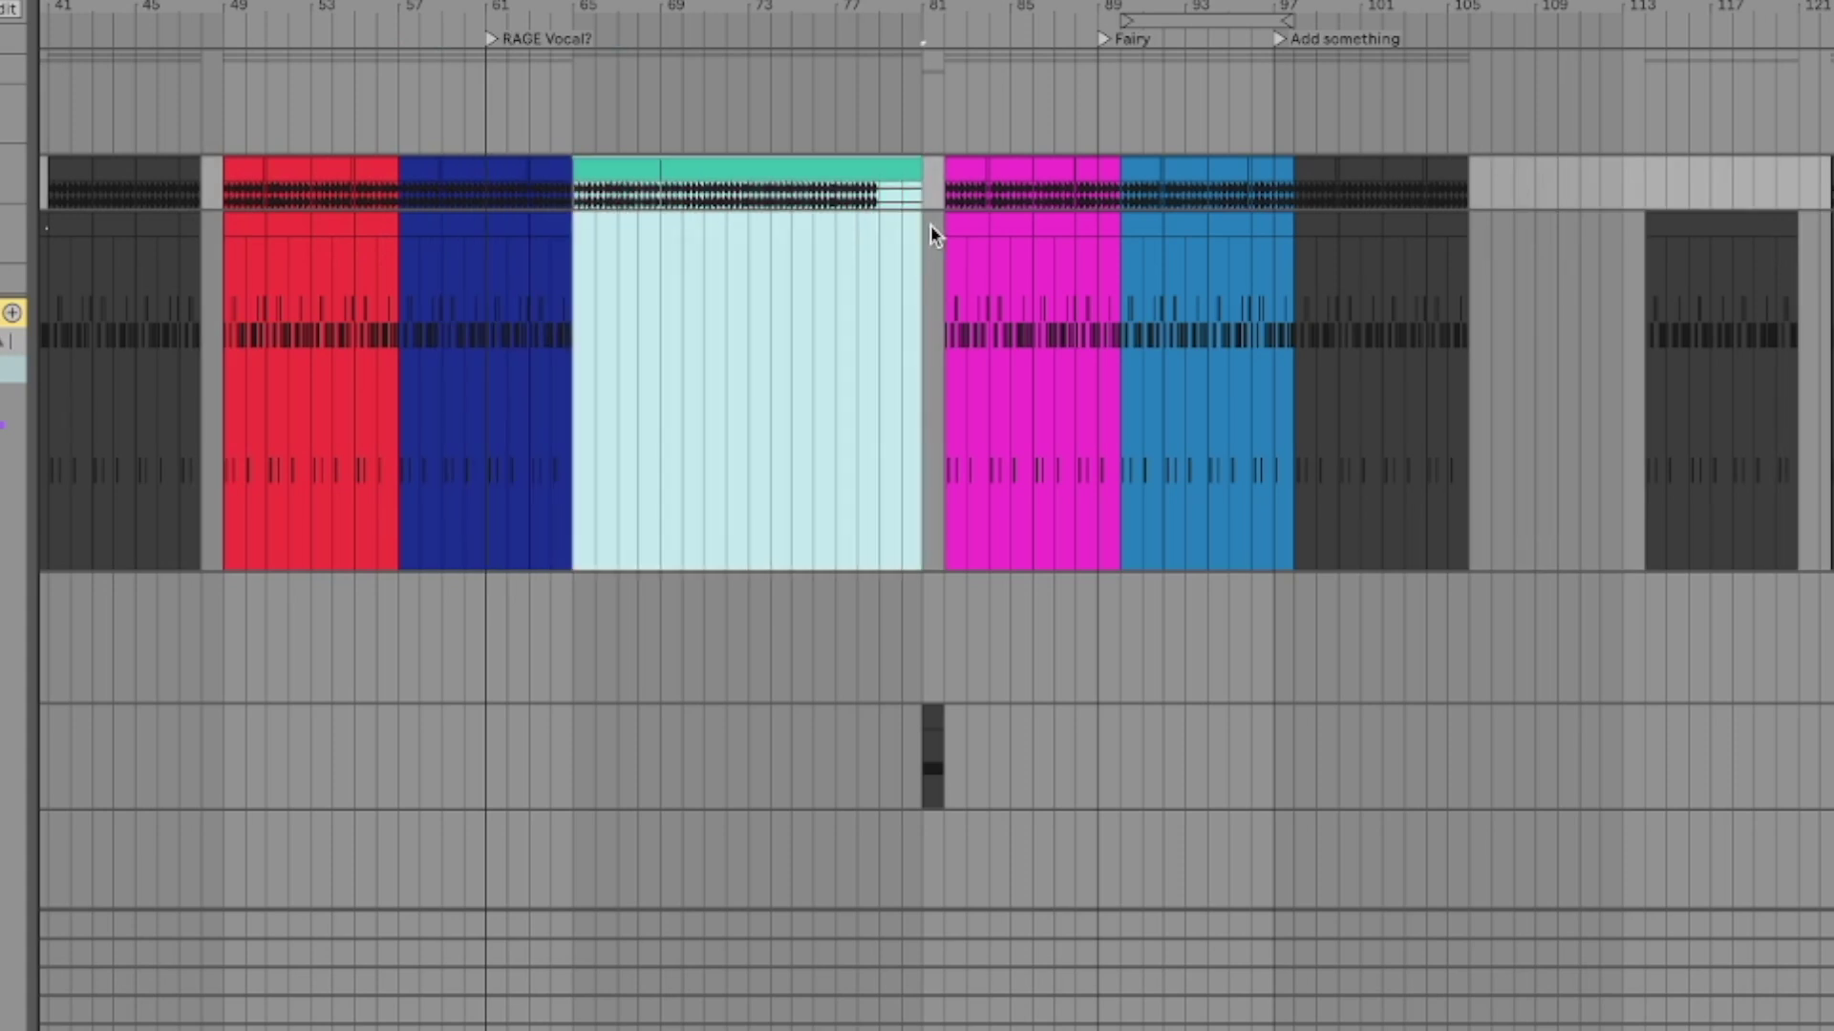
left_click(957, 142)
left_click(961, 164)
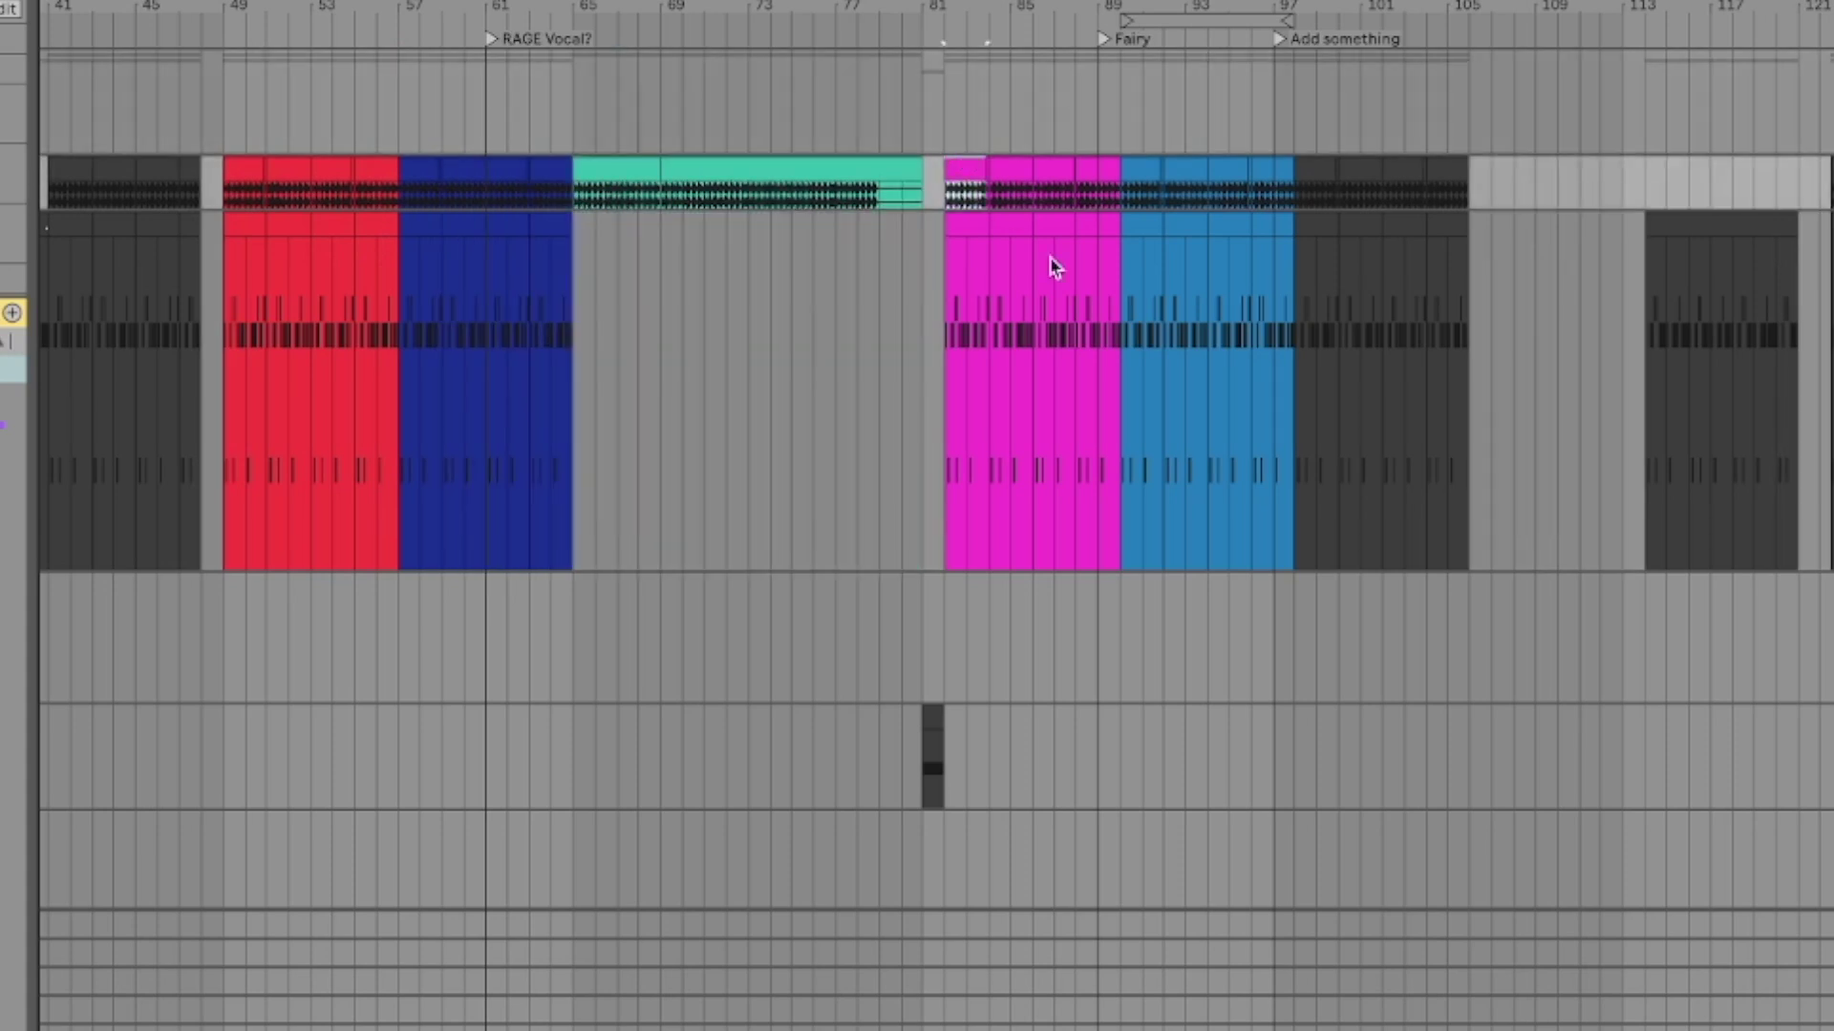
left_click(1103, 226)
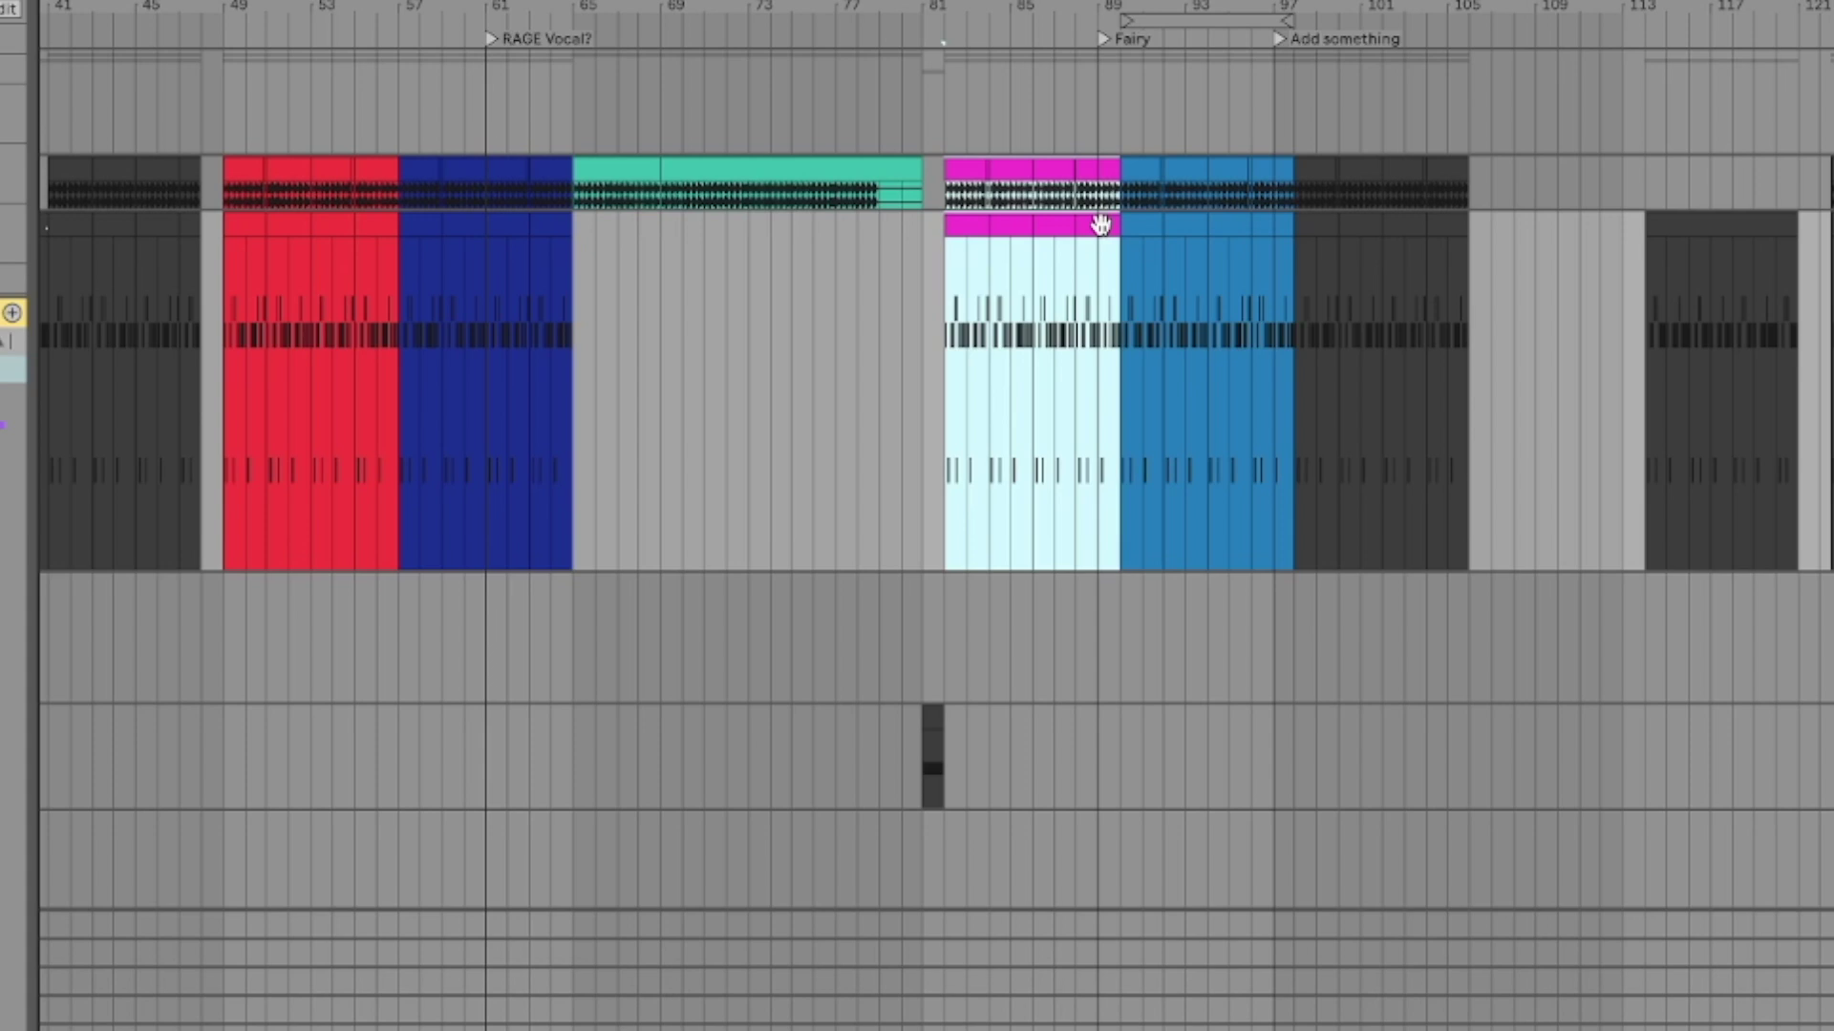
Inspect the long teal EvoSounds clip and the empty BASS stretch beneath the teal section up to the start of the magenta section
scroll(601, 225, "left", 3)
left_click(863, 182)
scroll(834, 205, "right", 3)
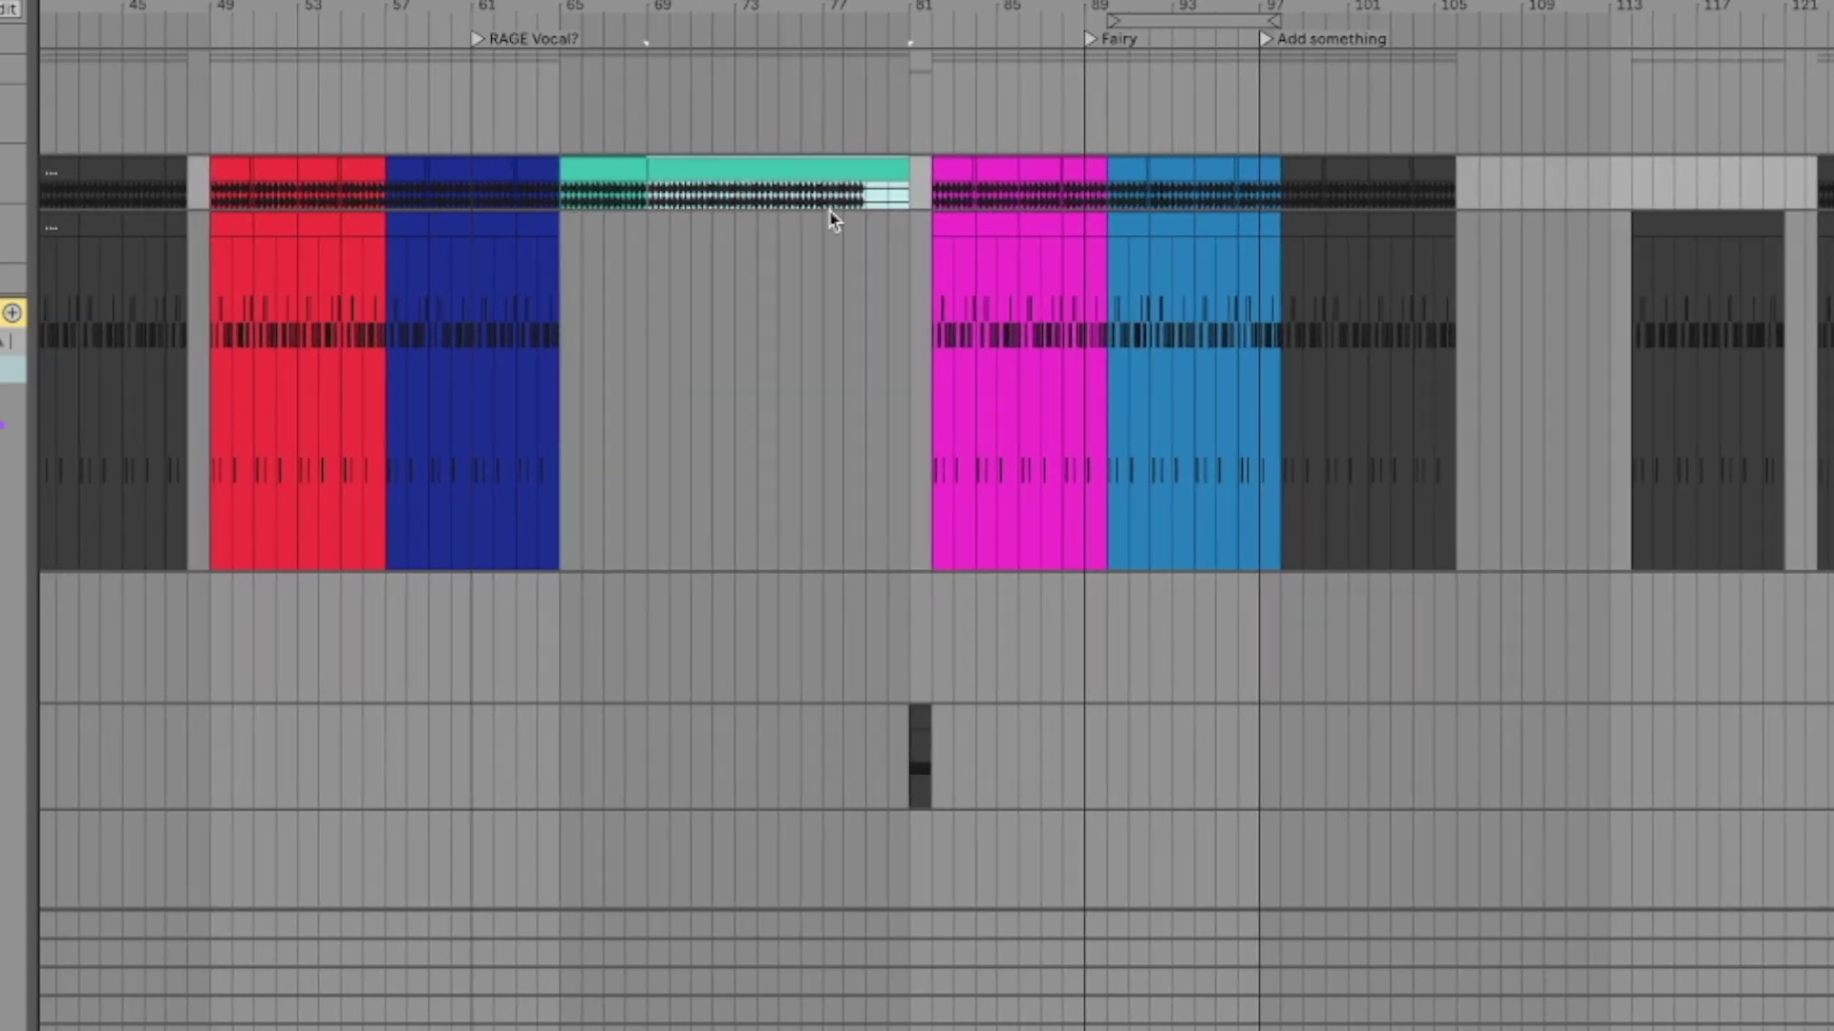
left_click(895, 222)
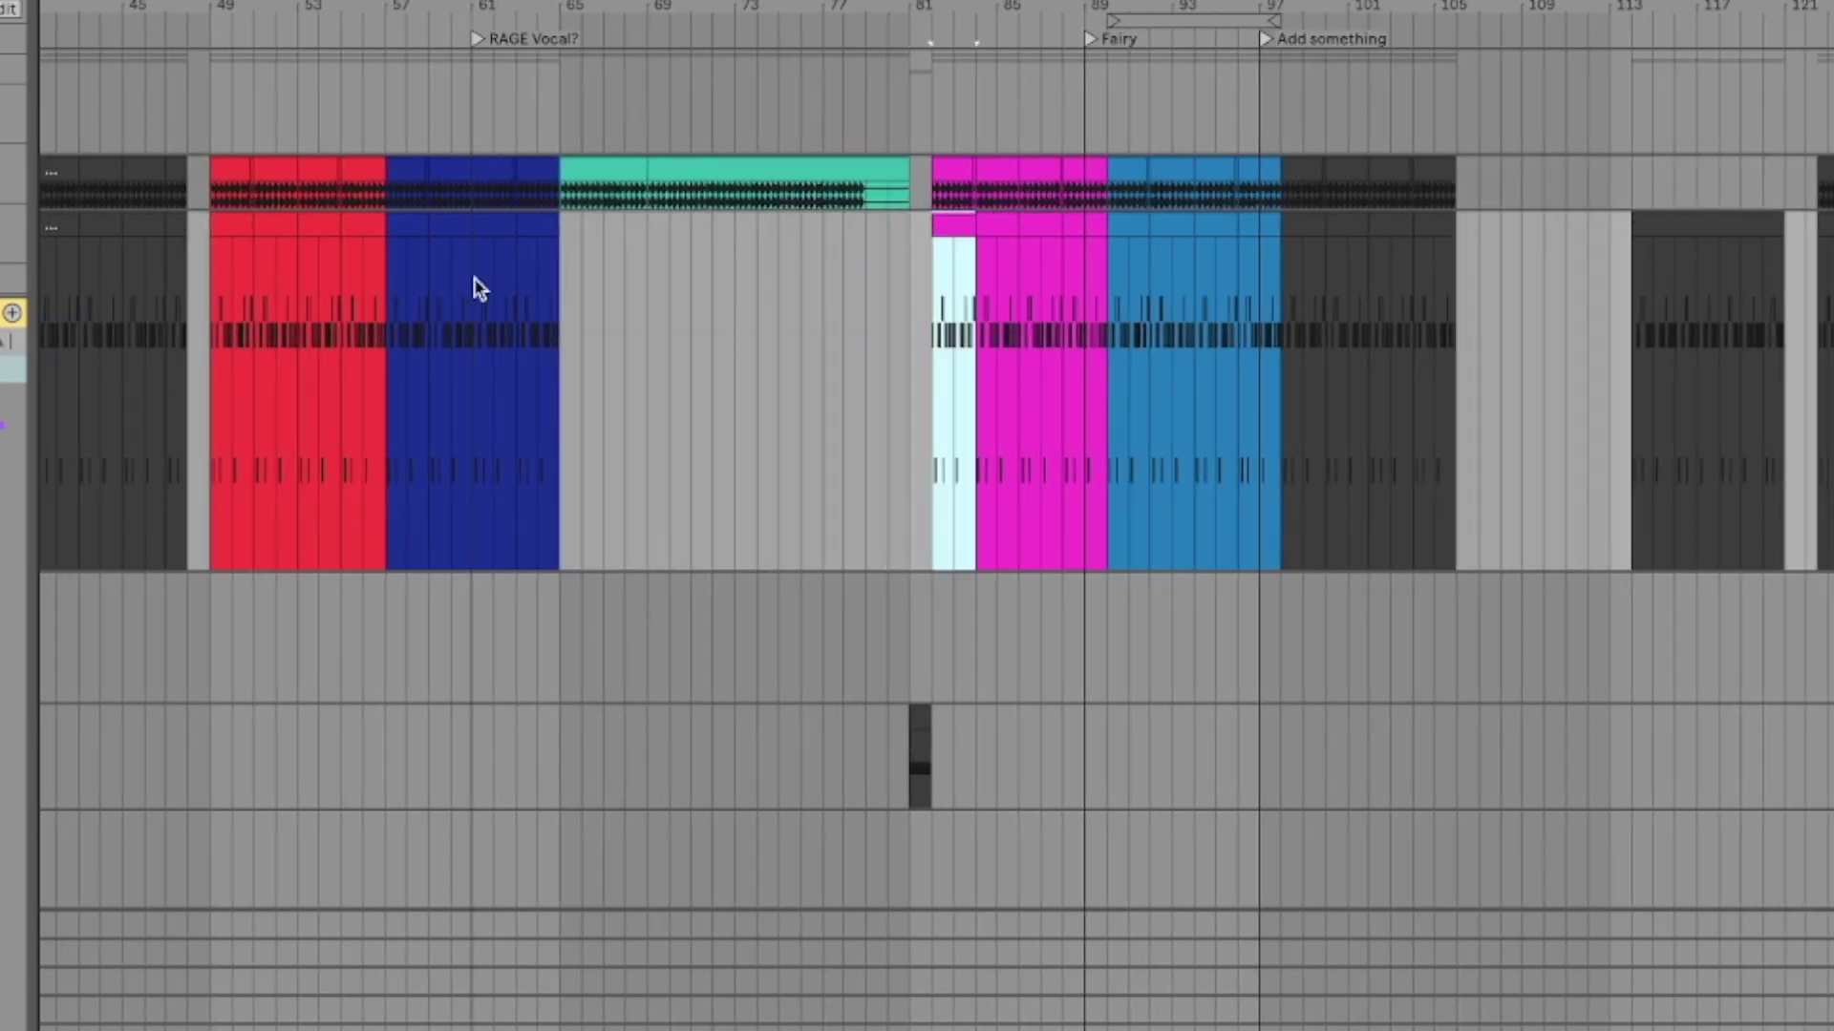
left_click_drag(541, 363, 945, 449)
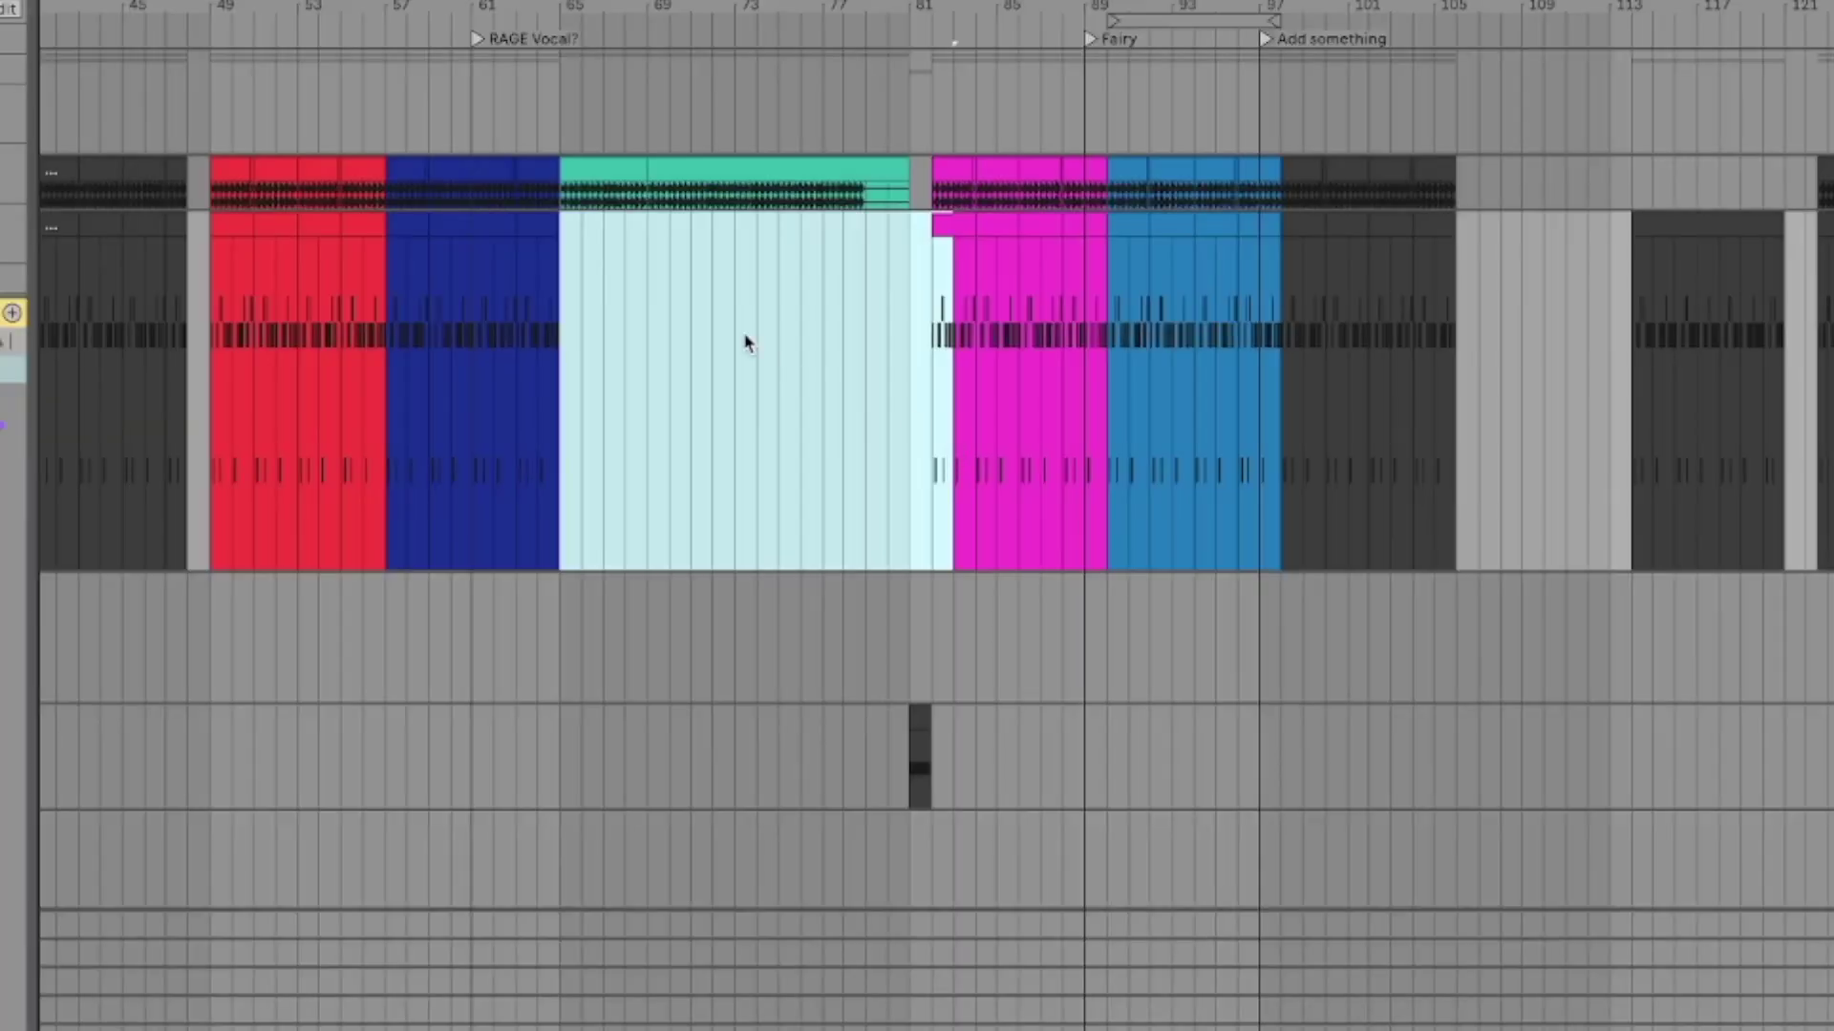
scroll(745, 336, "up", 3)
left_click(742, 334)
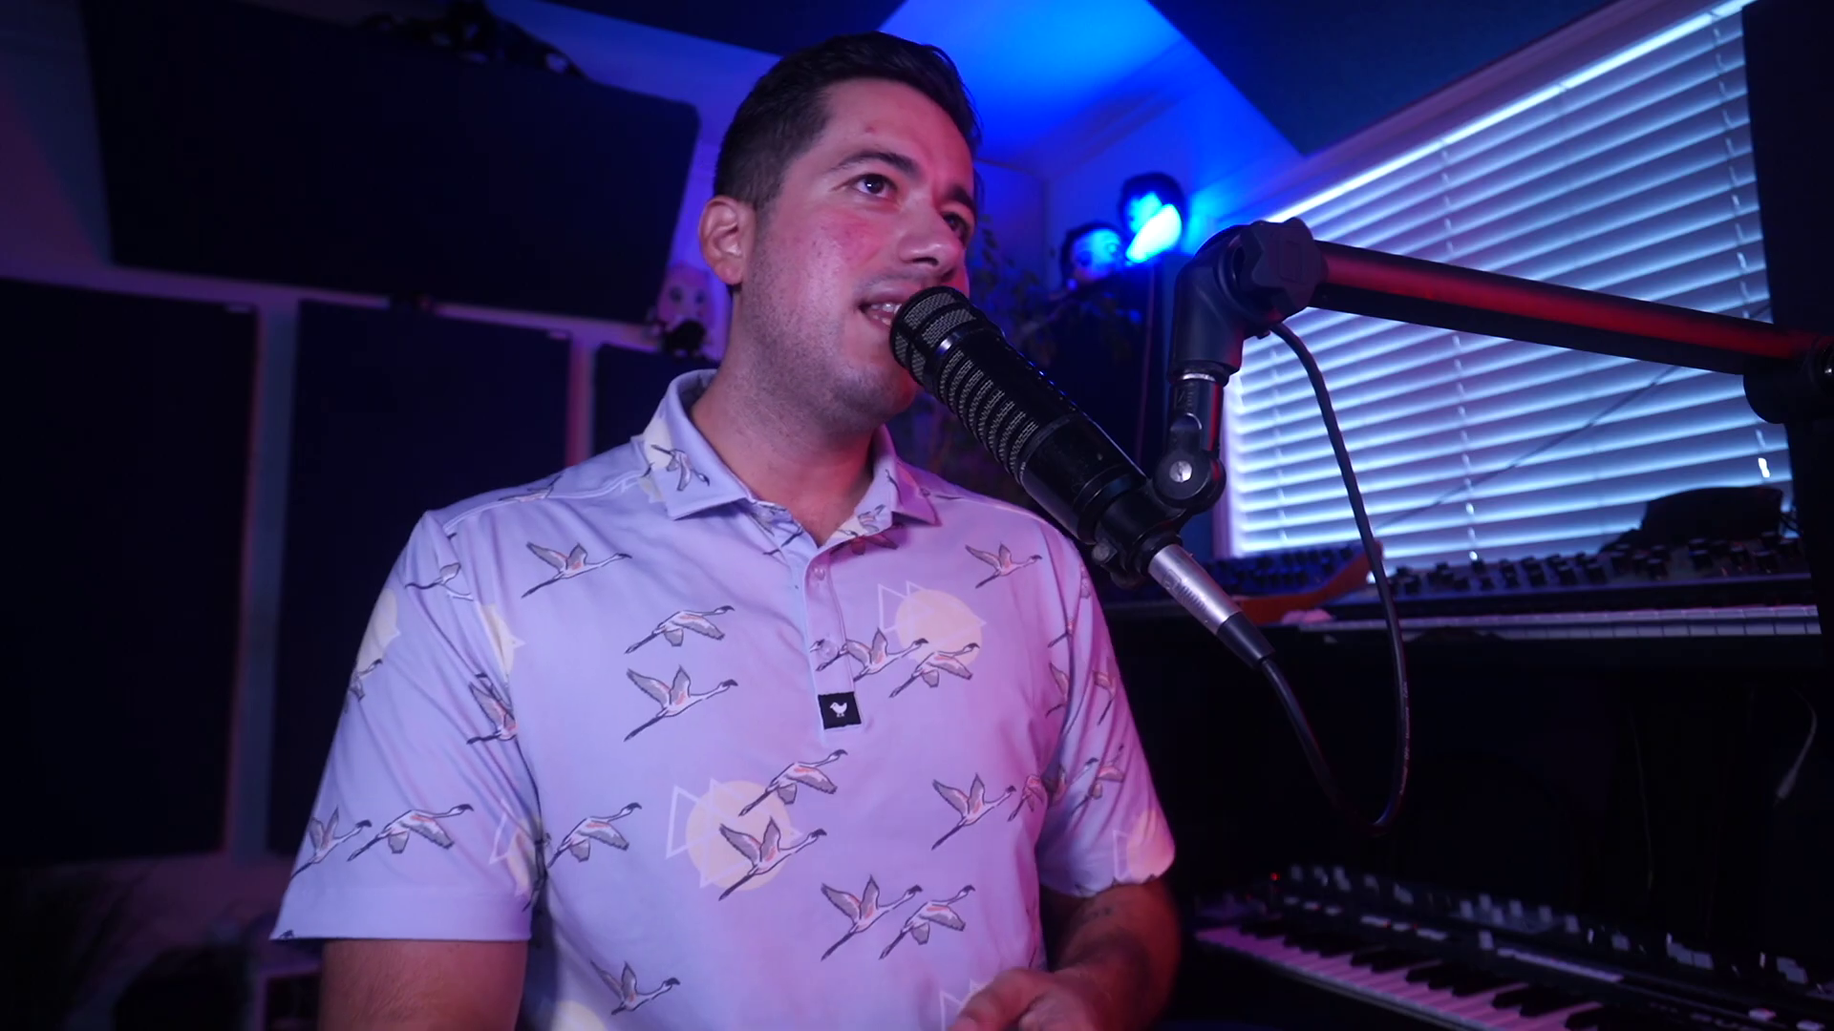